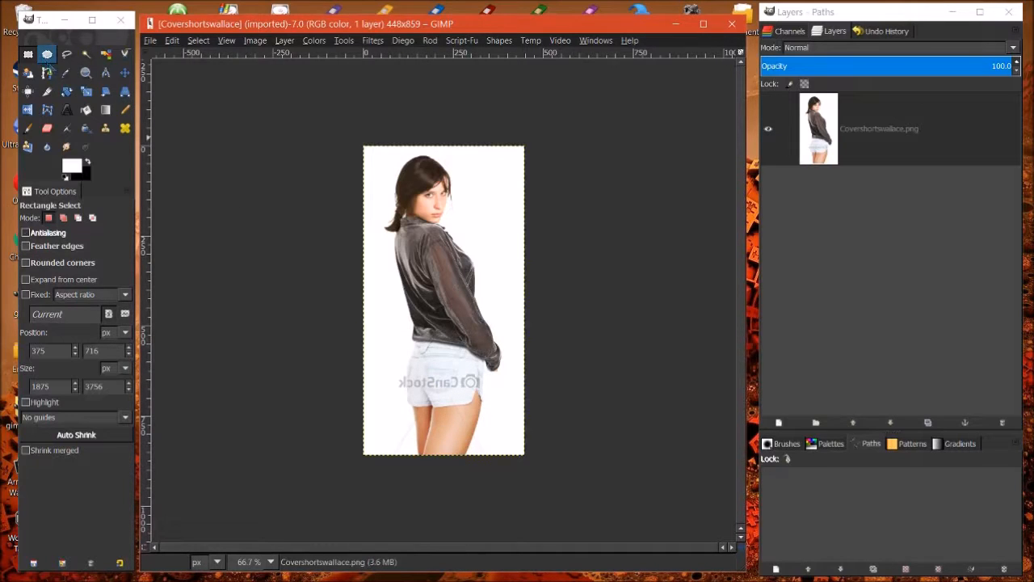
- Mark the area around the shorts with black Paintbrush strokes at brush size 31.27
{"action": "left_click", "coordinate": [29, 128]}
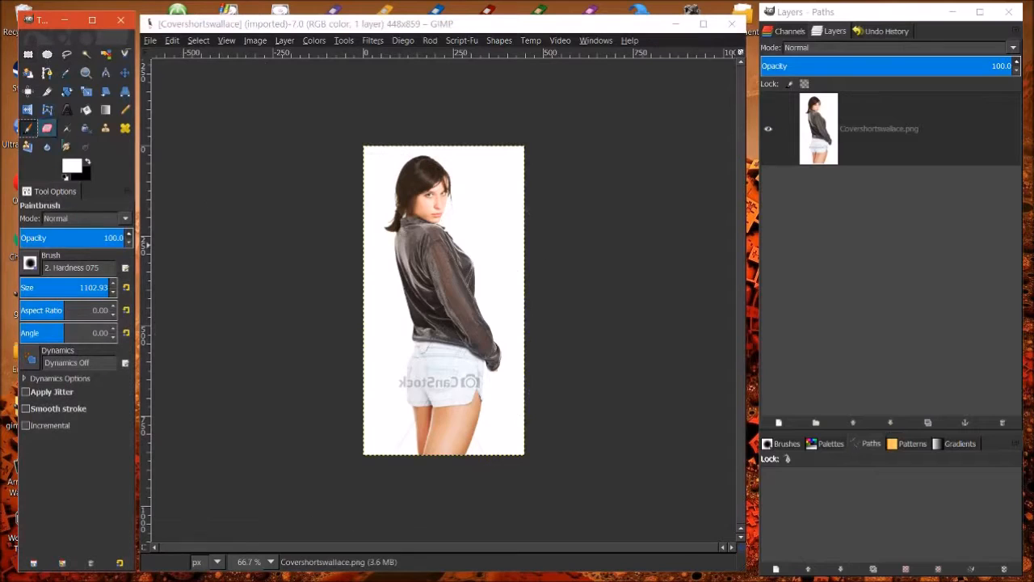
{"action": "left_click", "coordinate": [88, 163]}
{"action": "scroll", "coordinate": [369, 346], "scroll_direction": "down", "scroll_amount": 5}
{"action": "mouse_move", "coordinate": [49, 289]}
{"action": "left_mouse_down"}
{"action": "mouse_move", "coordinate": [22, 287]}
{"action": "mouse_move", "coordinate": [64, 288]}
{"action": "mouse_move", "coordinate": [21, 286]}
{"action": "left_mouse_up"}
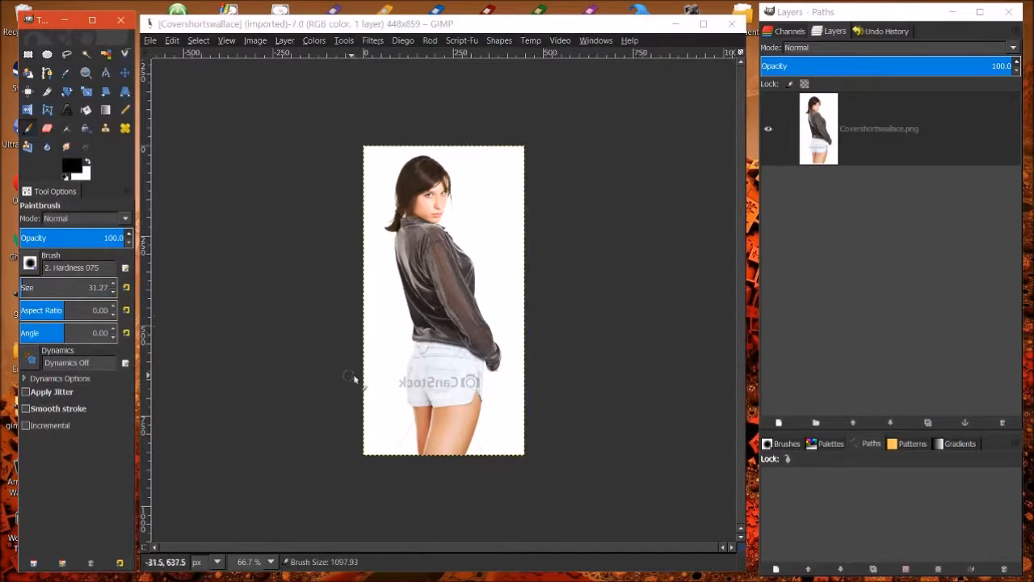
{"action": "left_click_drag", "start_coordinate": [391, 339], "coordinate": [367, 449]}
{"action": "mouse_move", "coordinate": [510, 449]}
{"action": "left_mouse_down"}
{"action": "mouse_move", "coordinate": [499, 379]}
{"action": "mouse_move", "coordinate": [445, 312]}
{"action": "mouse_move", "coordinate": [402, 424]}
{"action": "mouse_move", "coordinate": [495, 333]}
{"action": "left_mouse_up"}
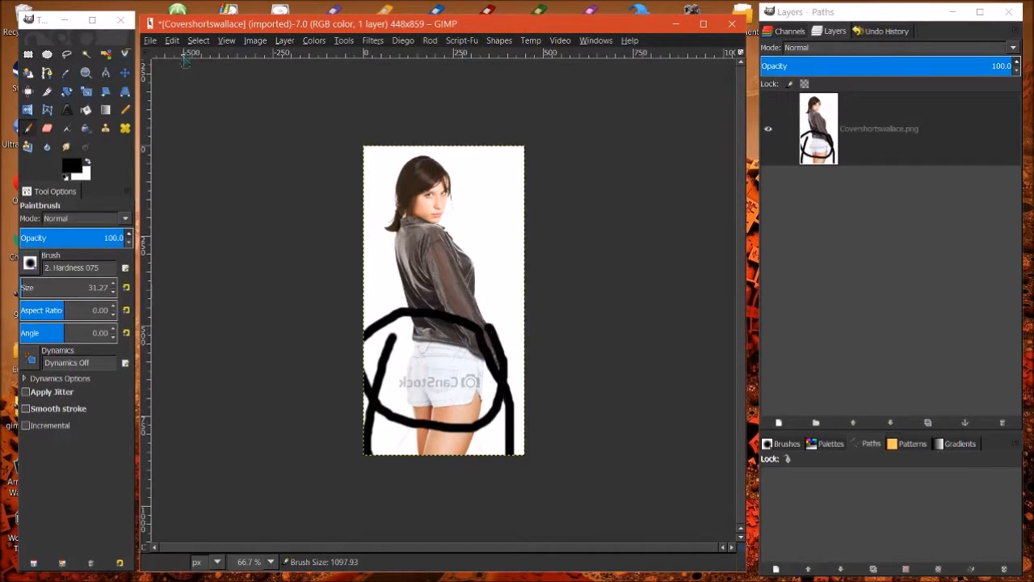
- Undo the strokes around the shorts and mark the model's upper body with black brush strokes instead
{"action": "left_click", "coordinate": [175, 42]}
{"action": "left_click", "coordinate": [176, 45]}
{"action": "left_click", "coordinate": [175, 42]}
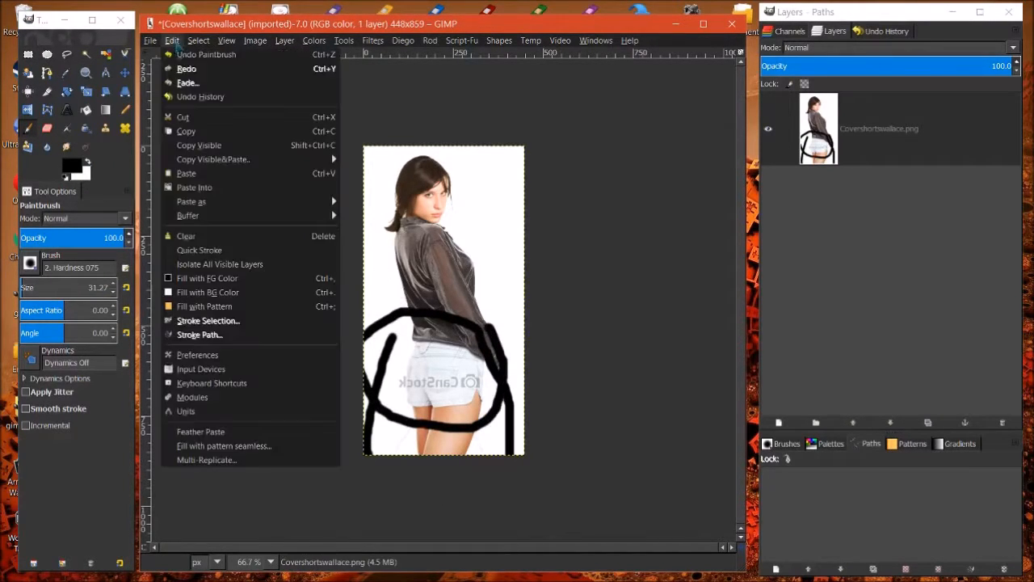
{"action": "left_click", "coordinate": [188, 68]}
{"action": "mouse_move", "coordinate": [372, 155]}
{"action": "left_mouse_down"}
{"action": "mouse_move", "coordinate": [373, 372]}
{"action": "mouse_move", "coordinate": [404, 404]}
{"action": "mouse_move", "coordinate": [513, 396]}
{"action": "mouse_move", "coordinate": [533, 351]}
{"action": "mouse_move", "coordinate": [496, 246]}
{"action": "mouse_move", "coordinate": [498, 166]}
{"action": "mouse_move", "coordinate": [422, 138]}
{"action": "mouse_move", "coordinate": [374, 156]}
{"action": "mouse_move", "coordinate": [469, 155]}
{"action": "left_mouse_up"}
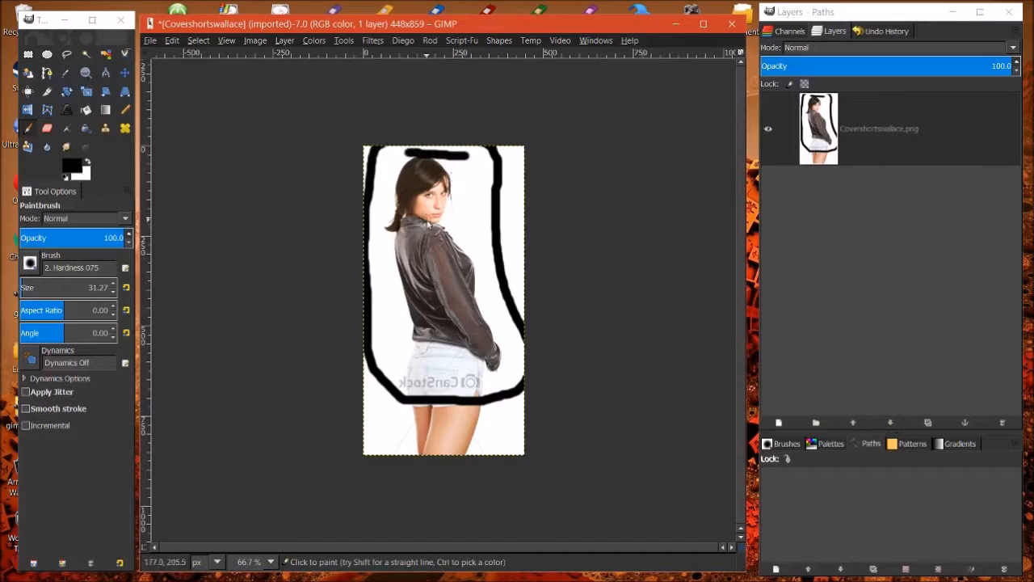
{"action": "left_click_drag", "start_coordinate": [425, 312], "coordinate": [504, 314]}
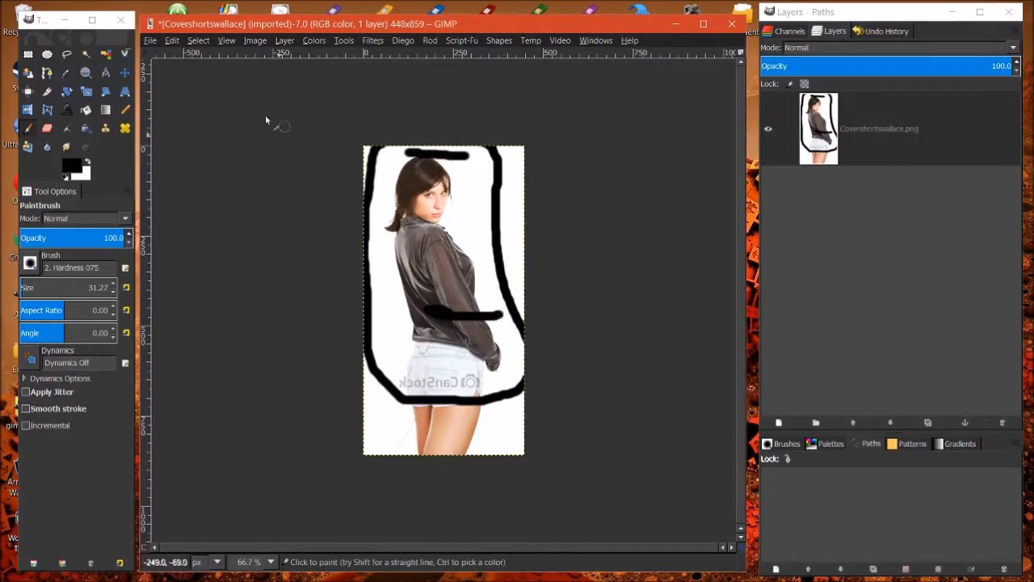
- Close the Covershortswallace image and discard the painted changes
{"action": "left_click", "coordinate": [173, 44]}
{"action": "left_click", "coordinate": [173, 44]}
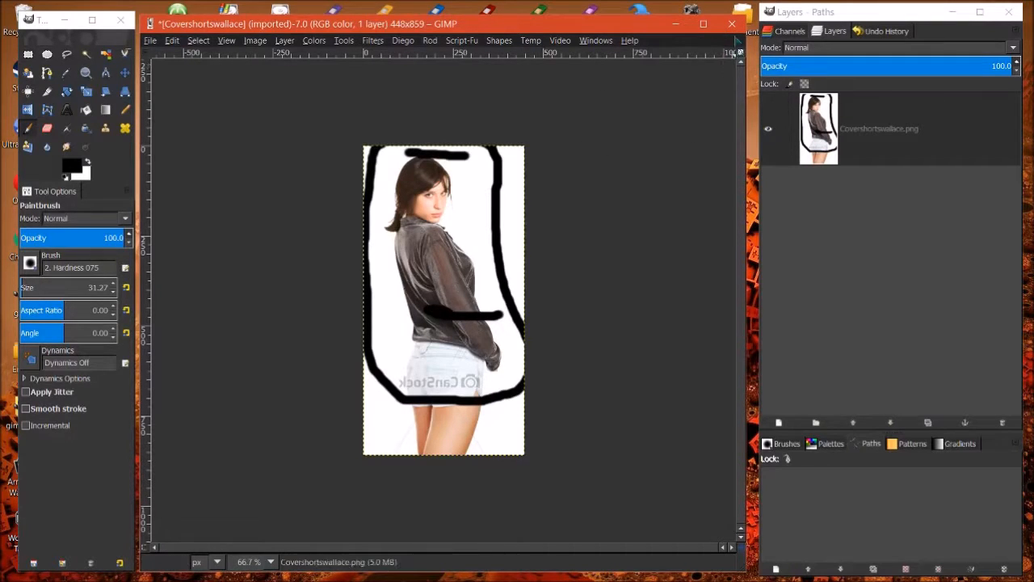
{"action": "left_click", "coordinate": [731, 24]}
{"action": "left_click", "coordinate": [446, 380]}
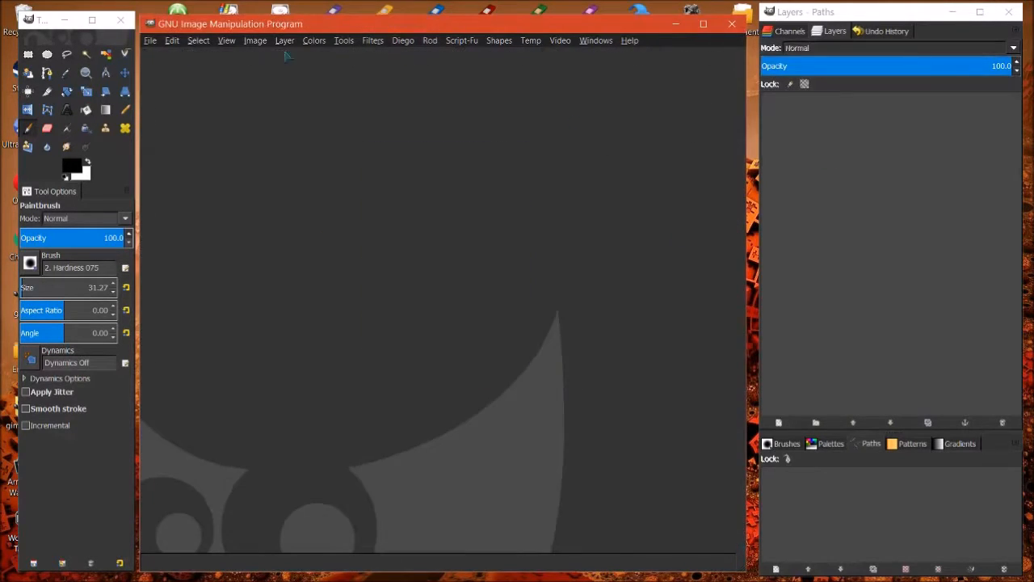
- Start opening files as layers and go to the layer mask folder in Downloads
{"action": "left_click", "coordinate": [151, 41]}
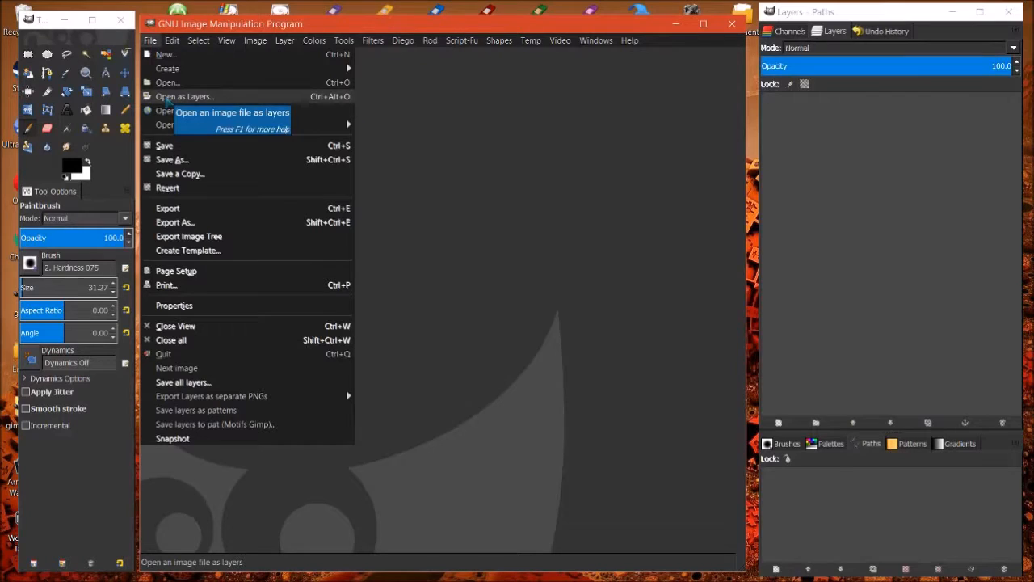
{"action": "left_click", "coordinate": [166, 98]}
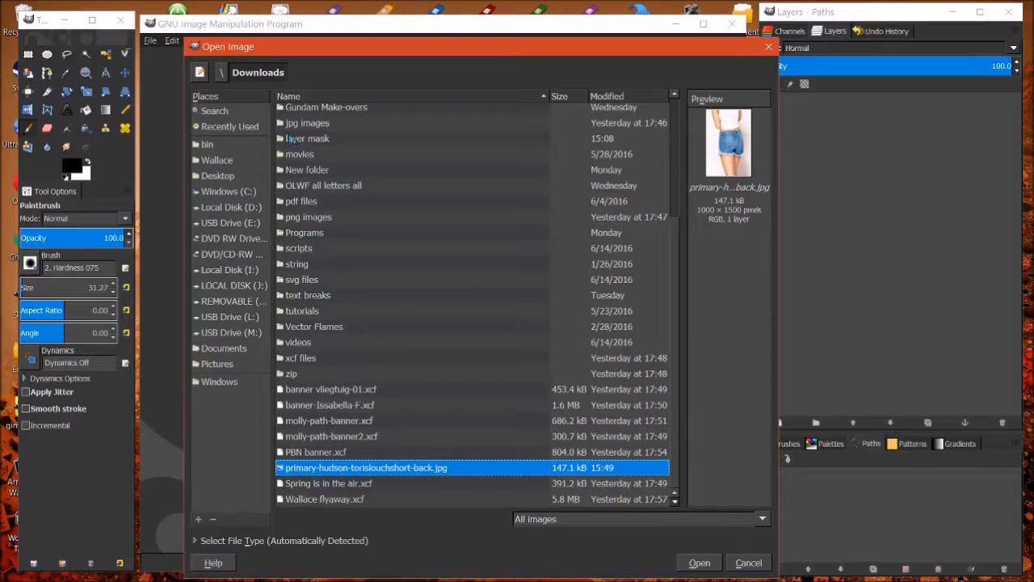
{"action": "left_click", "coordinate": [296, 140]}
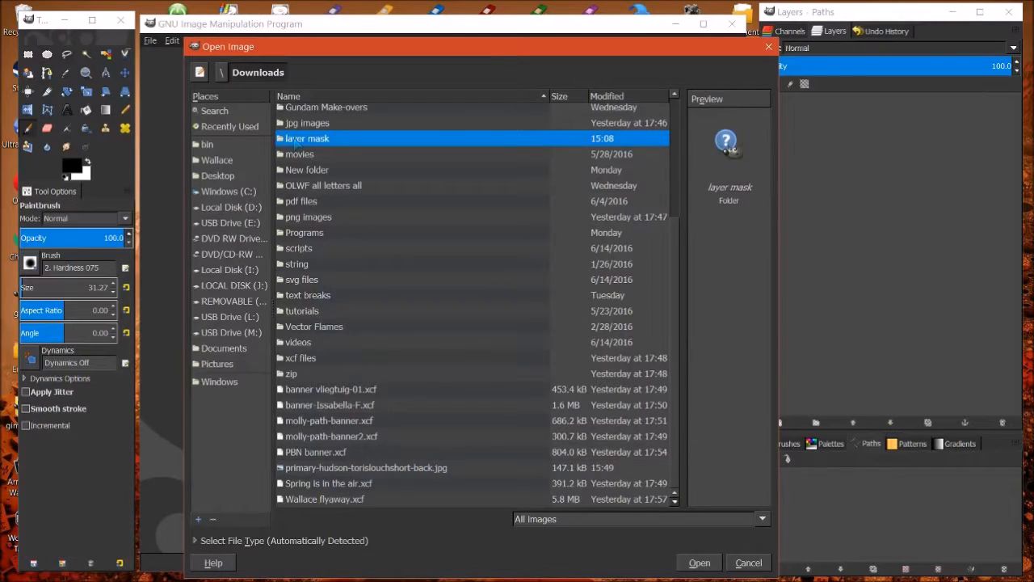
{"action": "double_click", "coordinate": [296, 140]}
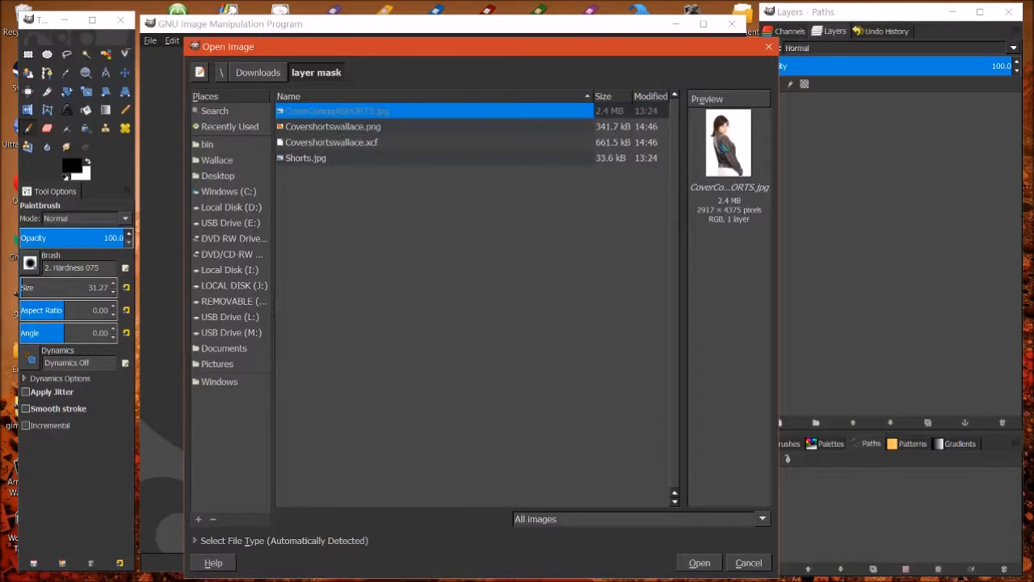
- Compare the previews of CoverConceptSHORTS.jpg and Shorts.jpg to examine both source images
{"action": "left_click", "coordinate": [373, 114]}
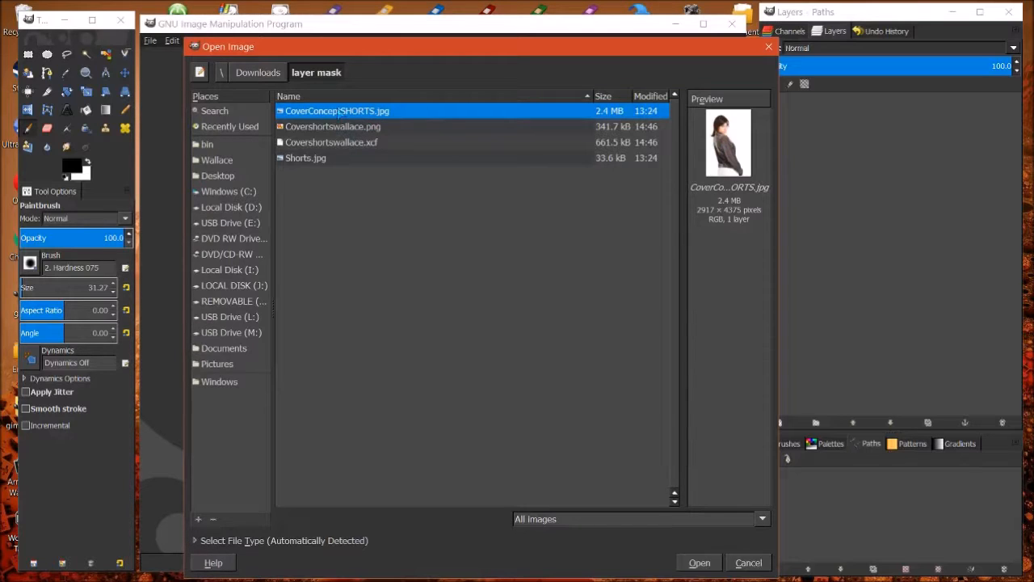
{"action": "left_click", "coordinate": [307, 159], "text": "ctrl"}
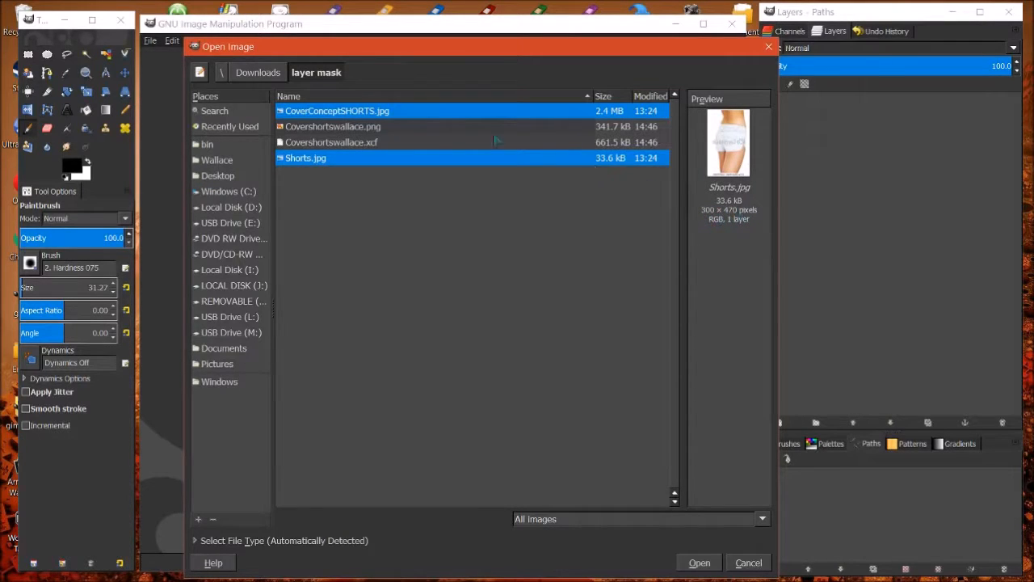
{"action": "left_click", "coordinate": [382, 115]}
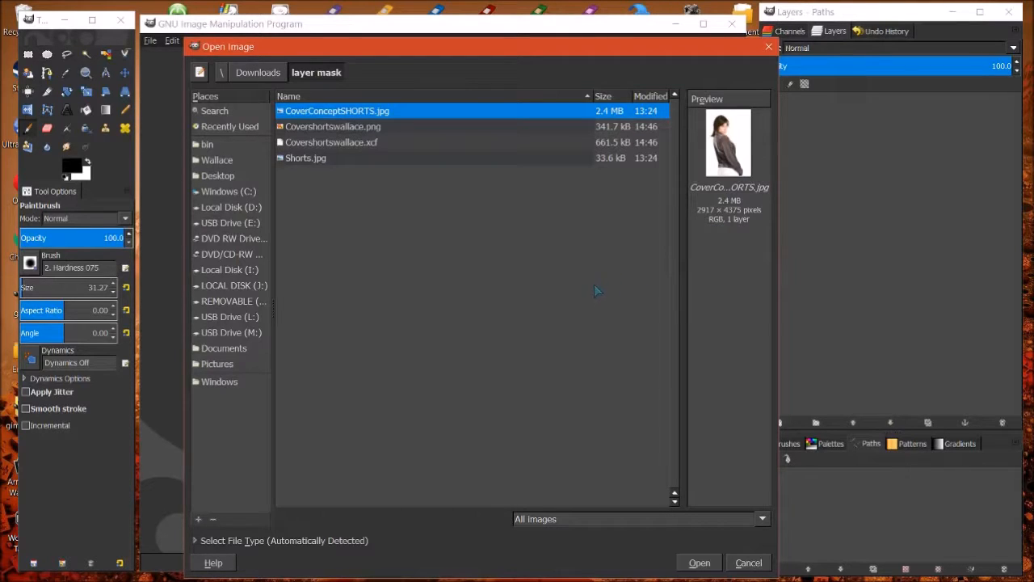
{"action": "left_click_drag", "start_coordinate": [569, 57], "coordinate": [542, 53]}
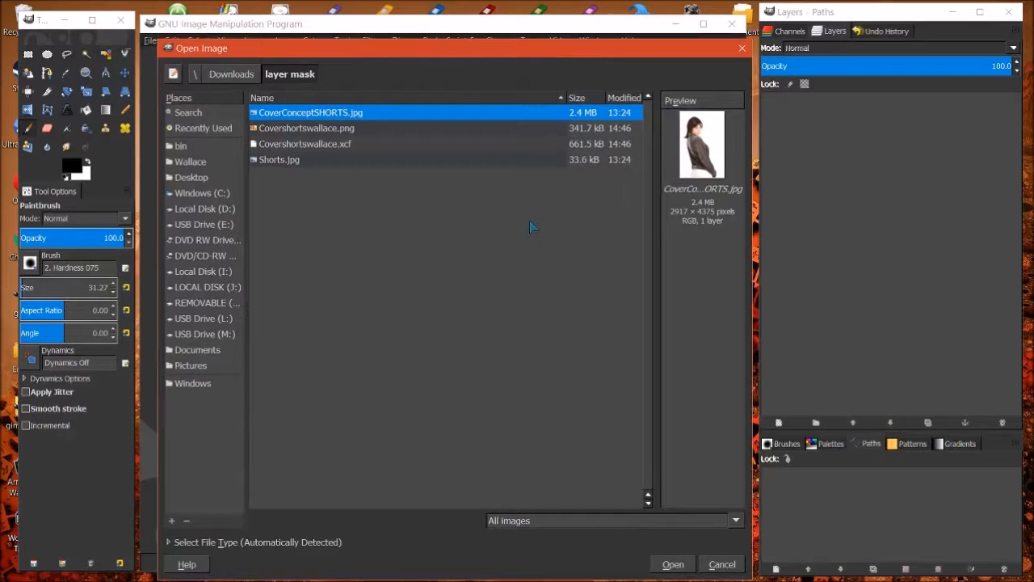
{"action": "left_click", "coordinate": [278, 162]}
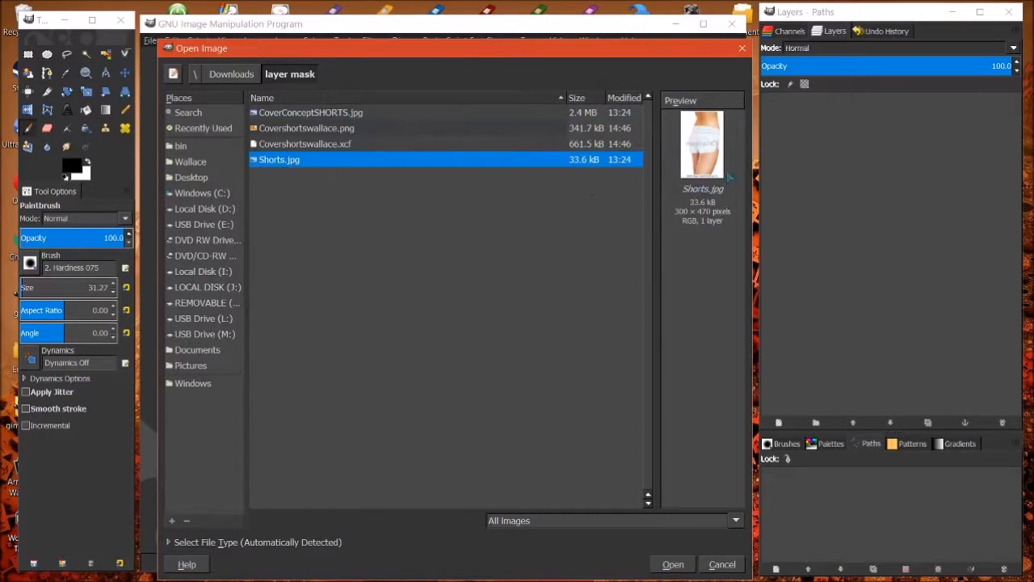
{"action": "left_click", "coordinate": [307, 113]}
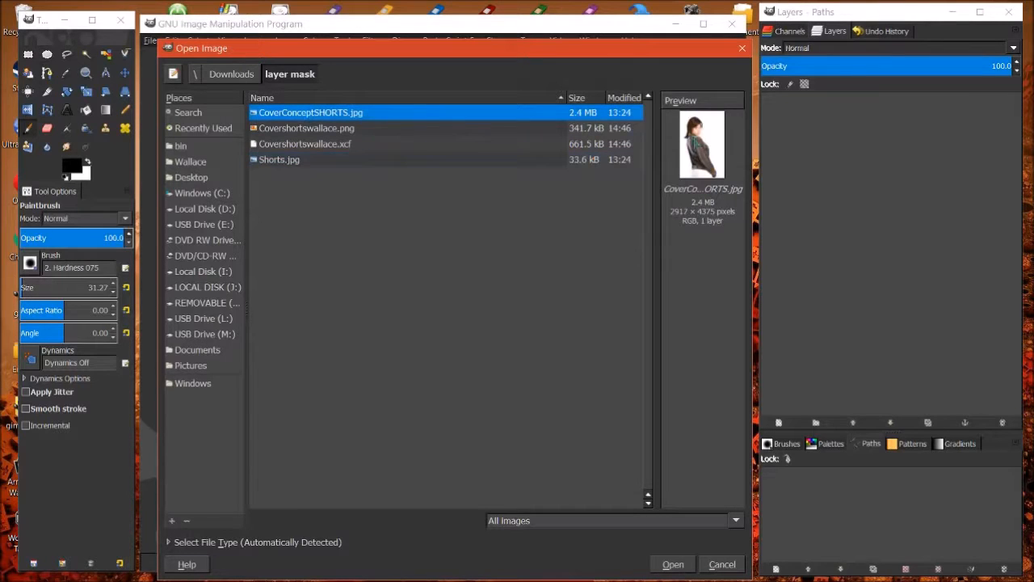
{"action": "left_click", "coordinate": [701, 146]}
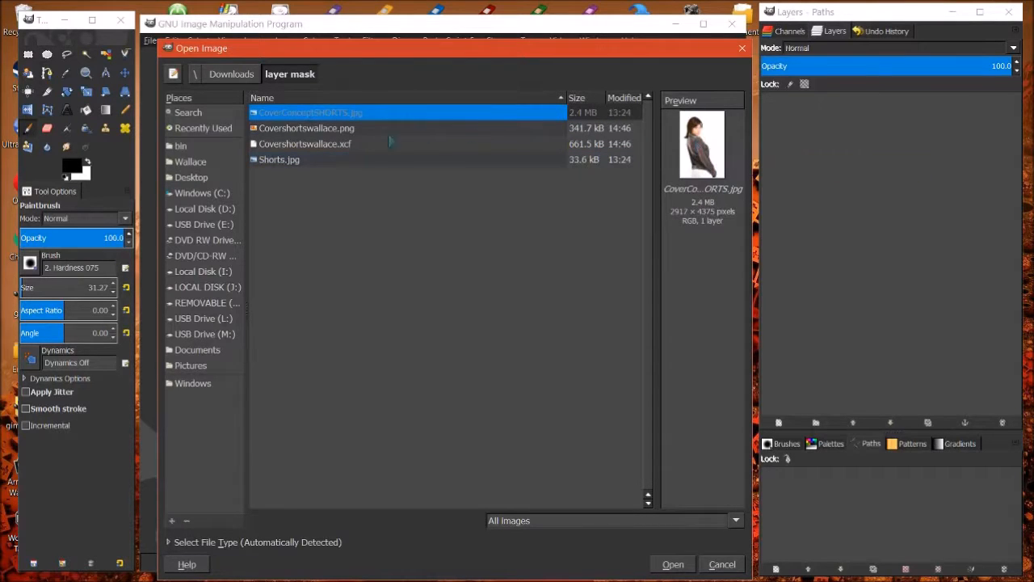
{"action": "left_click", "coordinate": [291, 161]}
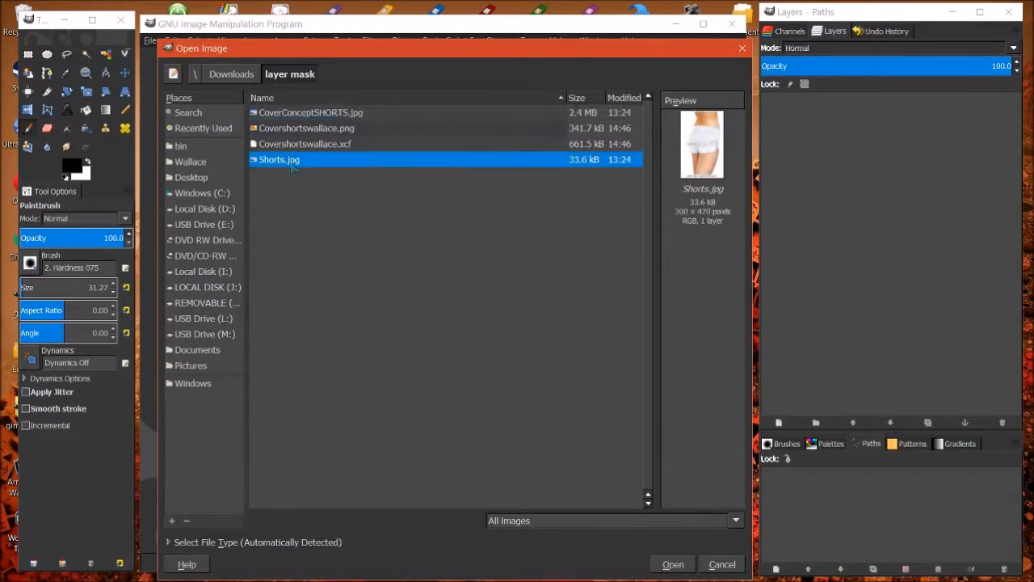
- Open CoverConceptSHORTS.jpg and Shorts.jpg together as layers of one image
{"action": "left_click", "coordinate": [304, 114]}
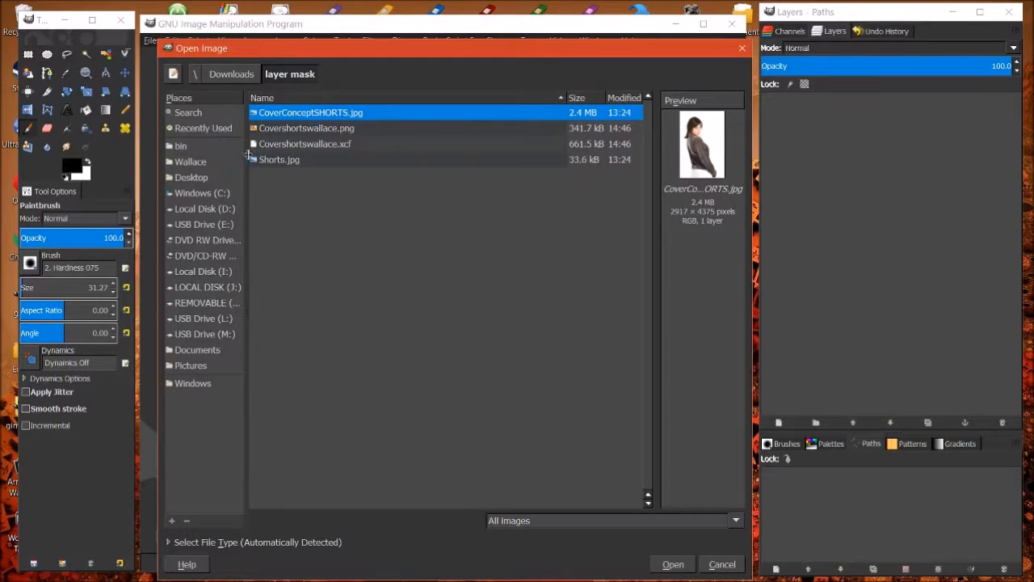
{"action": "left_click", "coordinate": [274, 161], "text": "ctrl"}
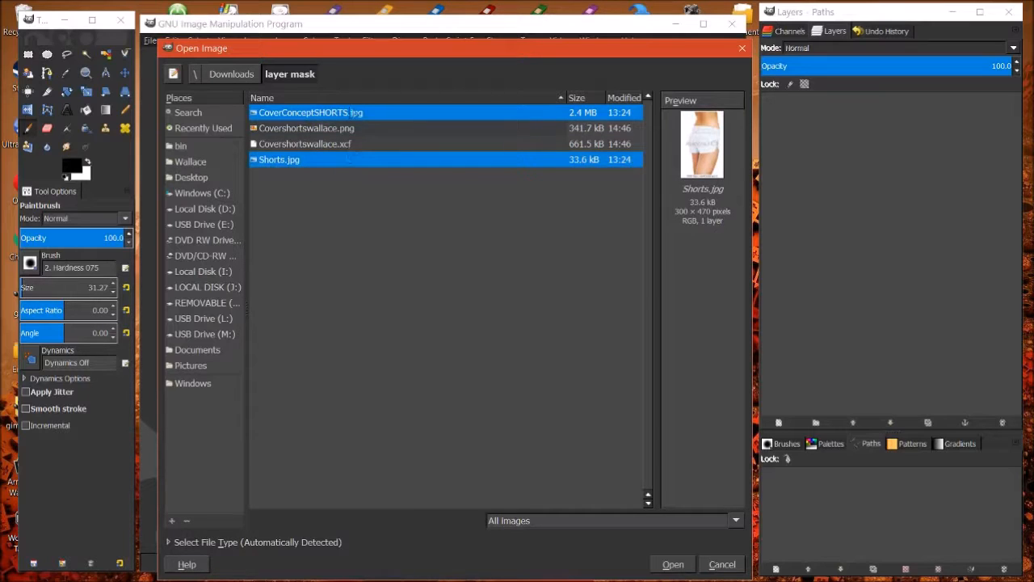
{"action": "left_click", "coordinate": [673, 564]}
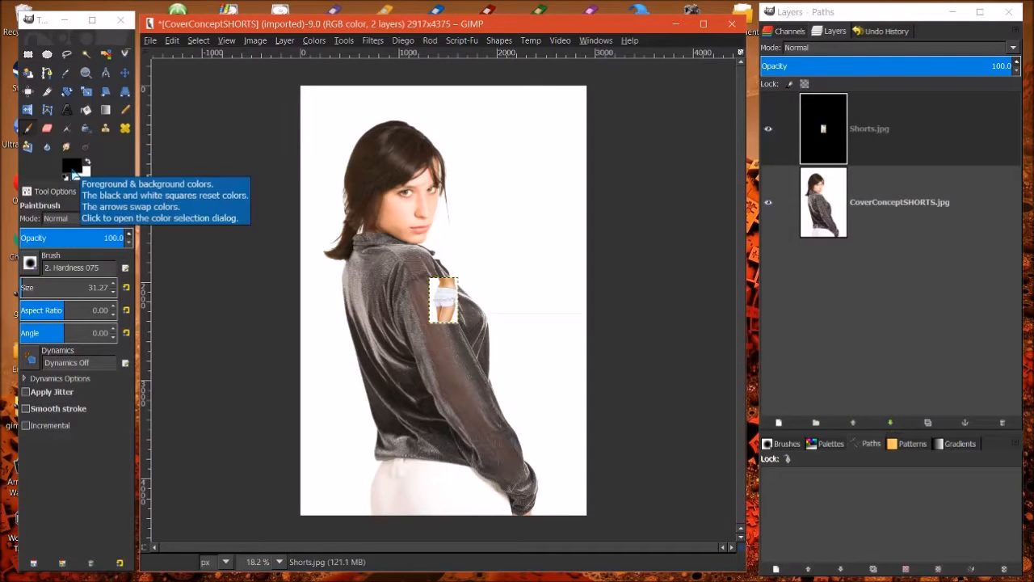
- Add an alpha channel to the Shorts.jpg layer
{"action": "right_click", "coordinate": [824, 139]}
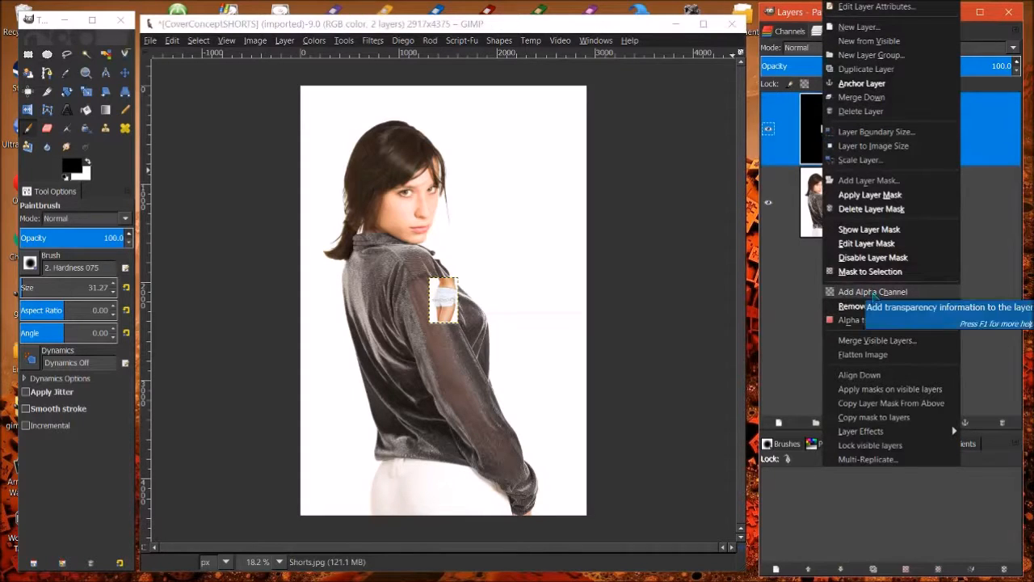
{"action": "left_click", "coordinate": [874, 292]}
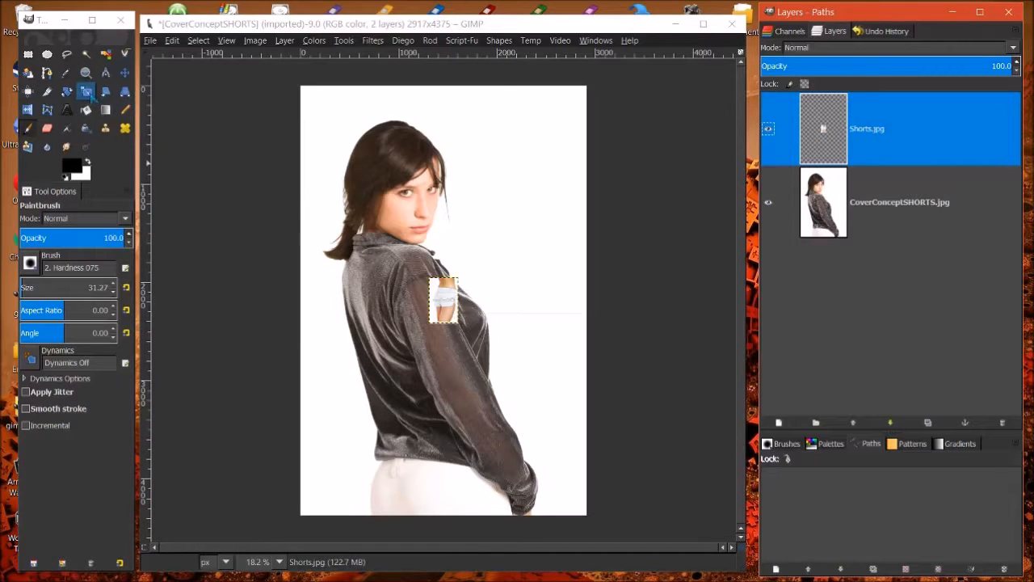
- Scale the Shorts.jpg layer up to about 1174 × 1840 pixels with its aspect ratio kept
{"action": "left_click", "coordinate": [278, 562]}
{"action": "left_click", "coordinate": [269, 467]}
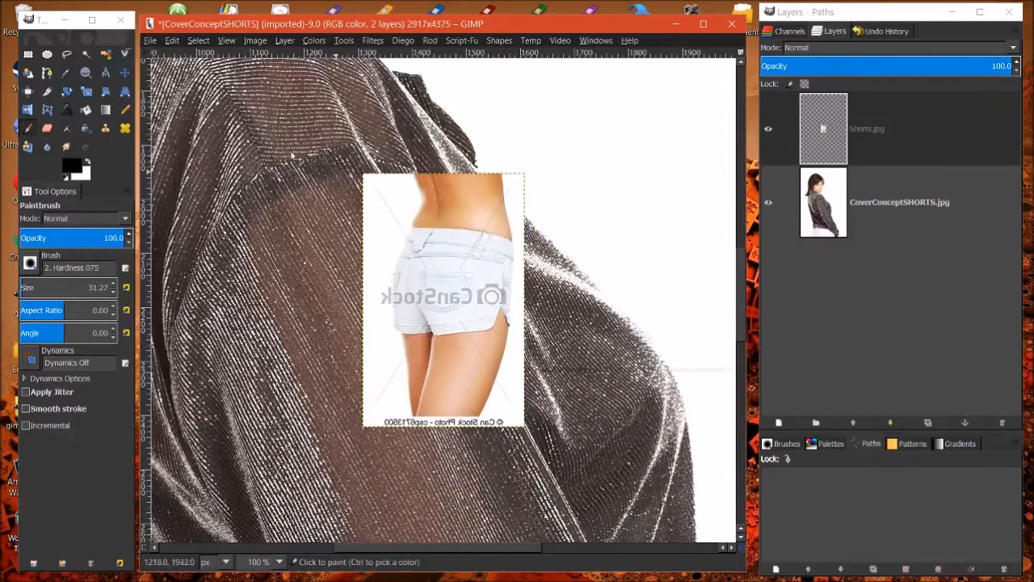
{"action": "left_click", "coordinate": [86, 91]}
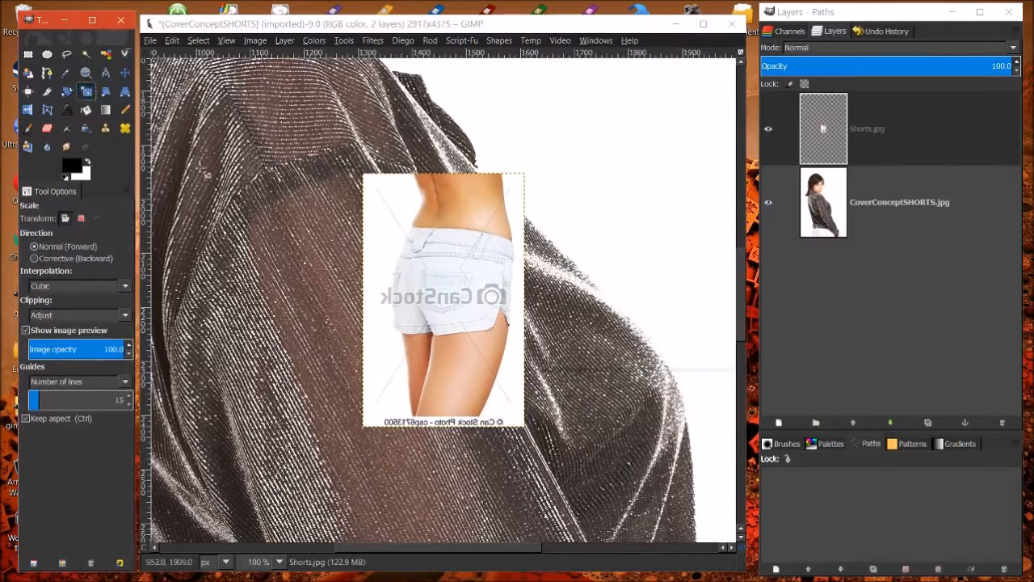
{"action": "left_click", "coordinate": [279, 562]}
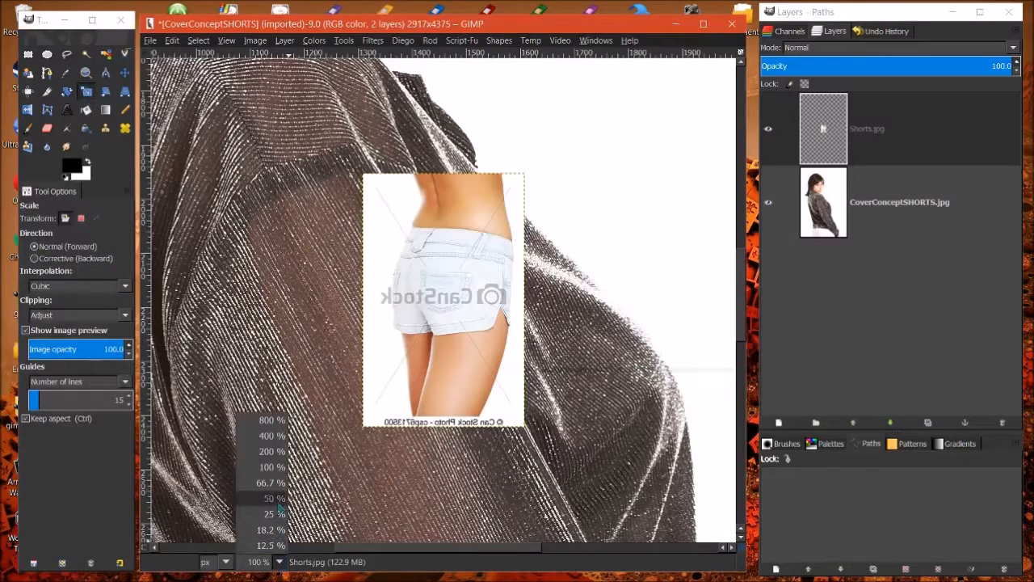
{"action": "left_click", "coordinate": [273, 530]}
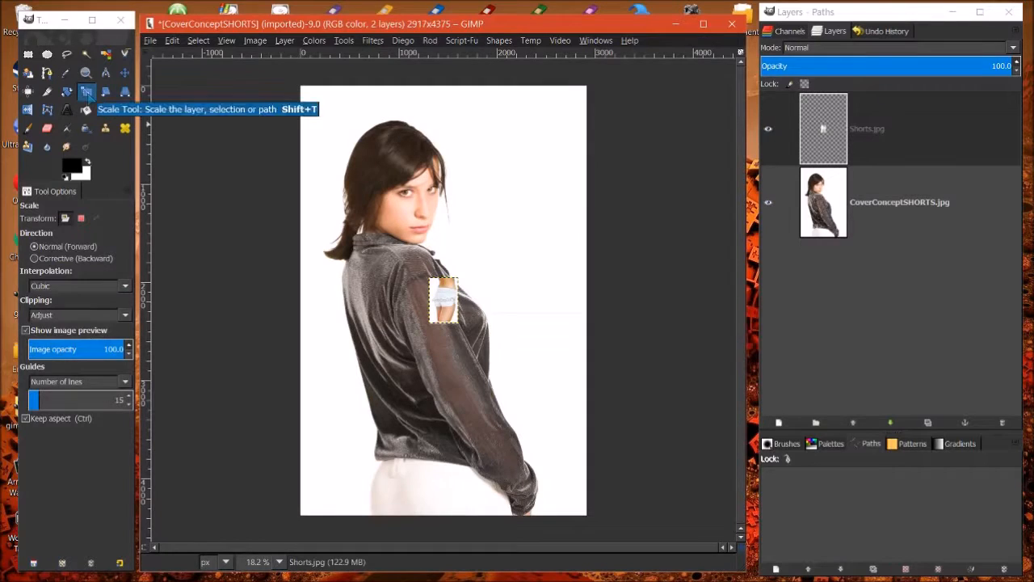
{"action": "left_click", "coordinate": [87, 93]}
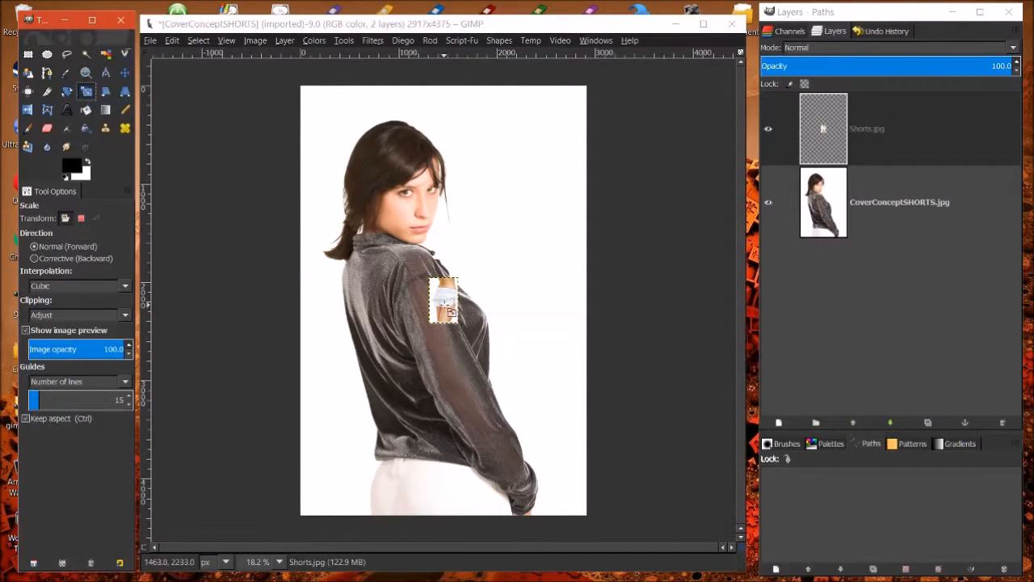
{"action": "left_click", "coordinate": [449, 310]}
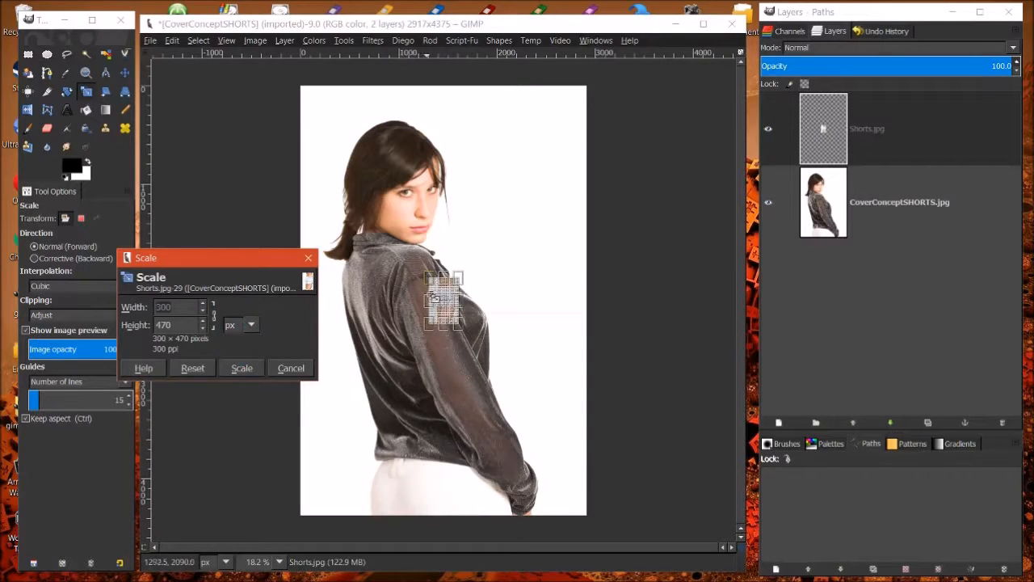
{"action": "left_click_drag", "start_coordinate": [434, 283], "coordinate": [368, 150]}
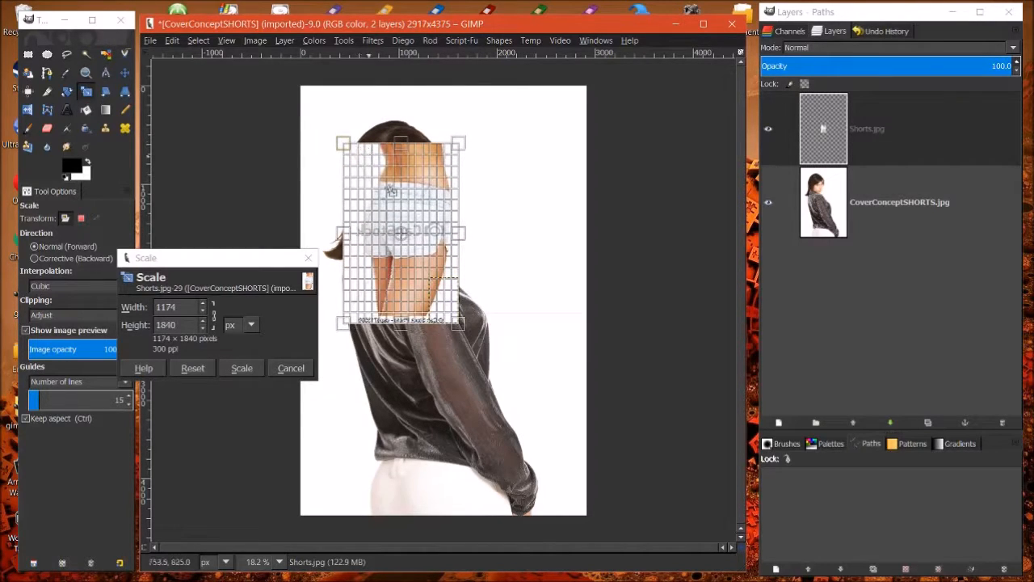
{"action": "left_click", "coordinate": [242, 368]}
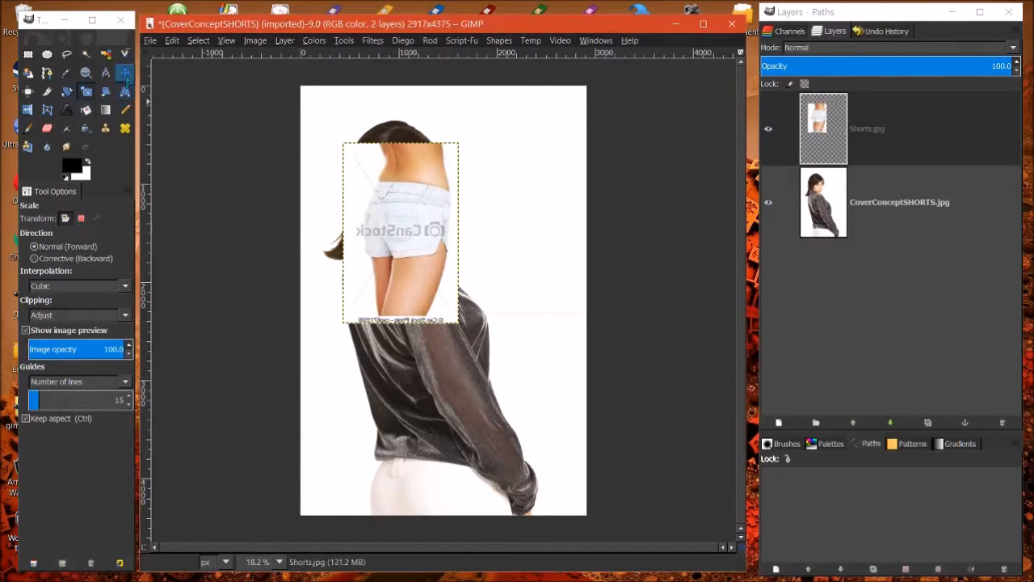
- Move the Shorts.jpg layer down over the model's hips near the lower edge of the image
{"action": "left_click", "coordinate": [125, 72]}
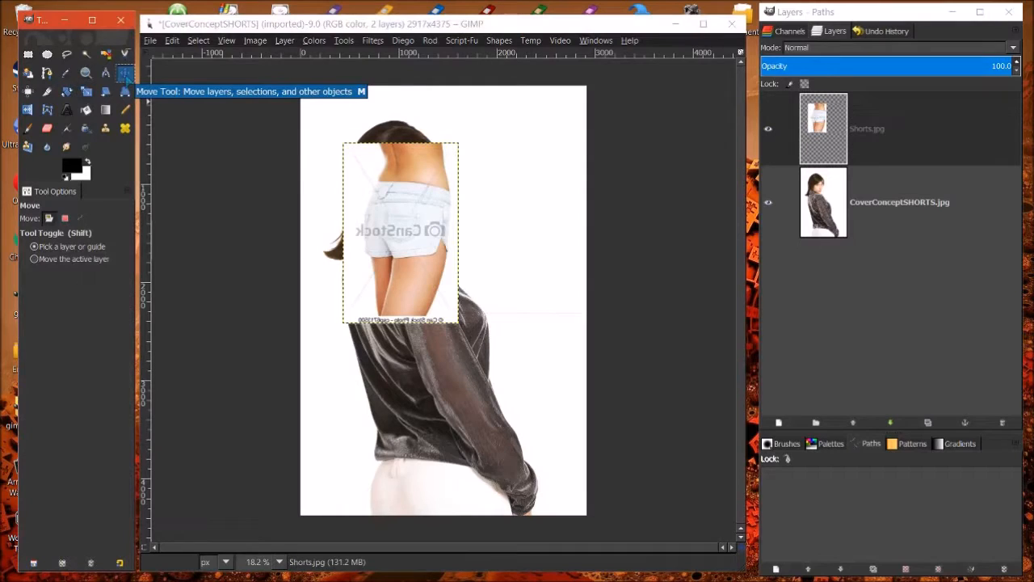
{"action": "left_click", "coordinate": [413, 228]}
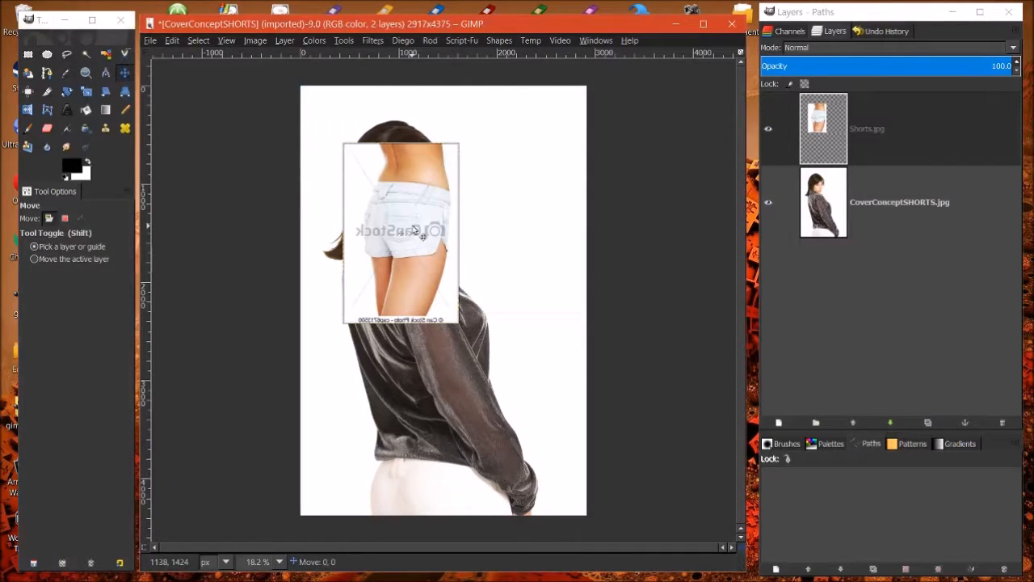
{"action": "left_click_drag", "start_coordinate": [414, 229], "coordinate": [448, 430]}
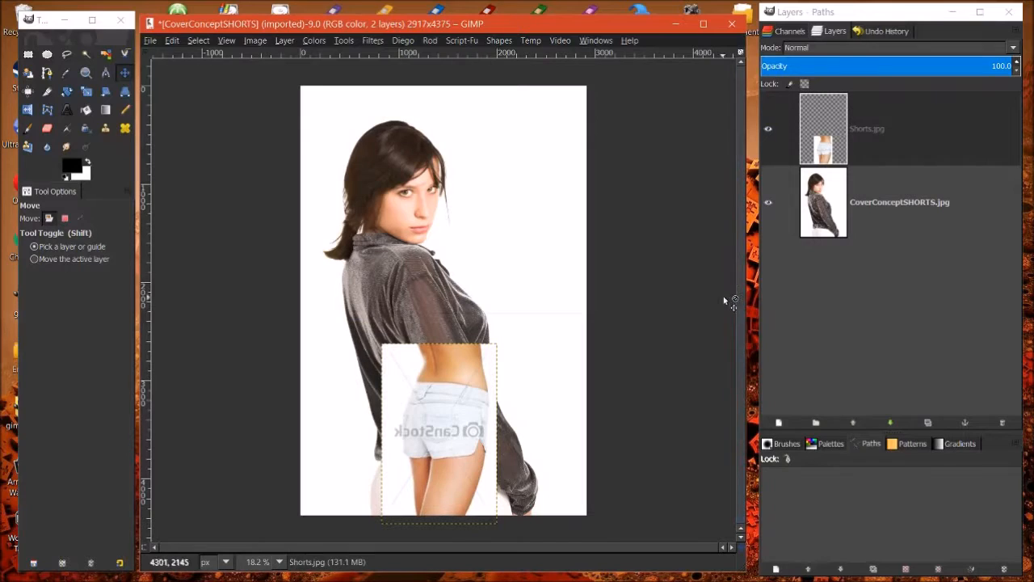
- Add an alpha channel to the CoverConceptSHORTS.jpg layer
{"action": "left_click", "coordinate": [828, 211]}
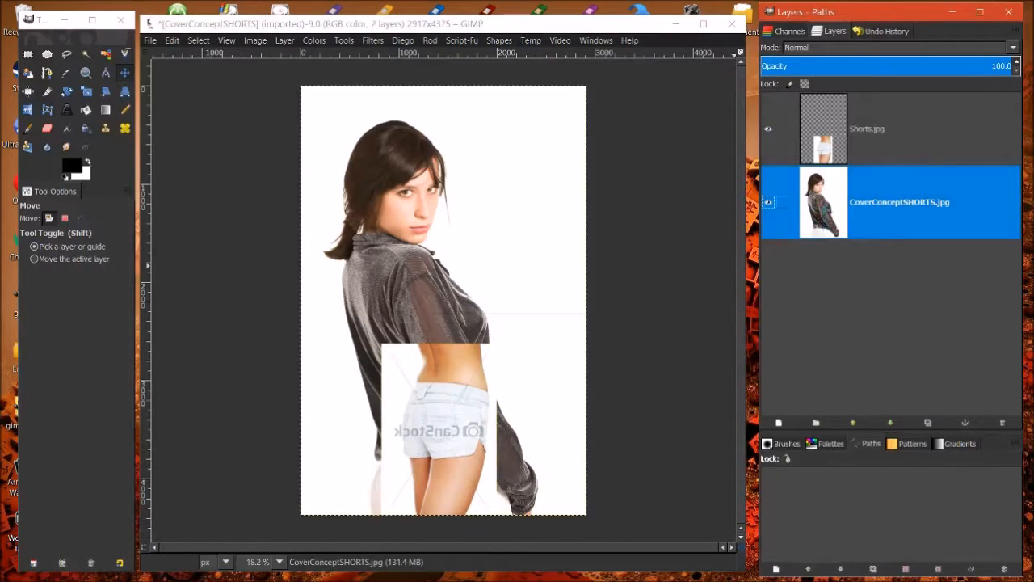
{"action": "right_click", "coordinate": [824, 209]}
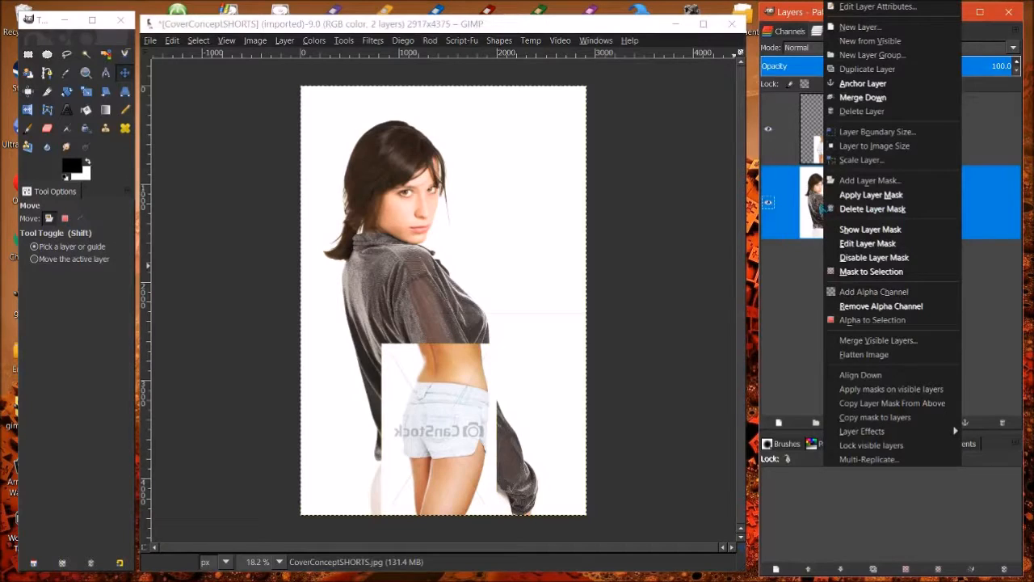
{"action": "left_click", "coordinate": [900, 293]}
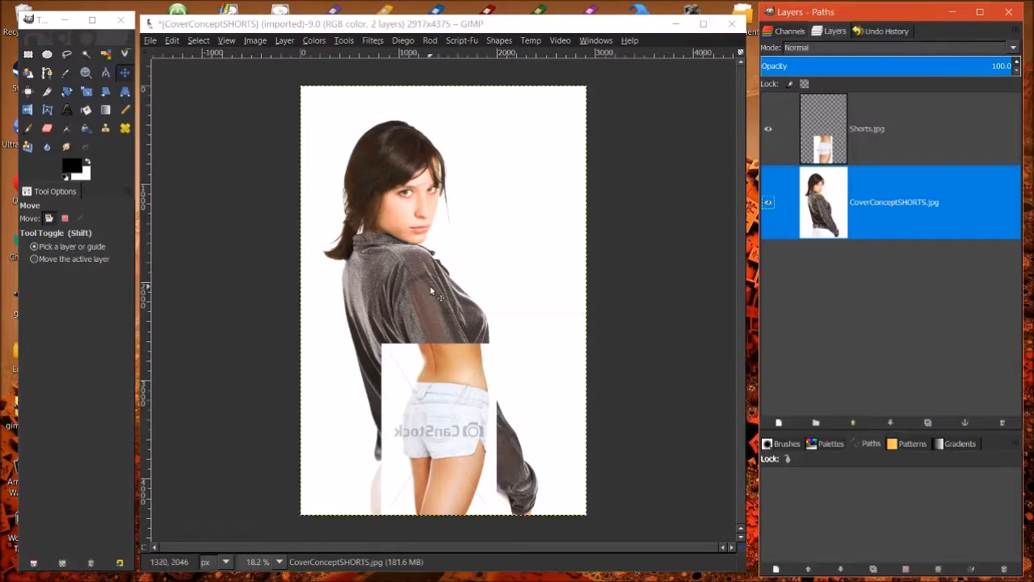
- Scale the CoverConceptSHORTS.jpg layer down to about 1810 × 2714 pixels and position it so the model's hips line up with the shorts
{"action": "left_click", "coordinate": [87, 92]}
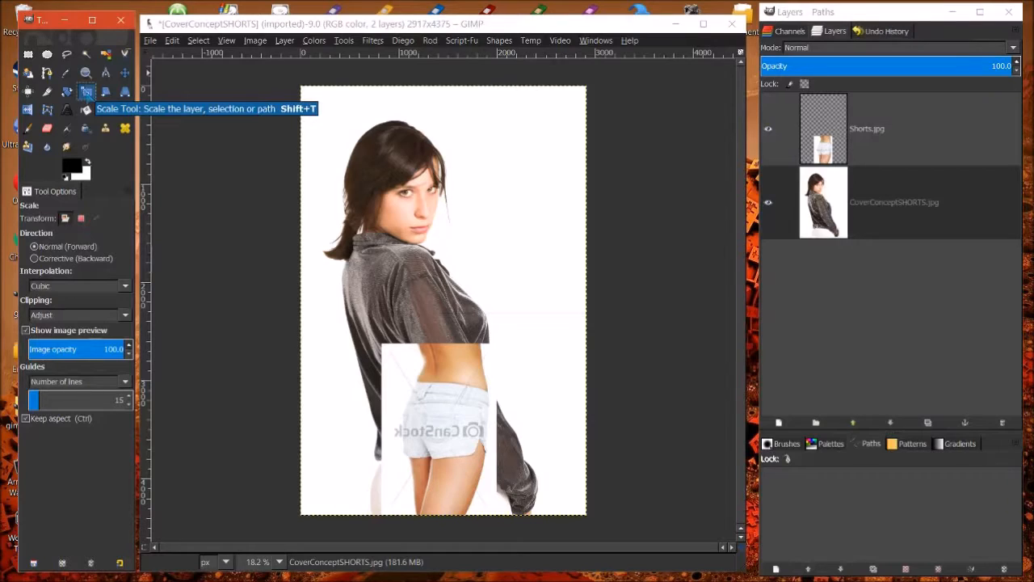
{"action": "left_click", "coordinate": [435, 258]}
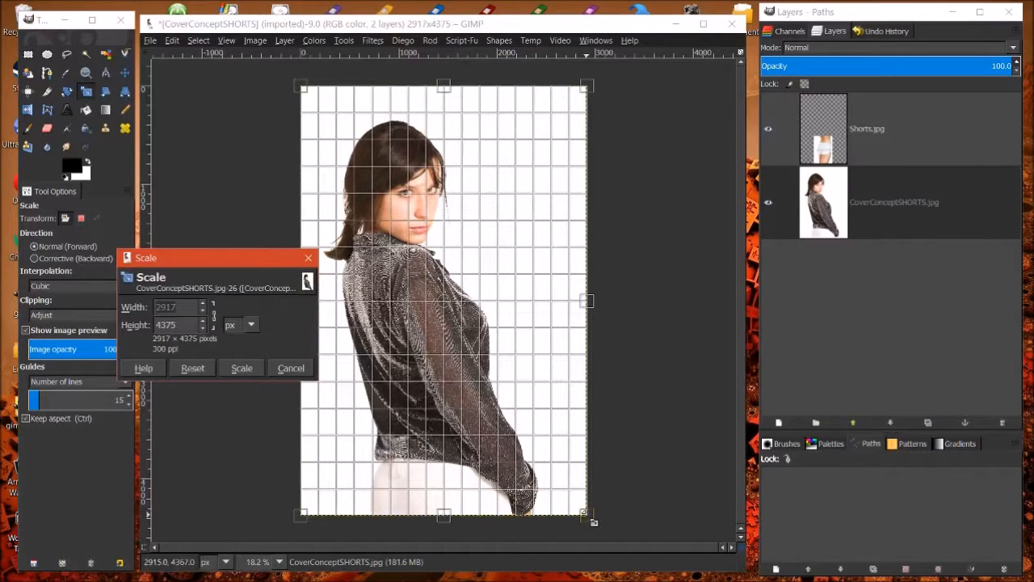
{"action": "left_click_drag", "start_coordinate": [591, 521], "coordinate": [502, 356]}
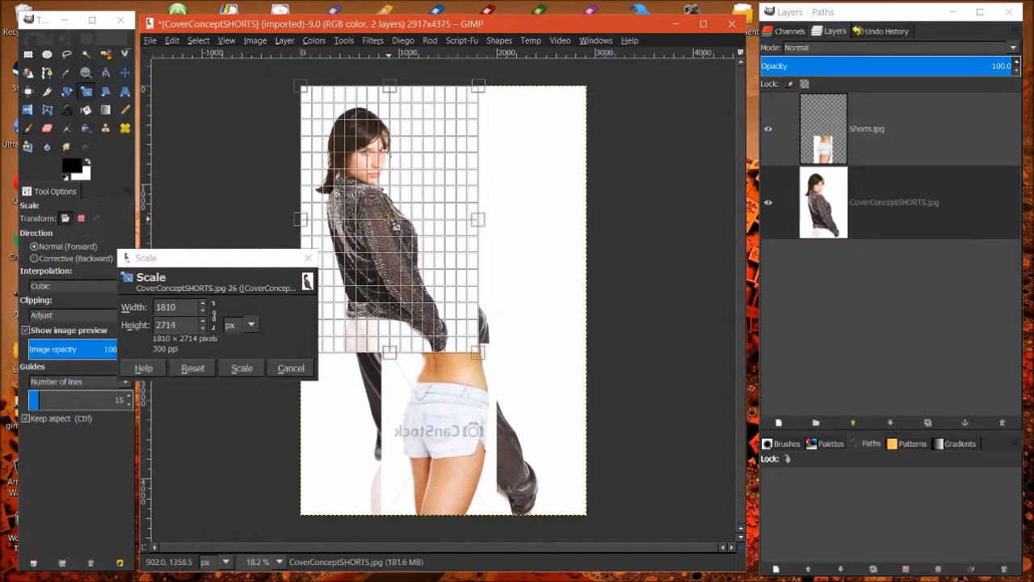
{"action": "left_click_drag", "start_coordinate": [395, 227], "coordinate": [454, 305]}
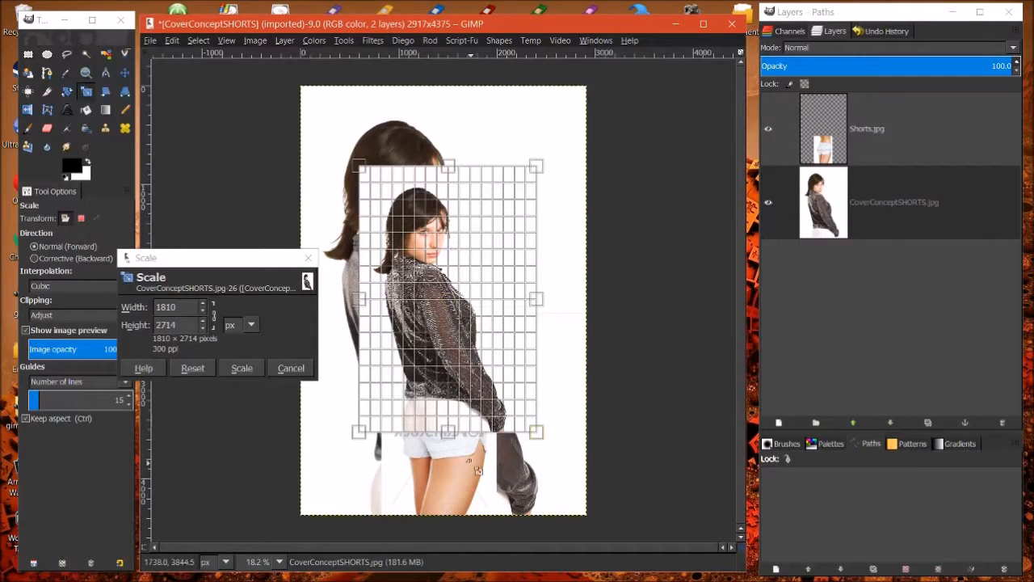
{"action": "left_click", "coordinate": [243, 369]}
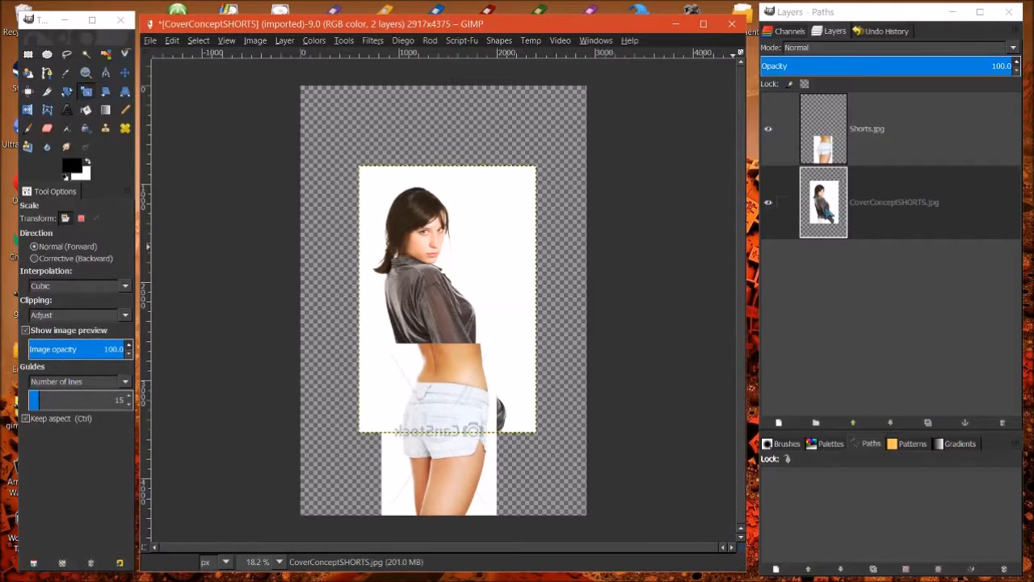
- Reorder the layers so that Shorts.jpg lies below CoverConceptSHORTS.jpg
{"action": "left_click", "coordinate": [828, 142]}
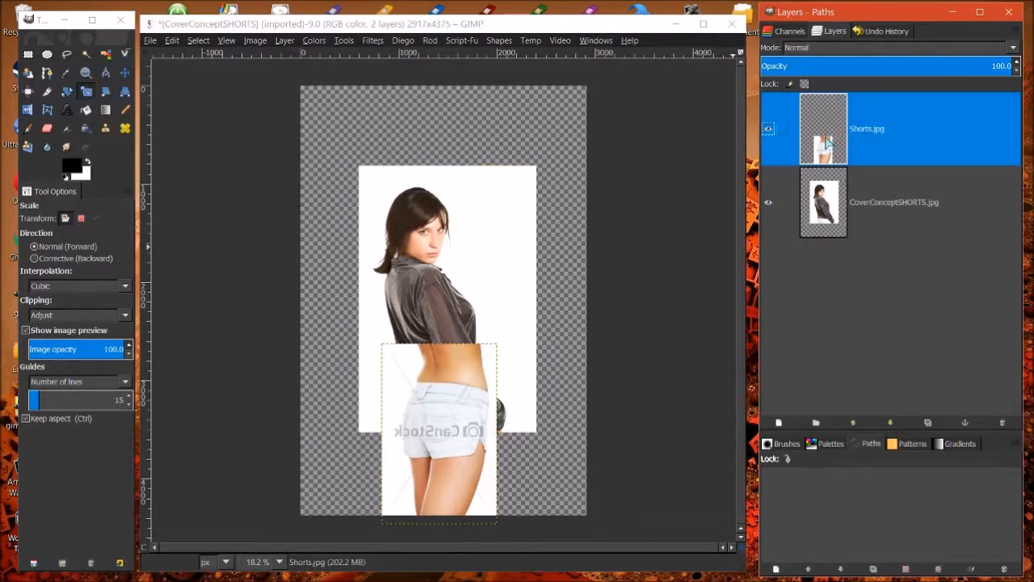
{"action": "left_click_drag", "start_coordinate": [827, 144], "coordinate": [835, 241]}
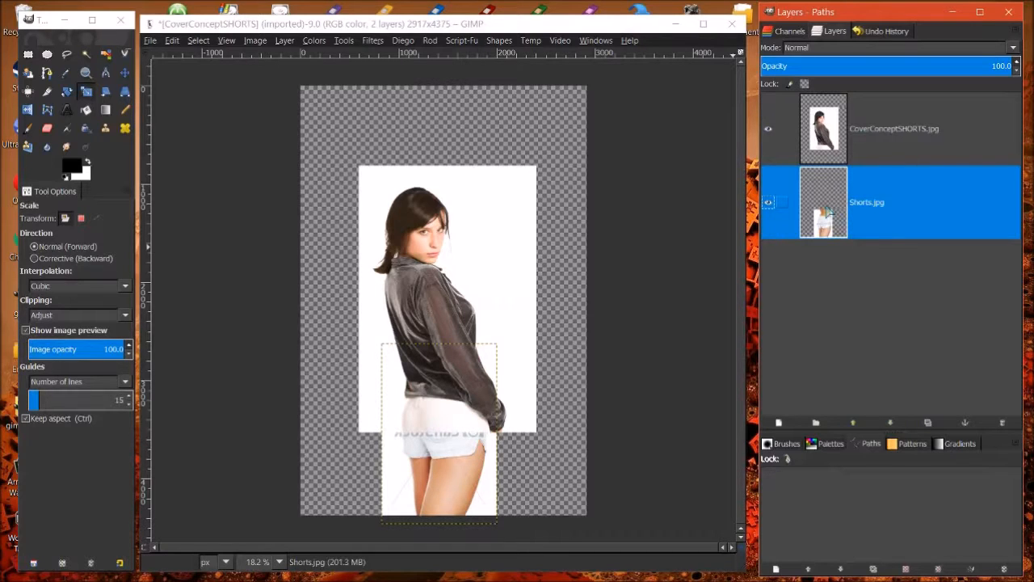
{"action": "left_click_drag", "start_coordinate": [827, 212], "coordinate": [831, 127]}
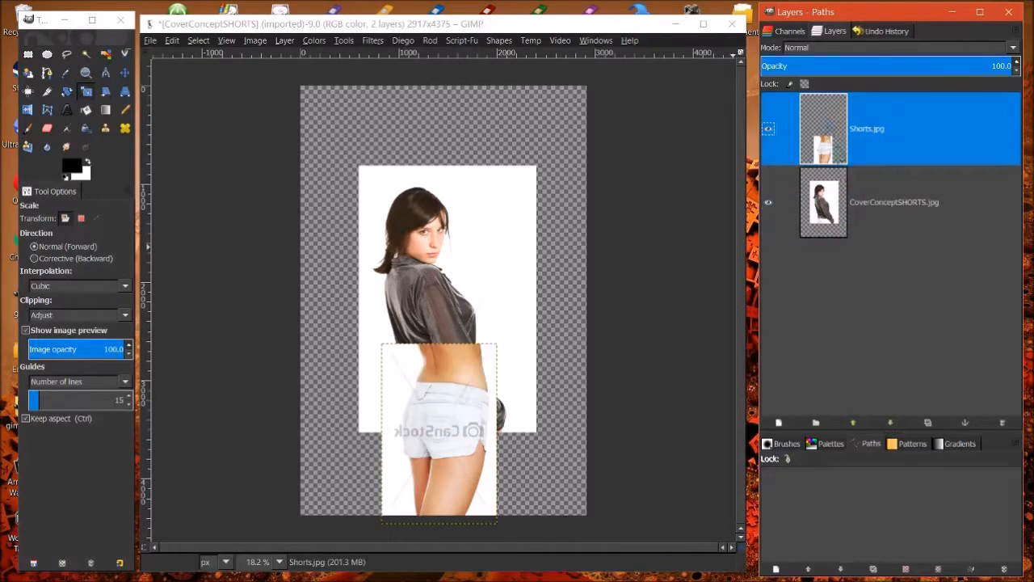
{"action": "left_click", "coordinate": [891, 422]}
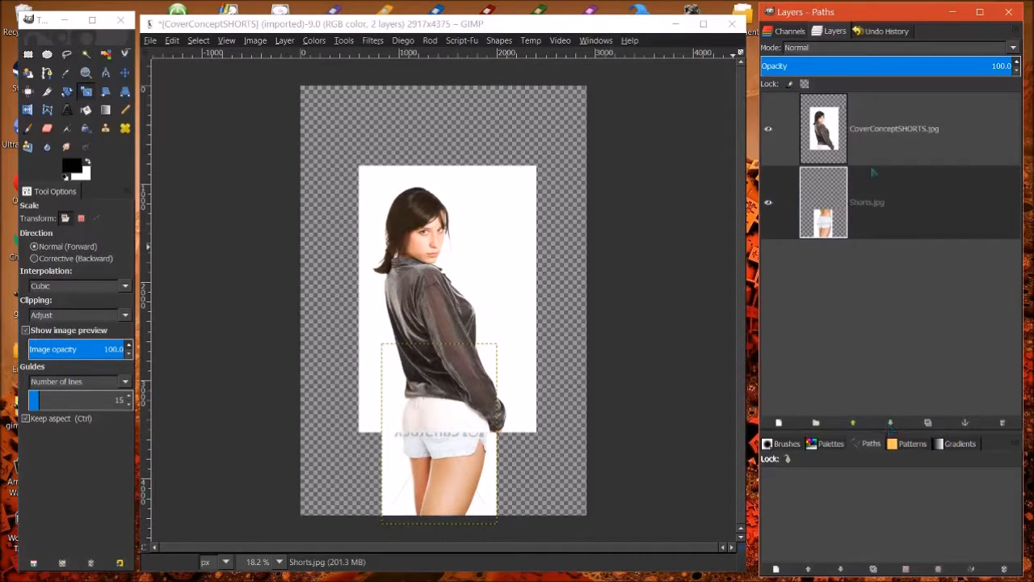
{"action": "left_click", "coordinate": [824, 211]}
{"action": "left_click", "coordinate": [825, 115]}
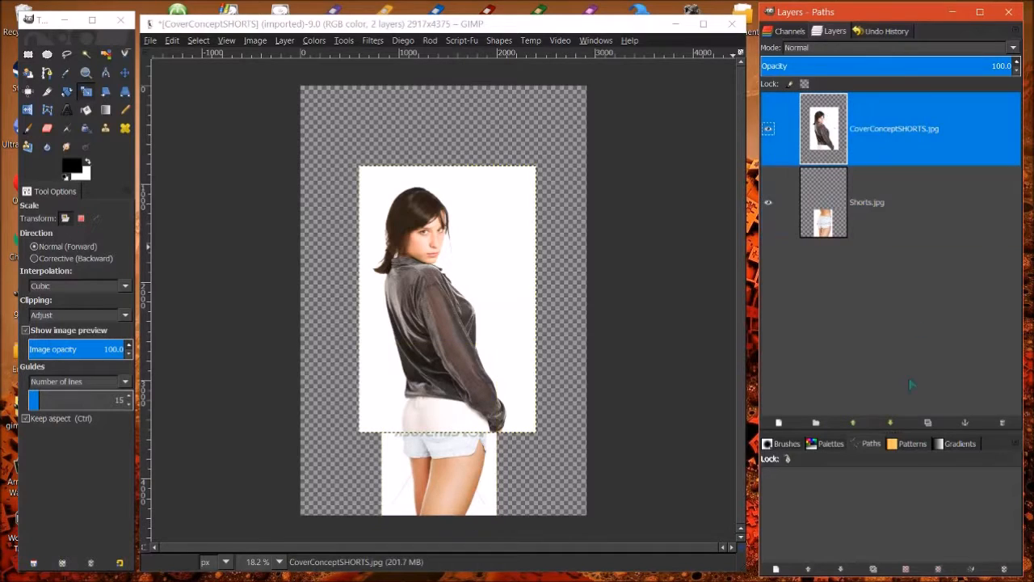
{"action": "left_click", "coordinate": [890, 422]}
{"action": "left_click", "coordinate": [837, 132]}
{"action": "left_click", "coordinate": [890, 423]}
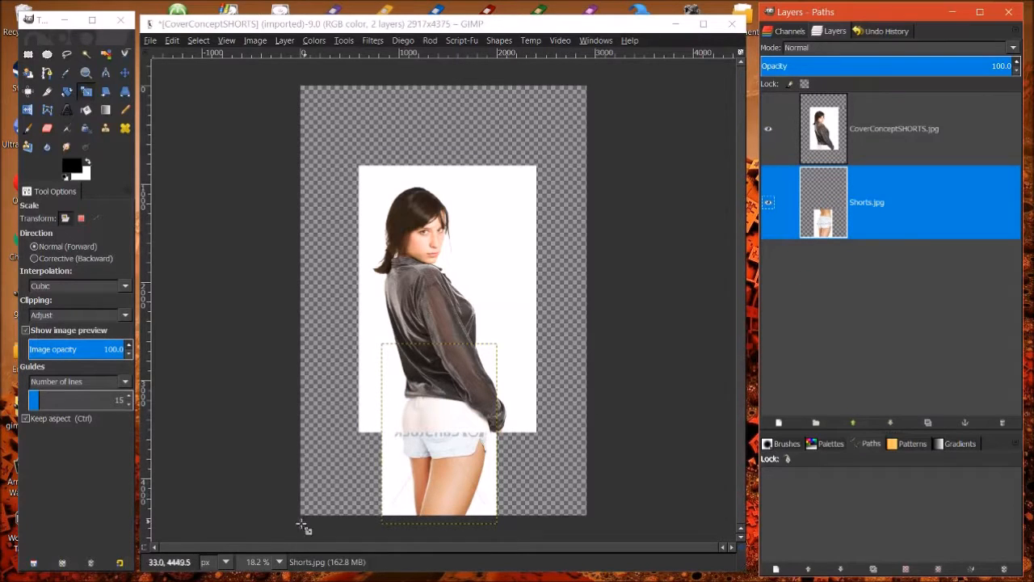
- Add a layer mask initialized to White (full opacity) to the CoverConceptSHORTS.jpg layer
{"action": "left_click", "coordinate": [278, 563]}
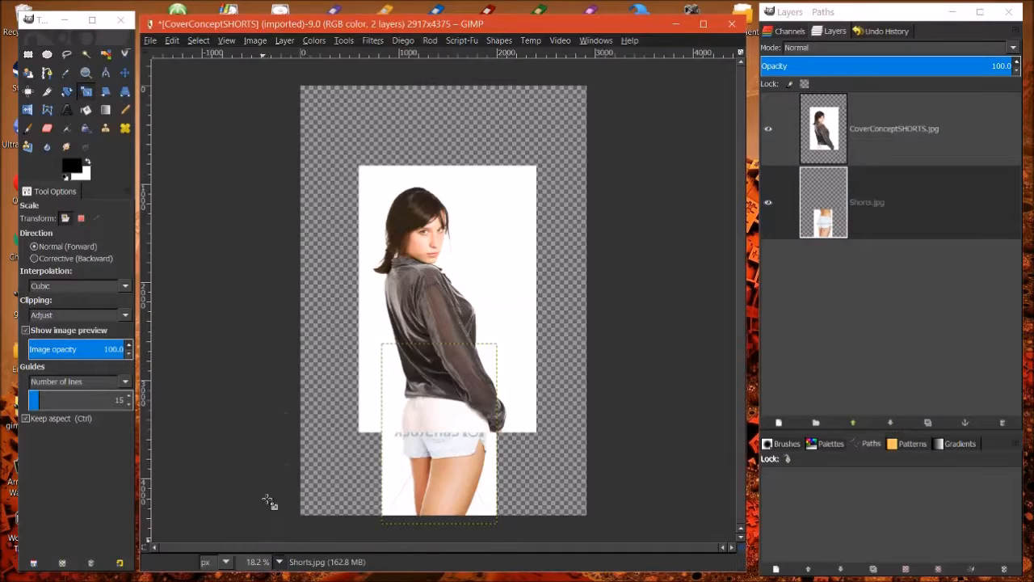
{"action": "left_click", "coordinate": [270, 498]}
{"action": "scroll", "coordinate": [738, 396], "scroll_direction": "down", "scroll_amount": 3}
{"action": "scroll", "coordinate": [739, 398], "scroll_direction": "down", "scroll_amount": 2}
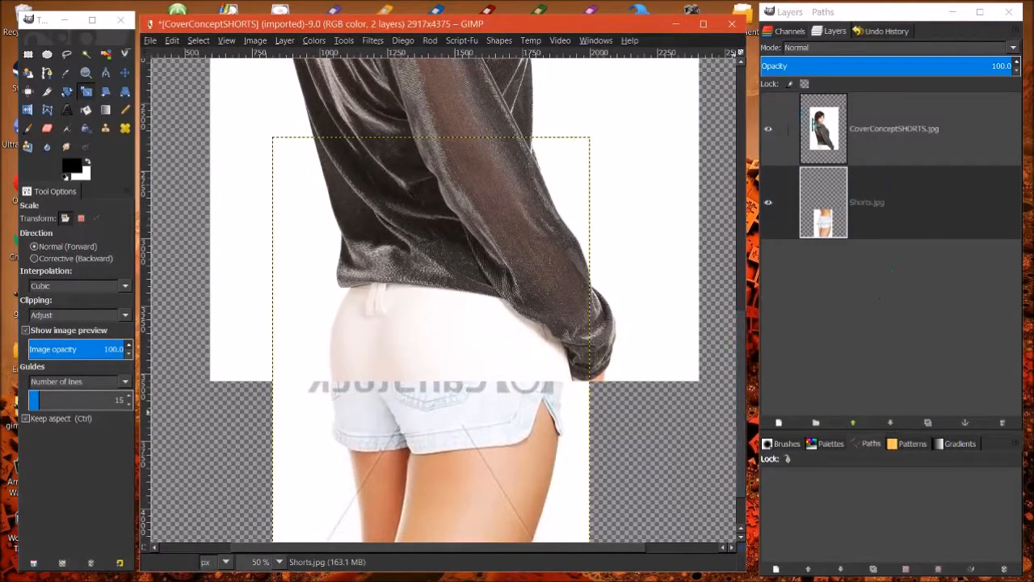
{"action": "left_click", "coordinate": [824, 127]}
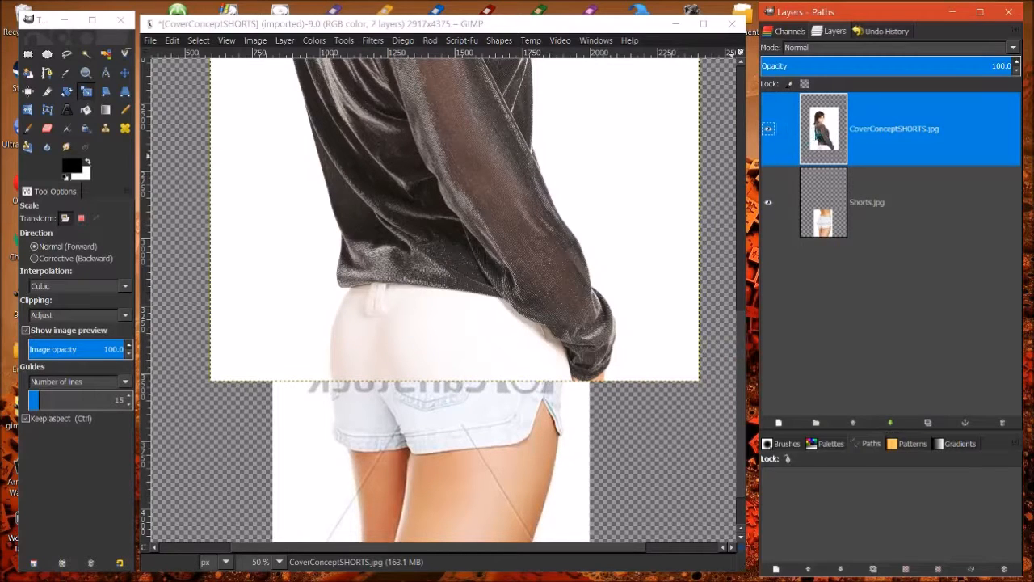
{"action": "right_click", "coordinate": [821, 131]}
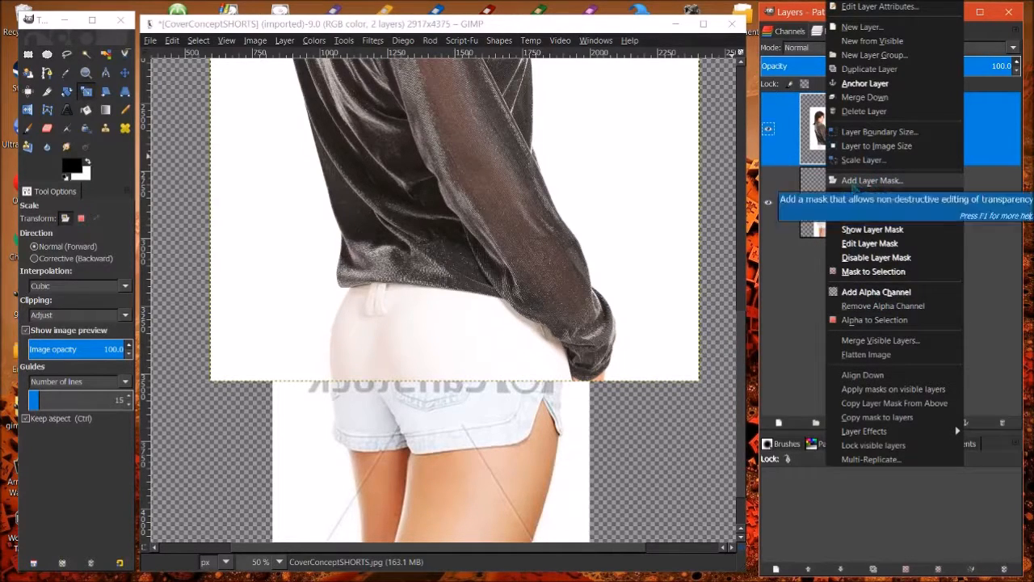
{"action": "left_click", "coordinate": [868, 181]}
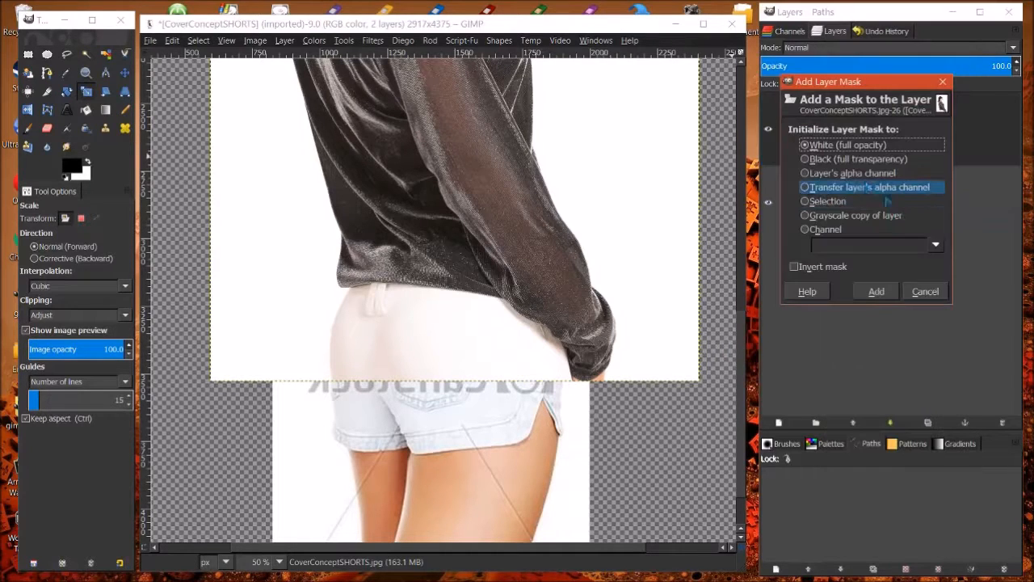
{"action": "left_click_drag", "start_coordinate": [868, 88], "coordinate": [635, 143]}
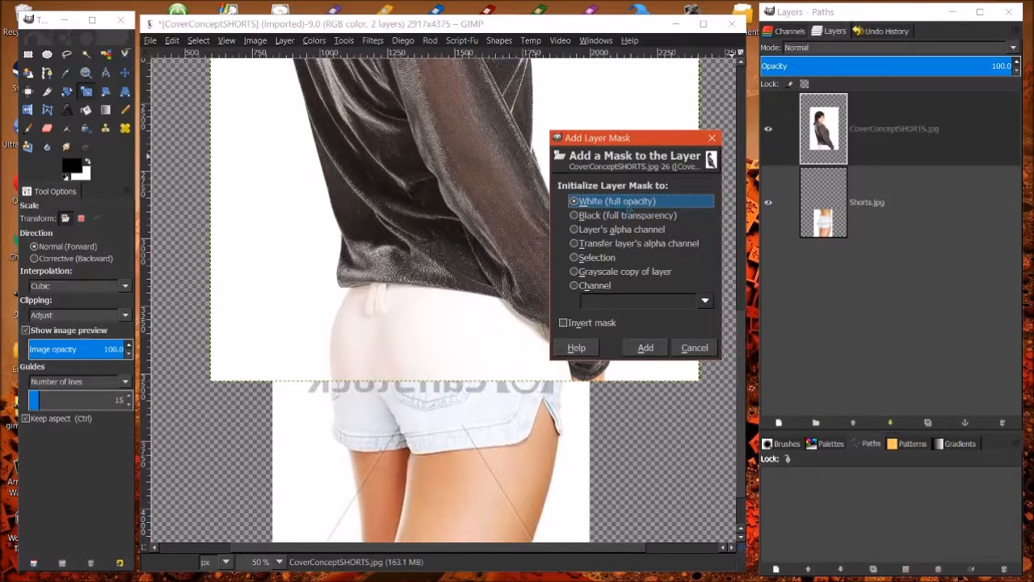
{"action": "left_click", "coordinate": [647, 348]}
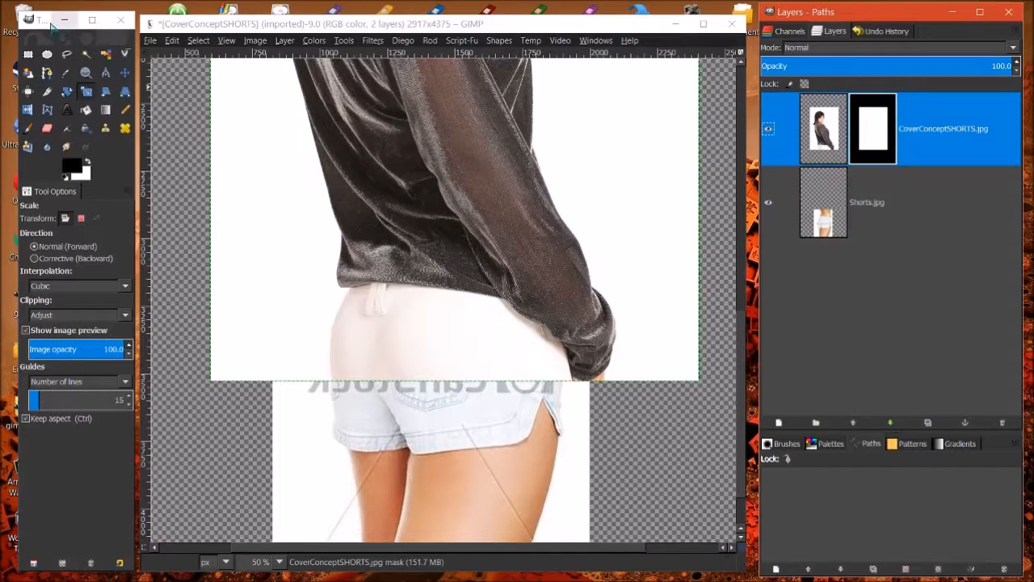
- Paint black over the white pants on the CoverConceptSHORTS.jpg layer mask, using the 2. Hardness 075 Paintbrush at size 116.04, to reveal the shorts
{"action": "left_click", "coordinate": [29, 131]}
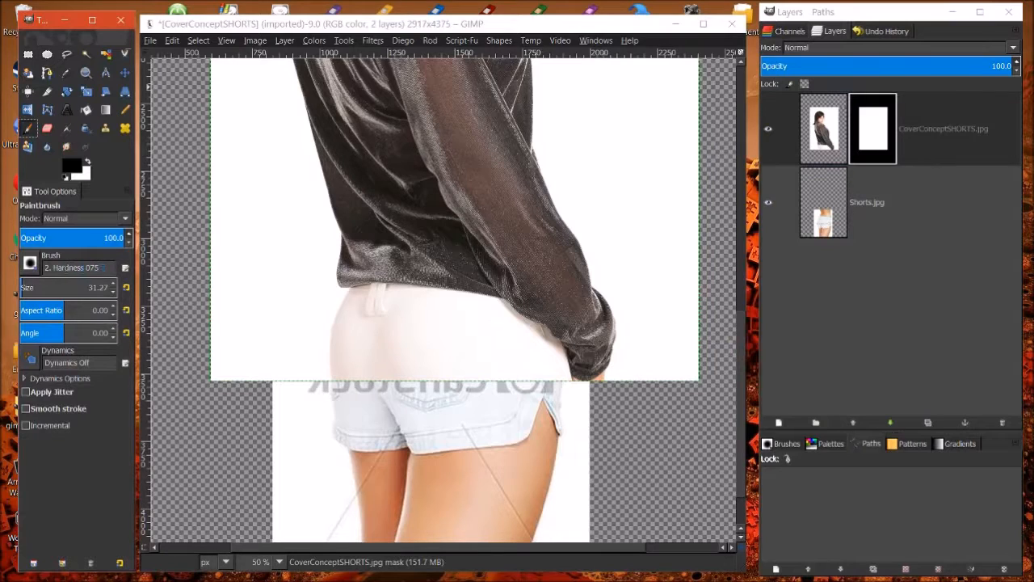
{"action": "left_click", "coordinate": [31, 263]}
{"action": "left_click", "coordinate": [31, 264]}
{"action": "left_click_drag", "start_coordinate": [32, 289], "coordinate": [30, 288]}
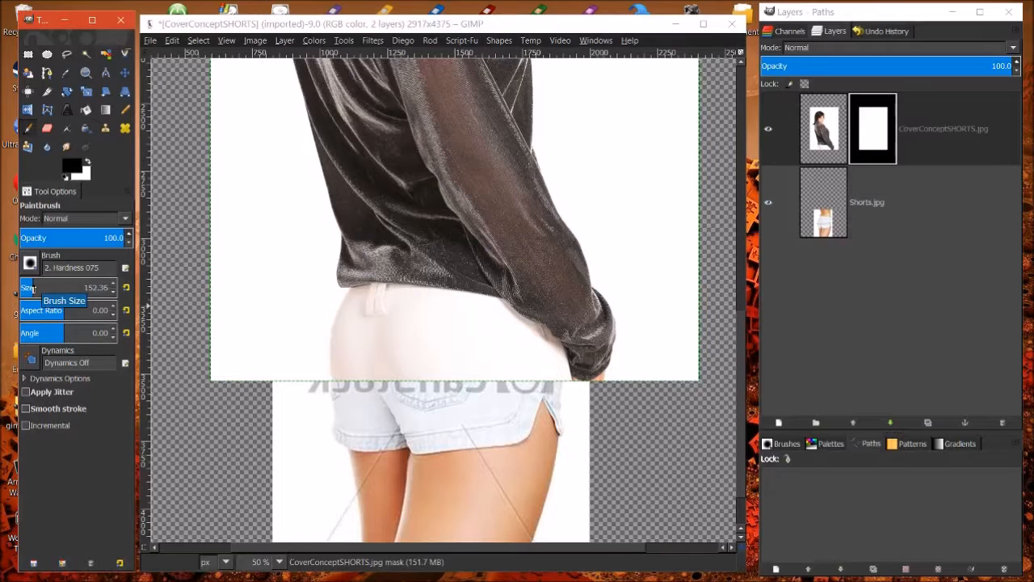
{"action": "left_click", "coordinate": [29, 289]}
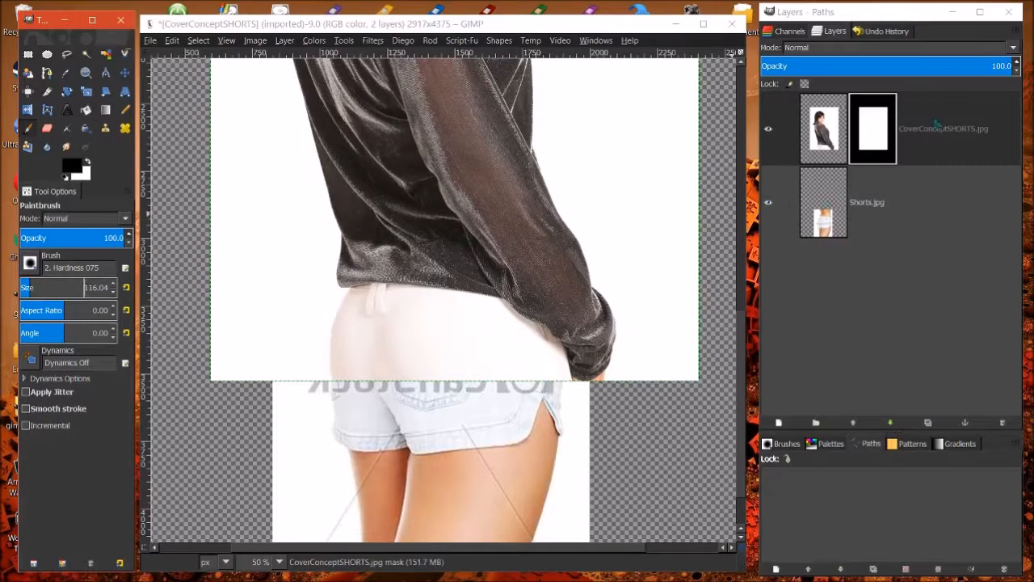
{"action": "left_click", "coordinate": [879, 134]}
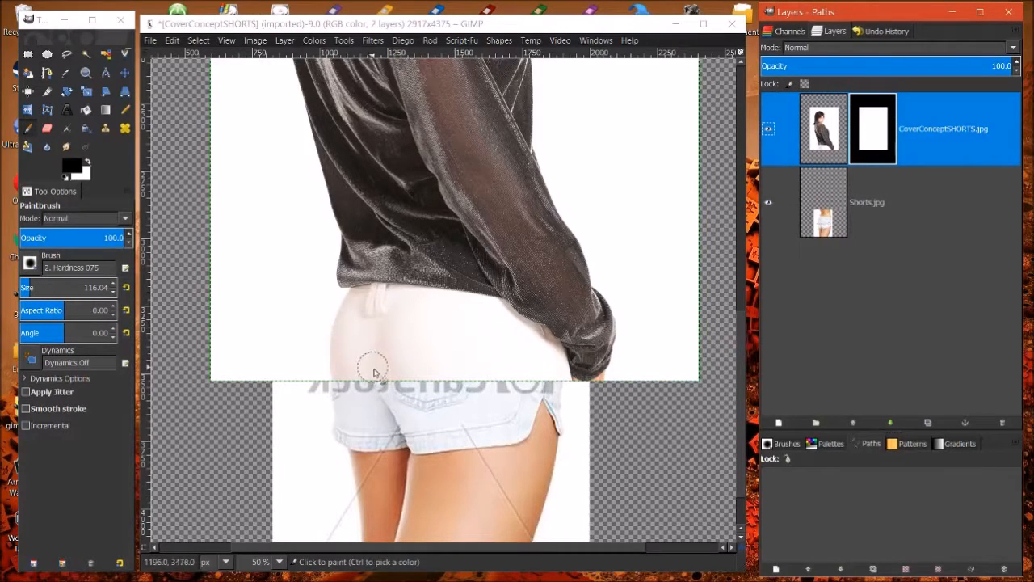
{"action": "mouse_move", "coordinate": [300, 377]}
{"action": "left_mouse_down"}
{"action": "mouse_move", "coordinate": [559, 383]}
{"action": "mouse_move", "coordinate": [550, 355]}
{"action": "mouse_move", "coordinate": [496, 315]}
{"action": "mouse_move", "coordinate": [383, 301]}
{"action": "mouse_move", "coordinate": [338, 312]}
{"action": "mouse_move", "coordinate": [329, 389]}
{"action": "mouse_move", "coordinate": [346, 332]}
{"action": "mouse_move", "coordinate": [405, 315]}
{"action": "mouse_move", "coordinate": [494, 336]}
{"action": "mouse_move", "coordinate": [534, 355]}
{"action": "mouse_move", "coordinate": [551, 380]}
{"action": "mouse_move", "coordinate": [494, 350]}
{"action": "mouse_move", "coordinate": [471, 351]}
{"action": "mouse_move", "coordinate": [463, 368]}
{"action": "mouse_move", "coordinate": [458, 333]}
{"action": "mouse_move", "coordinate": [442, 362]}
{"action": "mouse_move", "coordinate": [443, 337]}
{"action": "mouse_move", "coordinate": [431, 334]}
{"action": "mouse_move", "coordinate": [418, 369]}
{"action": "mouse_move", "coordinate": [422, 330]}
{"action": "mouse_move", "coordinate": [396, 359]}
{"action": "mouse_move", "coordinate": [398, 335]}
{"action": "mouse_move", "coordinate": [373, 375]}
{"action": "mouse_move", "coordinate": [371, 346]}
{"action": "mouse_move", "coordinate": [354, 340]}
{"action": "mouse_move", "coordinate": [346, 378]}
{"action": "mouse_move", "coordinate": [341, 340]}
{"action": "mouse_move", "coordinate": [328, 382]}
{"action": "mouse_move", "coordinate": [333, 331]}
{"action": "mouse_move", "coordinate": [356, 307]}
{"action": "mouse_move", "coordinate": [325, 296]}
{"action": "mouse_move", "coordinate": [319, 275]}
{"action": "mouse_move", "coordinate": [347, 300]}
{"action": "mouse_move", "coordinate": [328, 383]}
{"action": "left_mouse_up"}
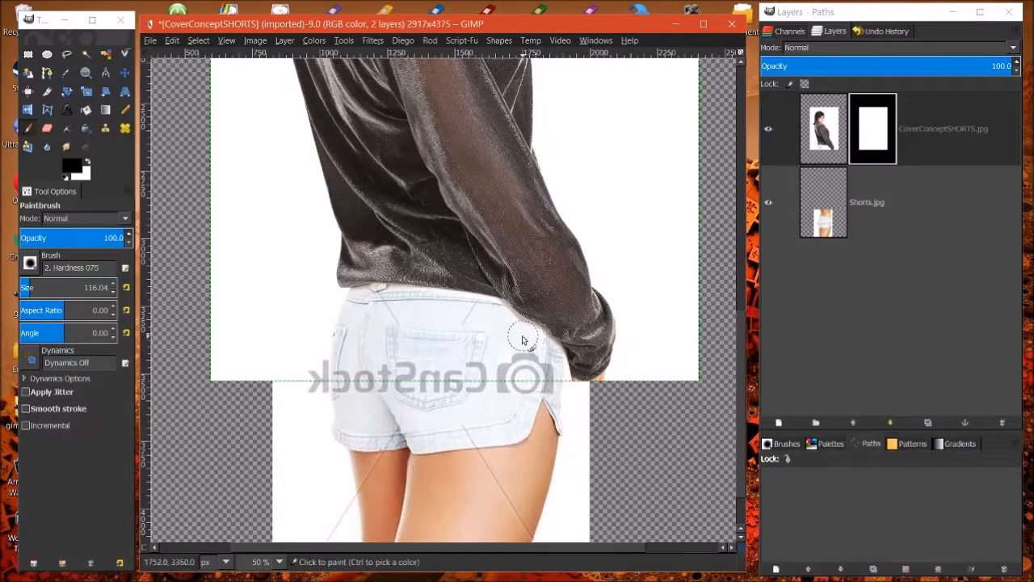
{"action": "left_click_drag", "start_coordinate": [508, 327], "coordinate": [455, 305]}
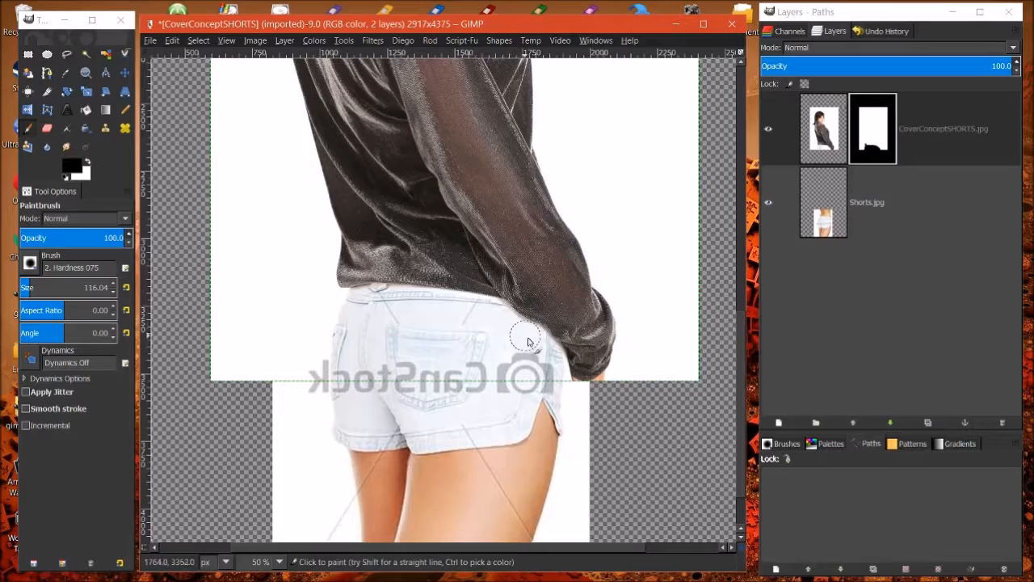
- Hide the Shorts.jpg layer and examine the mask's painted edge along the shirt hem and sleeve at 100% zoom
{"action": "left_click", "coordinate": [267, 562]}
{"action": "left_click", "coordinate": [267, 468]}
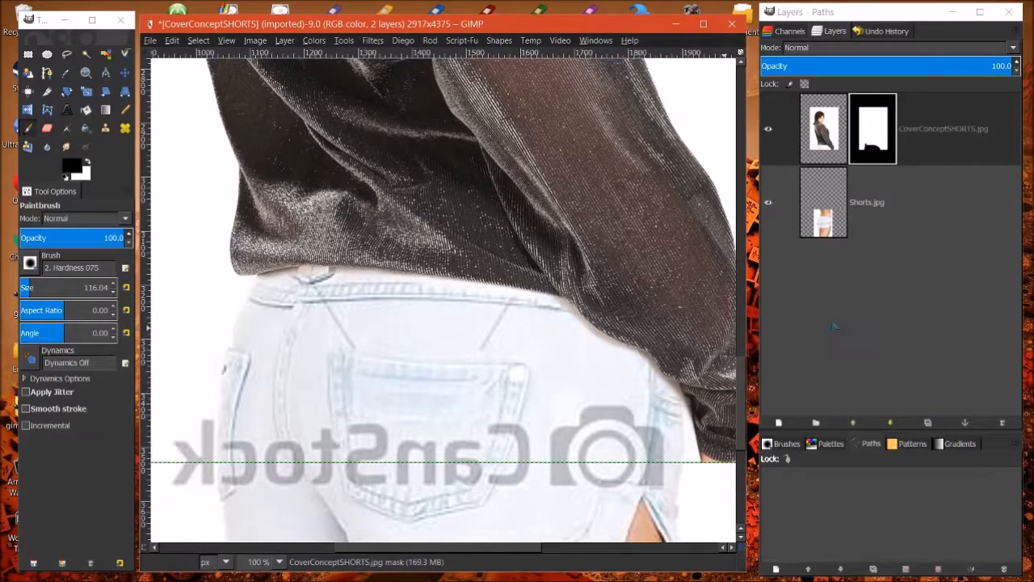
{"action": "left_click", "coordinate": [822, 215]}
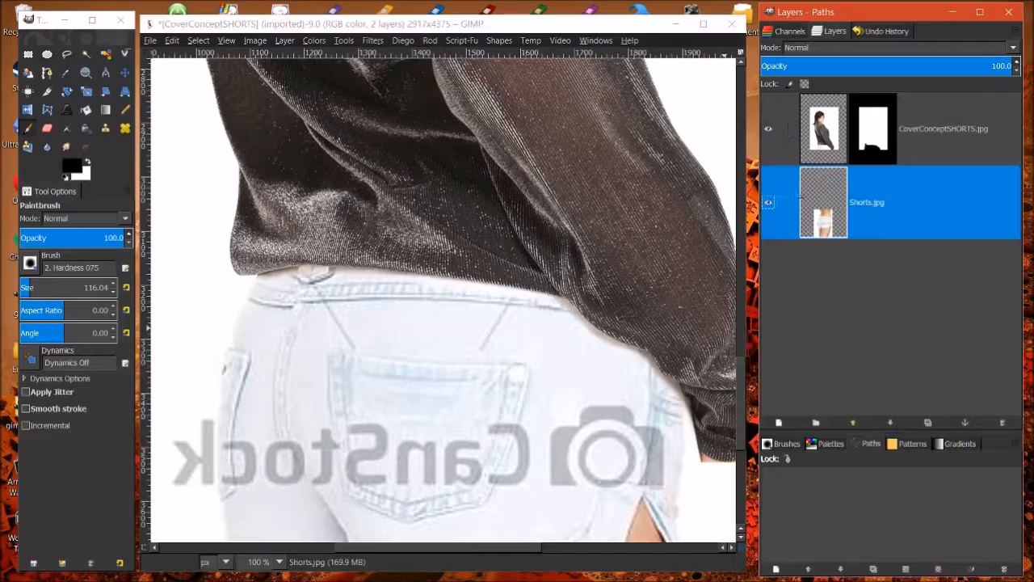
{"action": "left_click", "coordinate": [768, 203]}
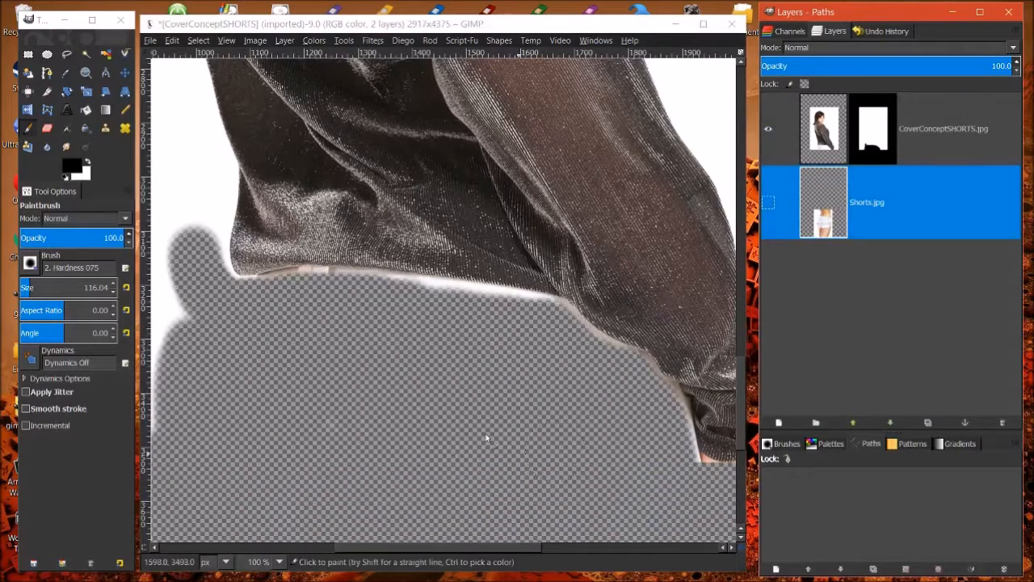
{"action": "left_click_drag", "start_coordinate": [469, 547], "coordinate": [495, 547]}
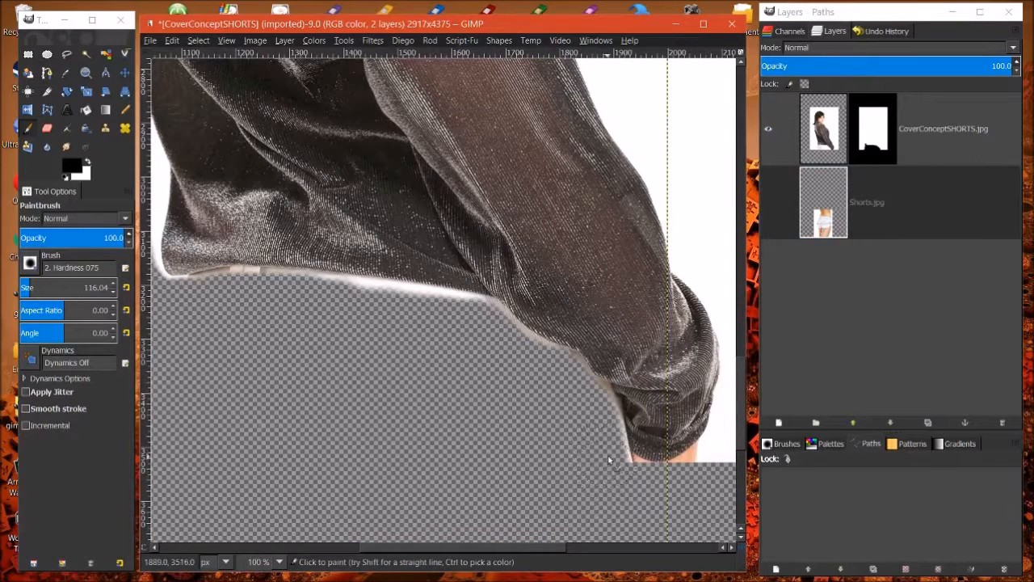
{"action": "left_click", "coordinate": [822, 210]}
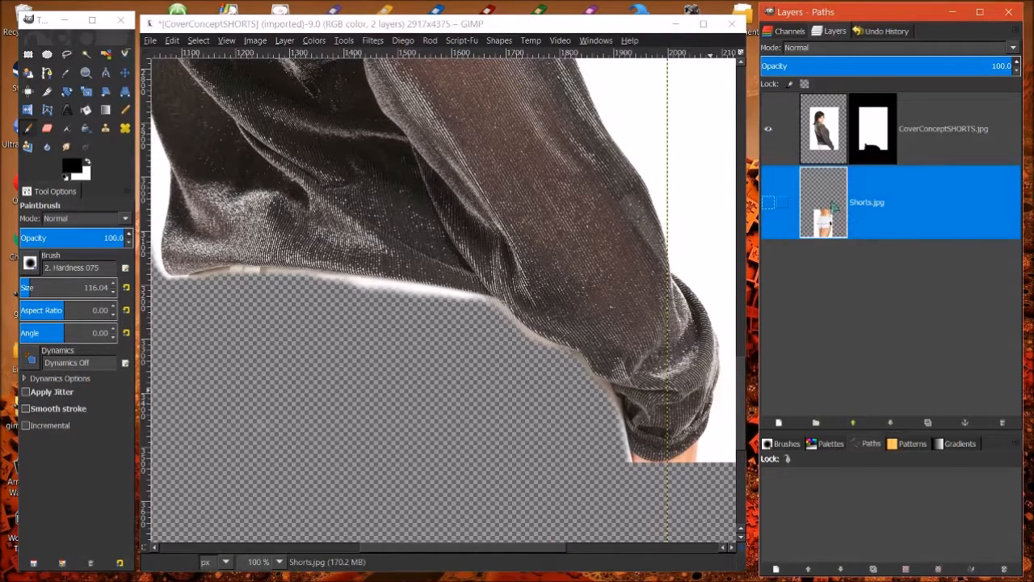
- Undo the last edit and make the CoverConceptSHORTS.jpg layer mask the active paint target
{"action": "left_click", "coordinate": [171, 40]}
{"action": "left_click", "coordinate": [196, 69]}
{"action": "left_click", "coordinate": [863, 132]}
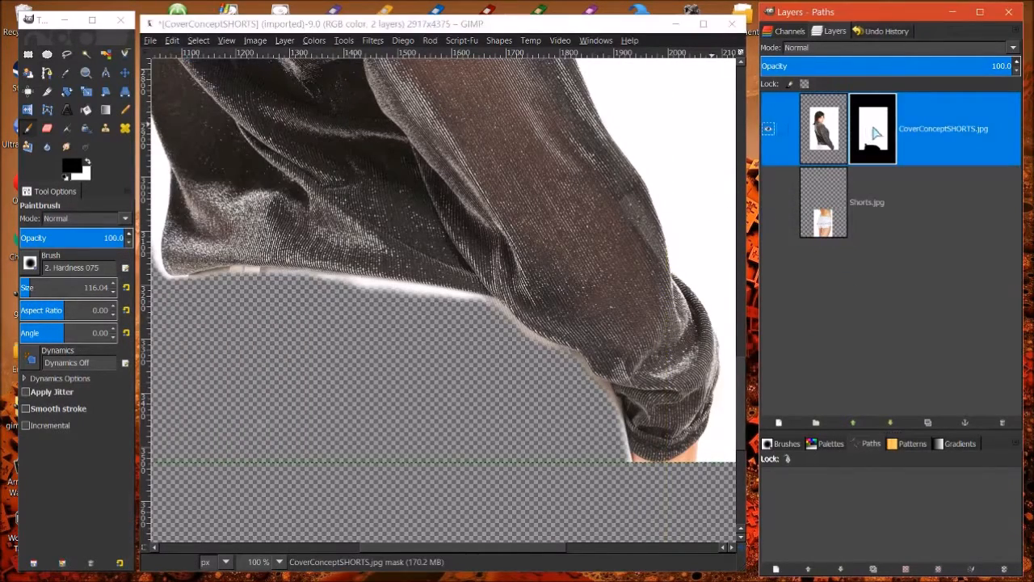
- At 200% zoom, show the Shorts.jpg layer again and reduce the Paintbrush size to 28.93 for the sleeve edge
{"action": "key", "text": "bracketleft"}
{"action": "key", "text": "bracketleft"}
{"action": "key", "text": "bracketleft"}
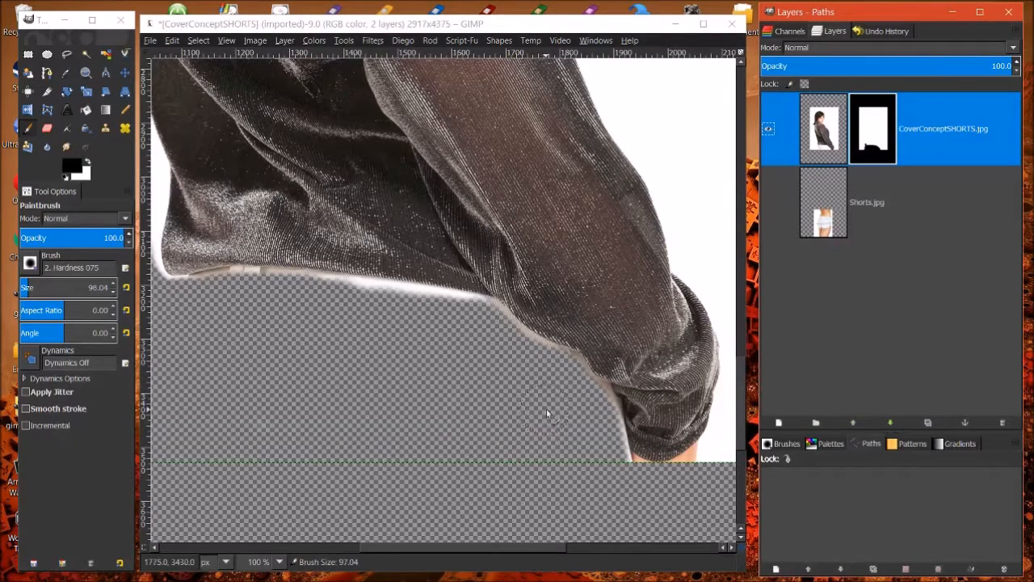
{"action": "left_click", "coordinate": [279, 562]}
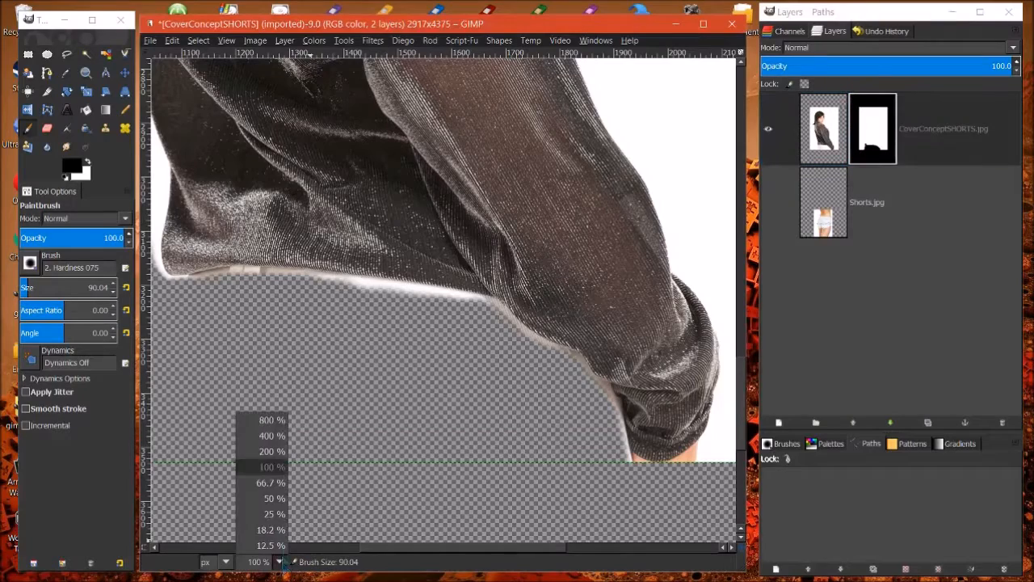
{"action": "left_click", "coordinate": [261, 451]}
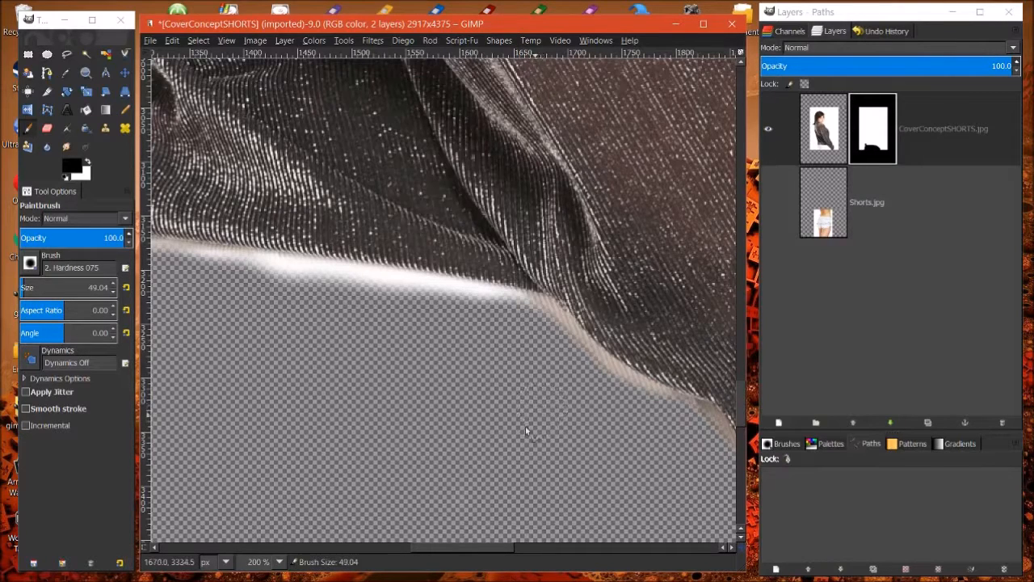
{"action": "mouse_move", "coordinate": [26, 288]}
{"action": "left_mouse_down"}
{"action": "mouse_move", "coordinate": [78, 296]}
{"action": "mouse_move", "coordinate": [34, 290]}
{"action": "left_mouse_up"}
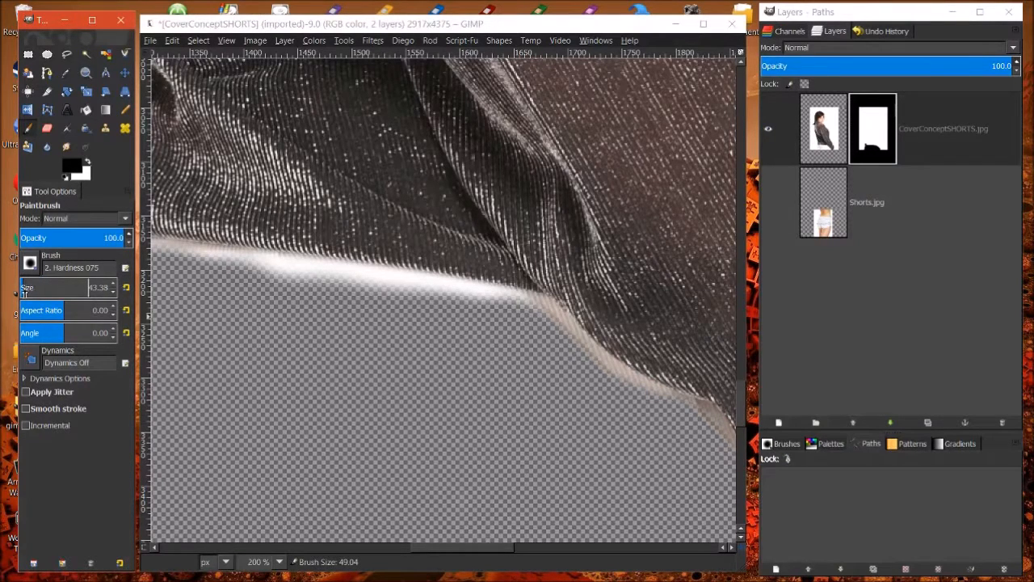
{"action": "left_click_drag", "start_coordinate": [45, 294], "coordinate": [26, 296]}
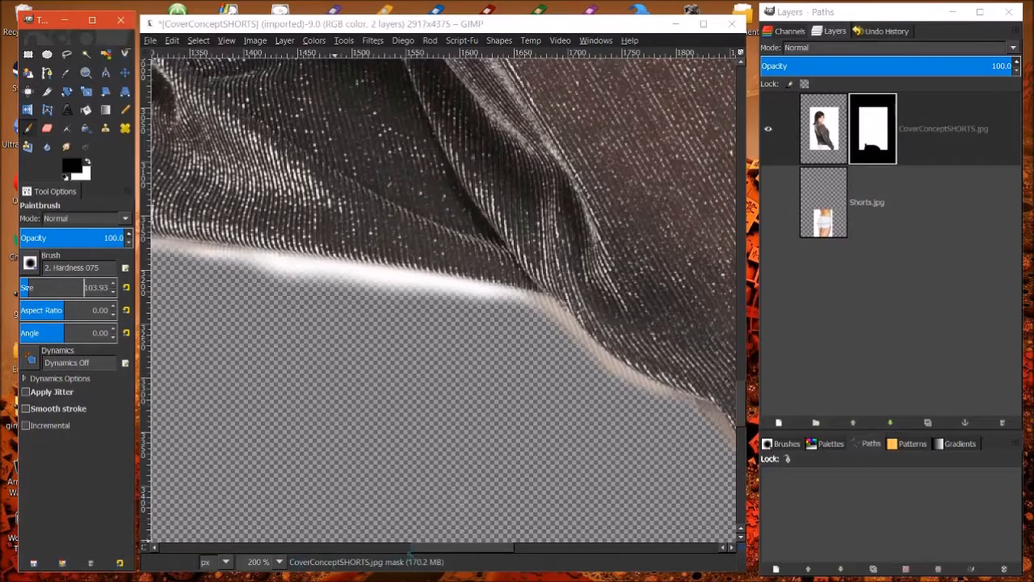
{"action": "scroll", "coordinate": [409, 550], "scroll_direction": "right", "scroll_amount": 5}
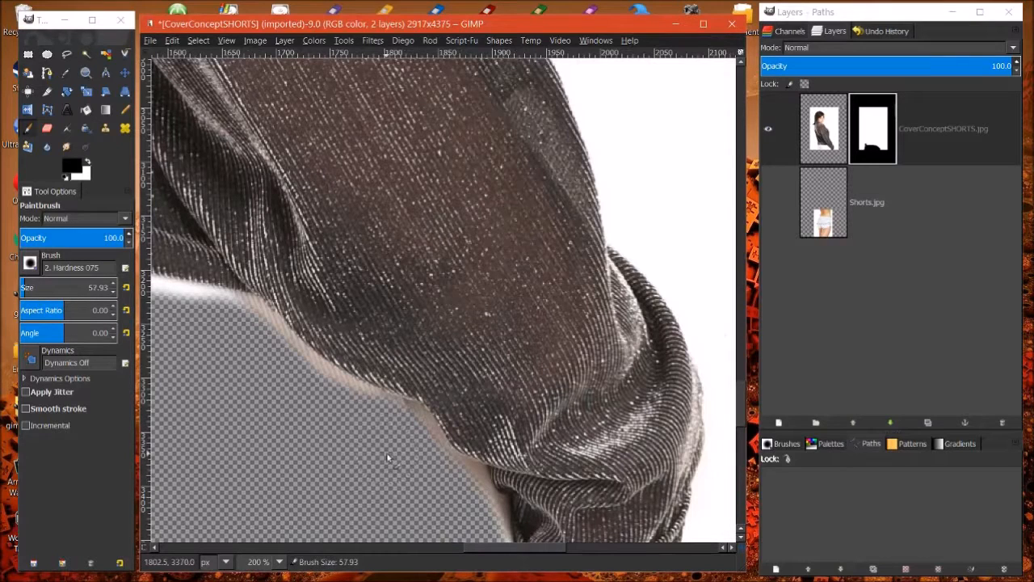
{"action": "left_click", "coordinate": [768, 203]}
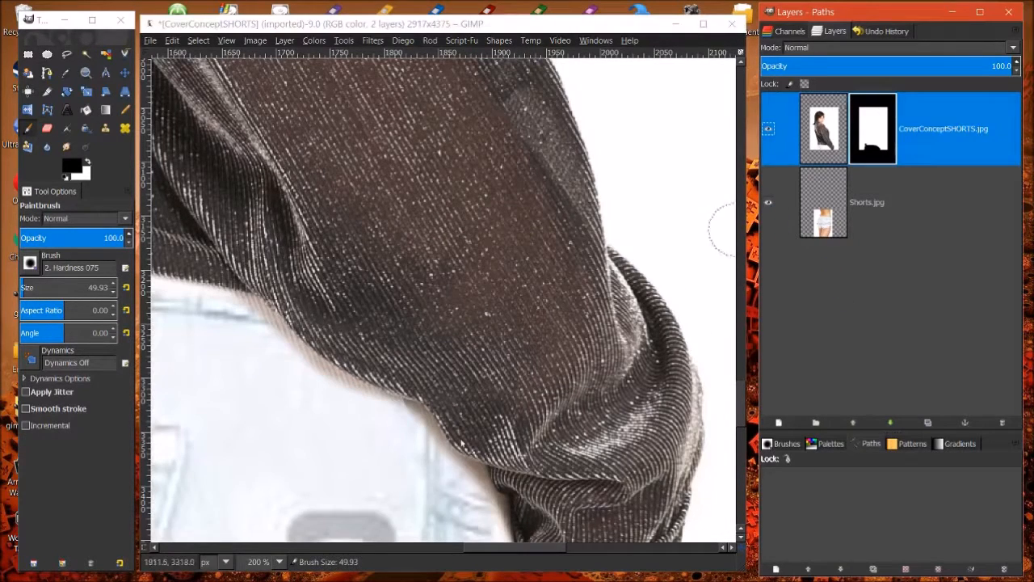
{"action": "key", "text": "bracketleft"}
{"action": "key", "text": "bracketleft"}
{"action": "key", "text": "bracketleft"}
{"action": "key", "text": "bracketleft"}
{"action": "key", "text": "bracketleft"}
{"action": "key", "text": "bracketleft"}
{"action": "key", "text": "bracketleft"}
{"action": "key", "text": "bracketleft"}
{"action": "key", "text": "bracketleft"}
{"action": "key", "text": "bracketleft"}
{"action": "key", "text": "bracketleft"}
{"action": "key", "text": "bracketleft"}
{"action": "key", "text": "bracketleft"}
{"action": "key", "text": "bracketleft"}
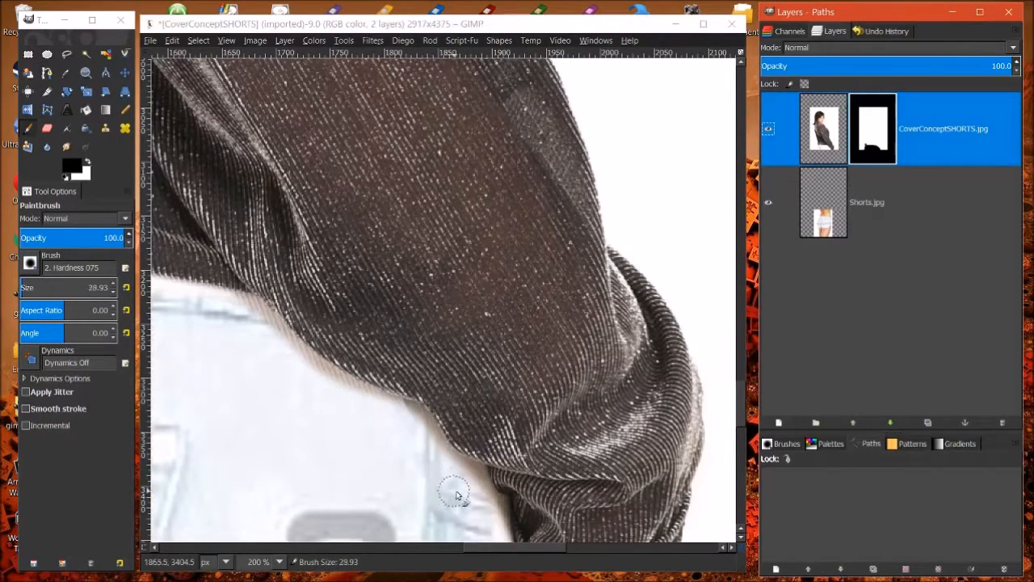
- Paint black on the mask along the sleeve's lower edge up to the shirt hem with the brush at size 25.93, removing the pale fringe
{"action": "left_click_drag", "start_coordinate": [470, 493], "coordinate": [477, 486]}
{"action": "key", "text": "bracketright"}
{"action": "key", "text": "bracketright"}
{"action": "key", "text": "bracketright"}
{"action": "key", "text": "bracketright"}
{"action": "key", "text": "bracketright"}
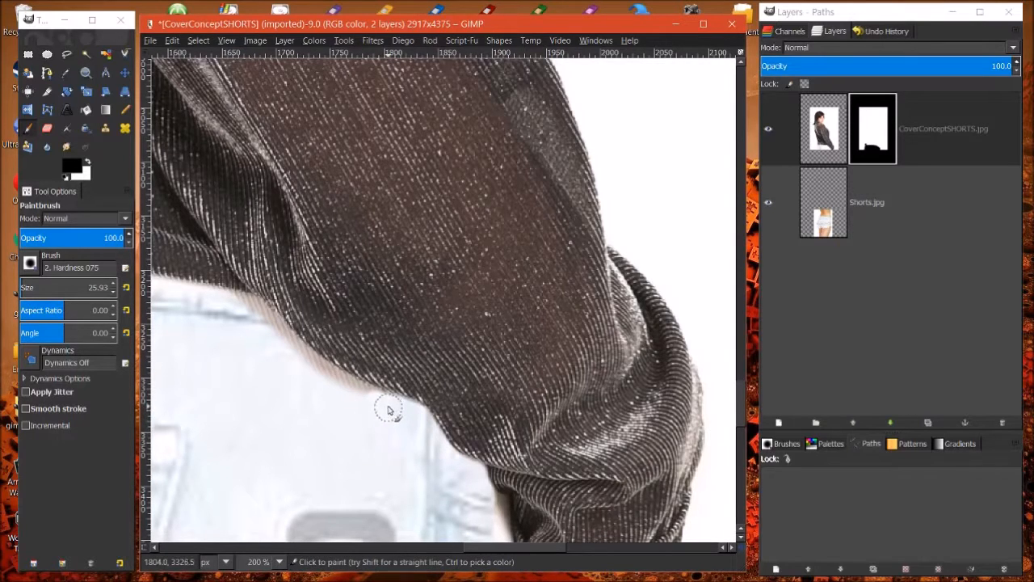
{"action": "left_click", "coordinate": [365, 396]}
{"action": "left_click", "coordinate": [336, 384], "text": "shift"}
{"action": "left_click", "coordinate": [308, 362], "text": "shift"}
{"action": "left_click", "coordinate": [285, 343], "text": "shift"}
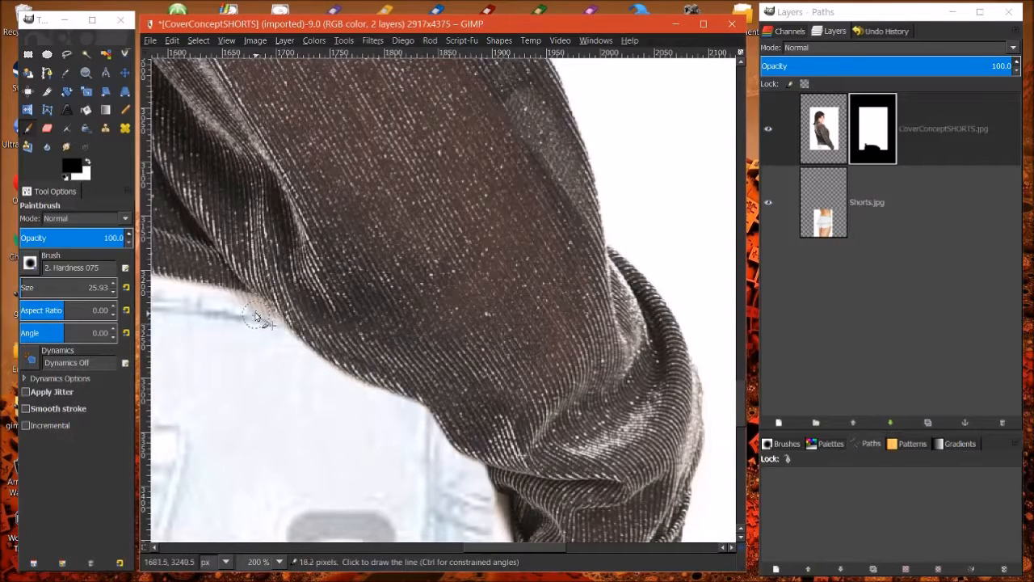
{"action": "left_click", "coordinate": [216, 298], "text": "shift"}
{"action": "left_click", "coordinate": [248, 306], "text": "shift"}
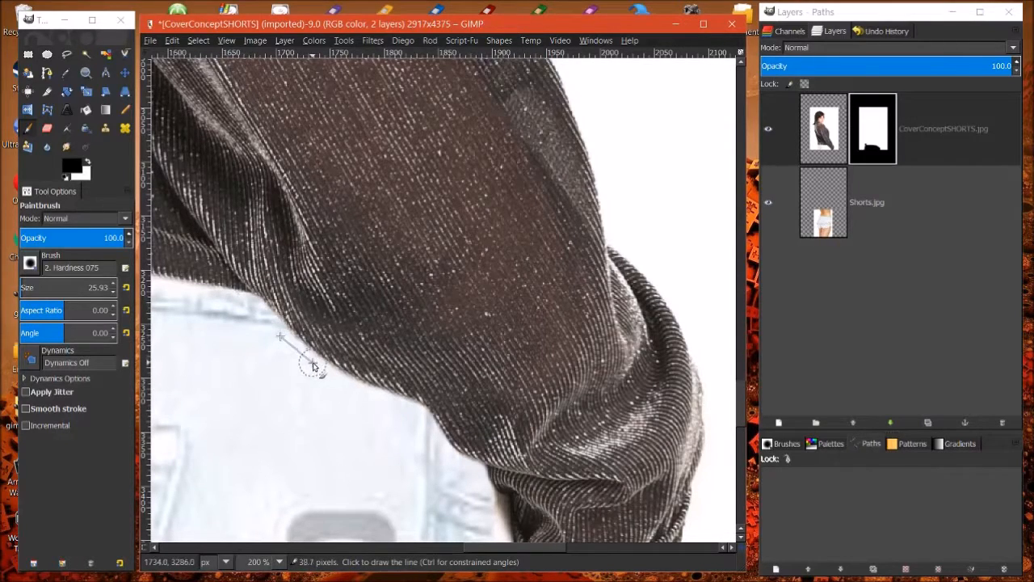
- Refine the mask with connected straight black strokes from the middle of the sleeve's lower edge down to the rolled cuff
{"action": "left_click", "coordinate": [360, 394], "text": "shift"}
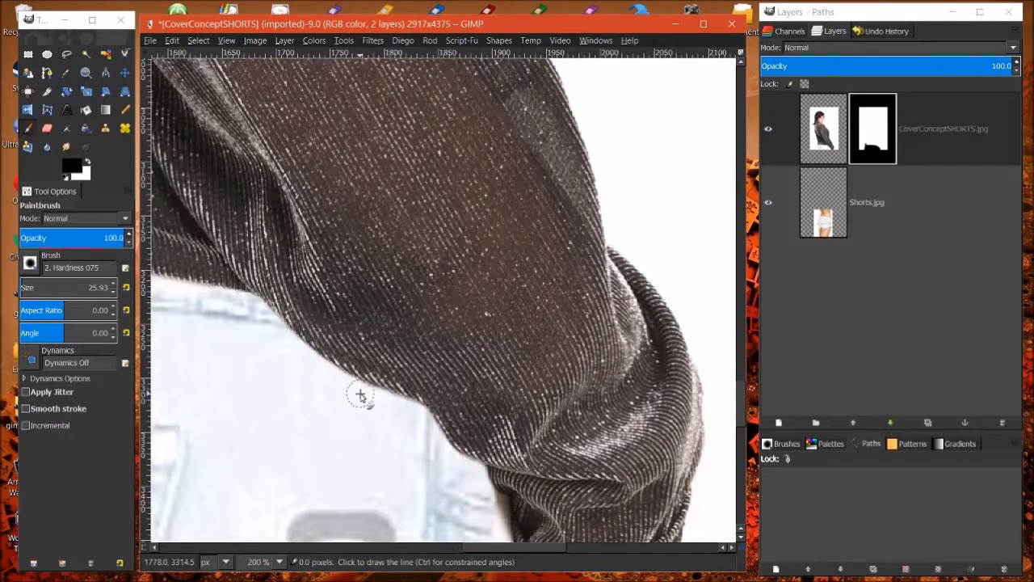
{"action": "left_click", "coordinate": [416, 415], "text": "shift"}
{"action": "left_click", "coordinate": [439, 446], "text": "shift"}
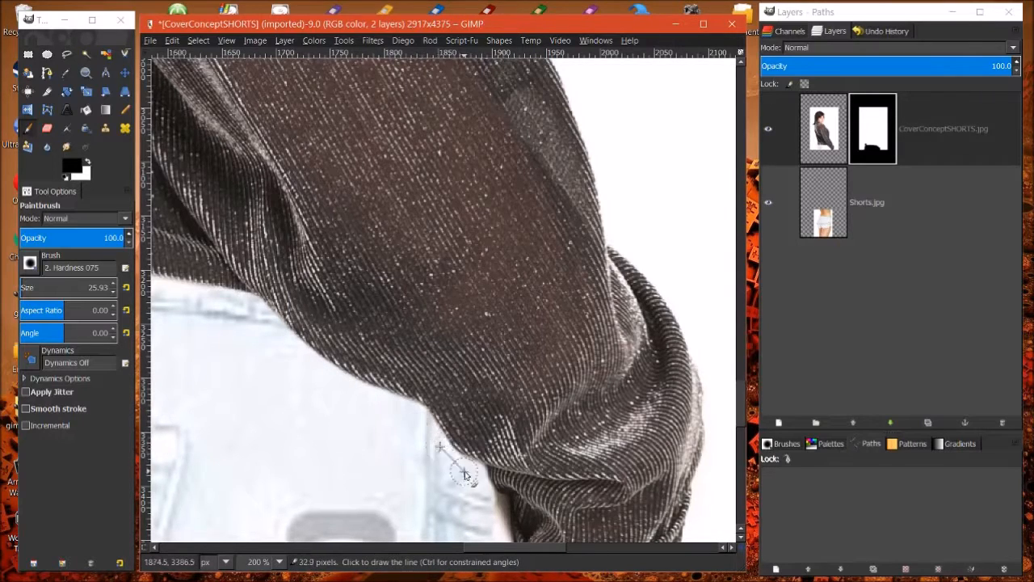
{"action": "left_click", "coordinate": [462, 470], "text": "shift"}
{"action": "left_click", "coordinate": [475, 476], "text": "shift"}
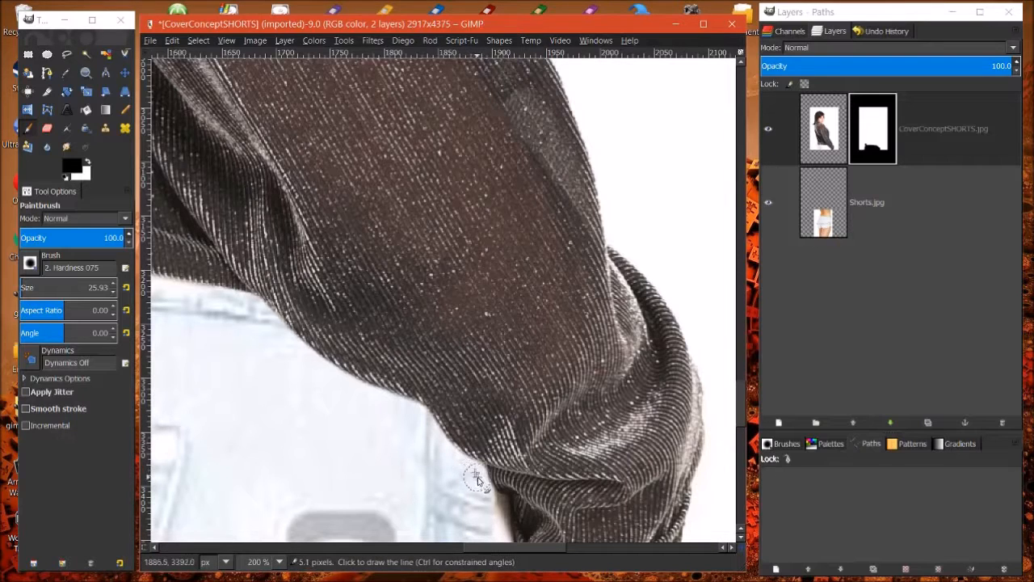
{"action": "left_click", "coordinate": [501, 505], "text": "shift"}
{"action": "left_click", "coordinate": [502, 536], "text": "shift"}
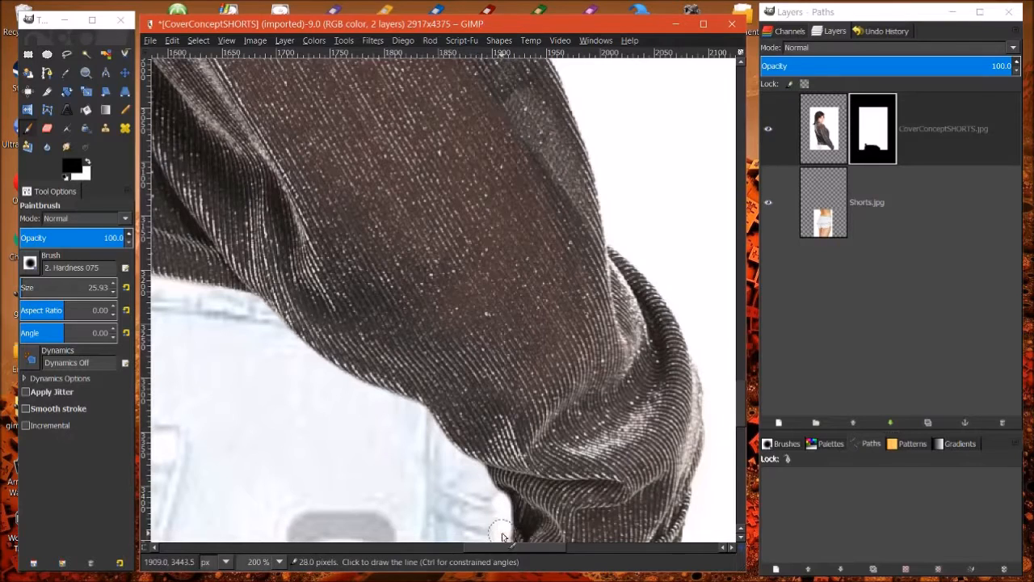
{"action": "left_click_drag", "start_coordinate": [740, 408], "coordinate": [741, 426]}
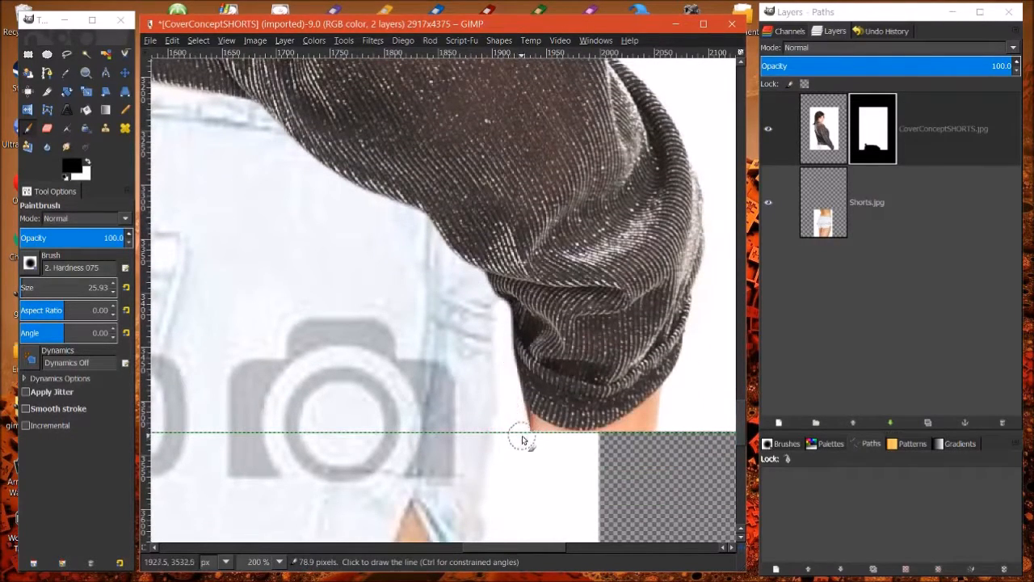
{"action": "left_click", "coordinate": [499, 338], "text": "shift"}
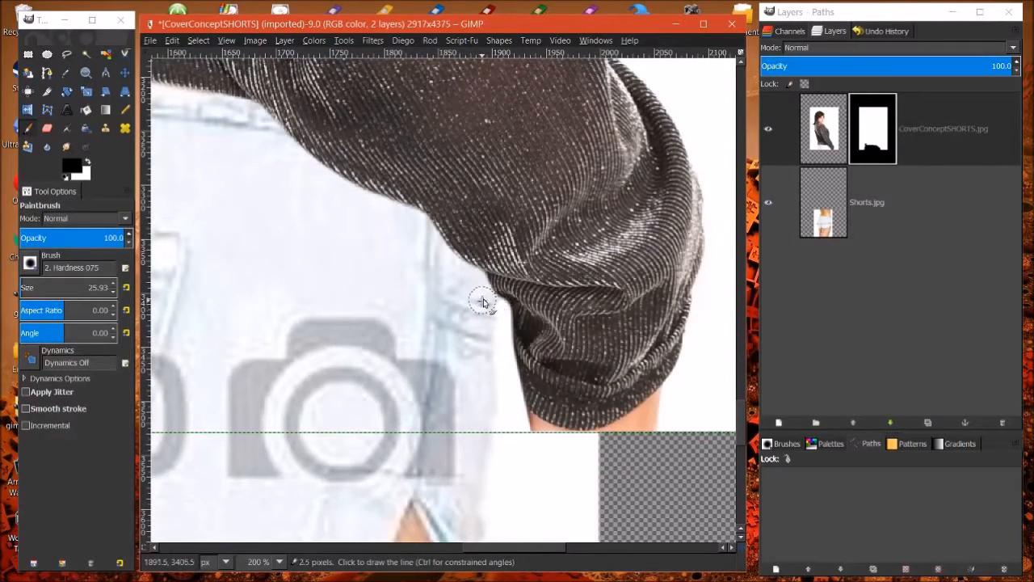
- Paint connected straight black strokes on the mask under the shirt hem, from the sleeve to the belt loop, to reveal the shorts' waistband
{"action": "scroll", "coordinate": [473, 534], "scroll_direction": "left", "scroll_amount": 8}
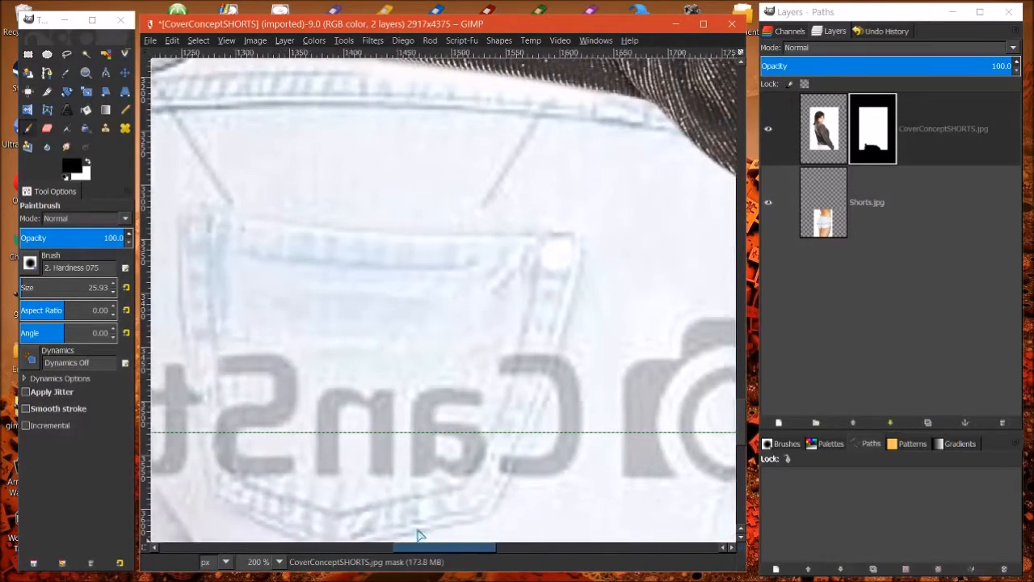
{"action": "scroll", "coordinate": [602, 366], "scroll_direction": "up", "scroll_amount": 8}
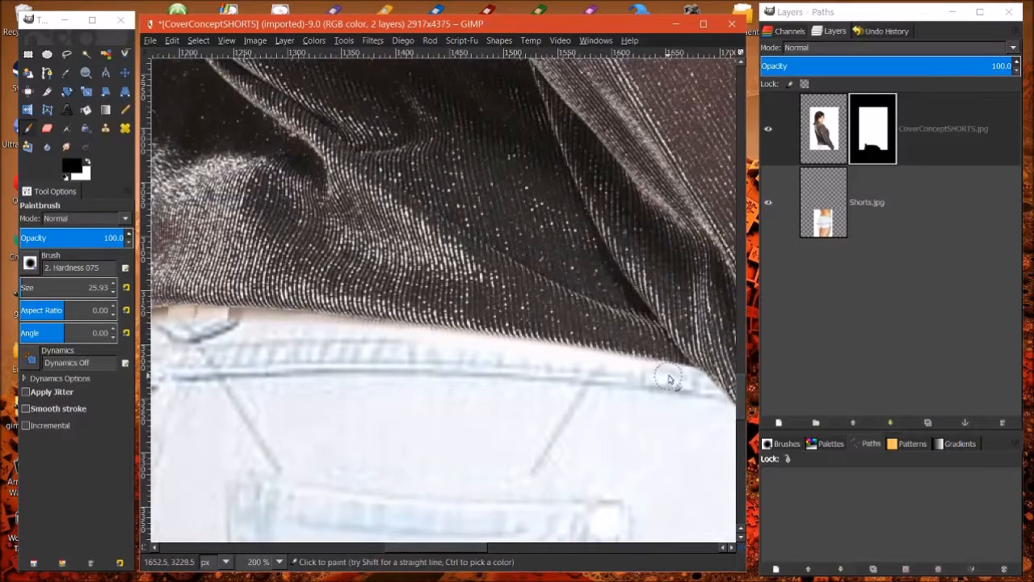
{"action": "left_click", "coordinate": [668, 375]}
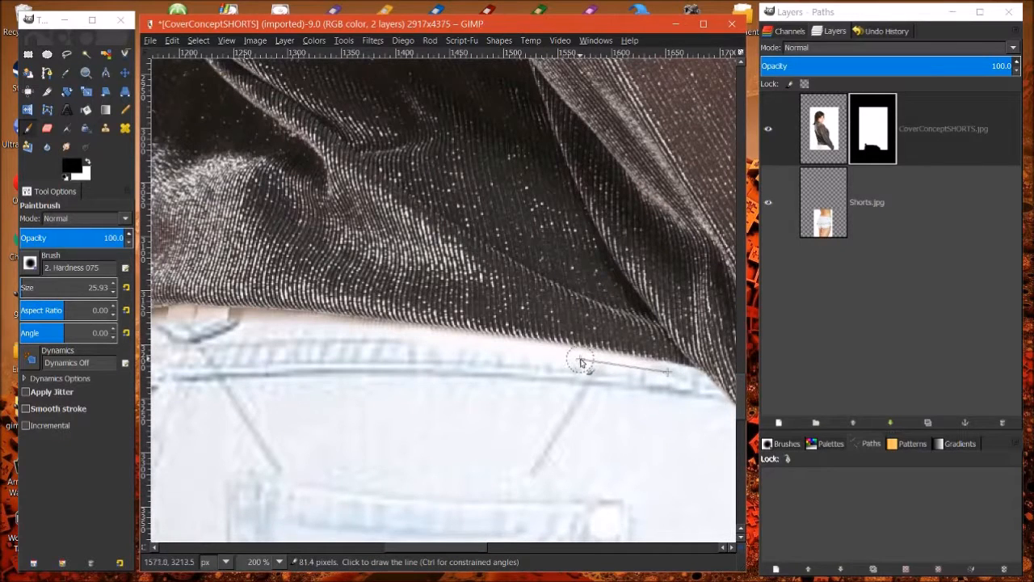
{"action": "left_click", "coordinate": [521, 349], "text": "shift"}
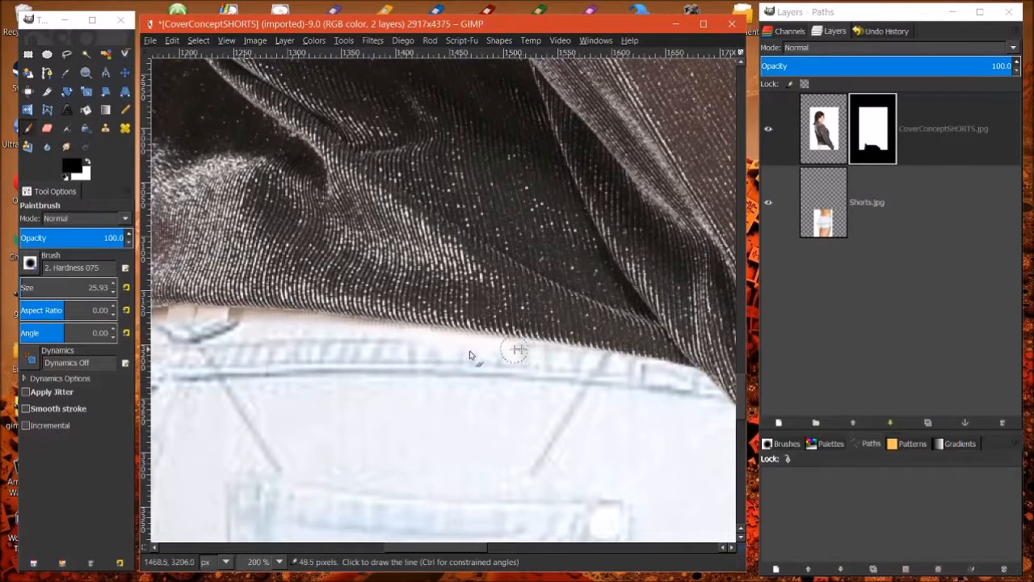
{"action": "left_click", "coordinate": [430, 336], "text": "shift"}
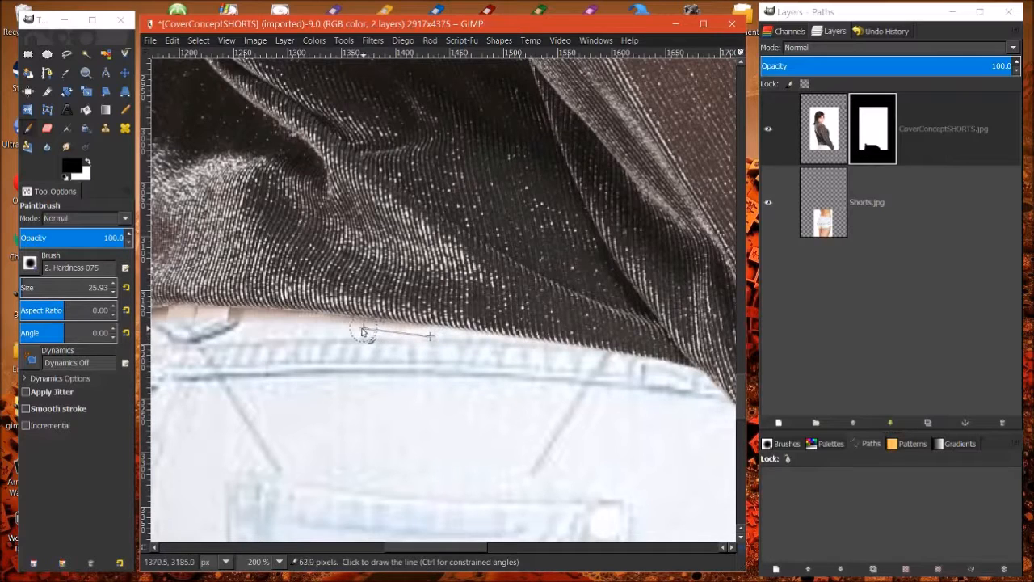
{"action": "left_click", "coordinate": [305, 322], "text": "shift"}
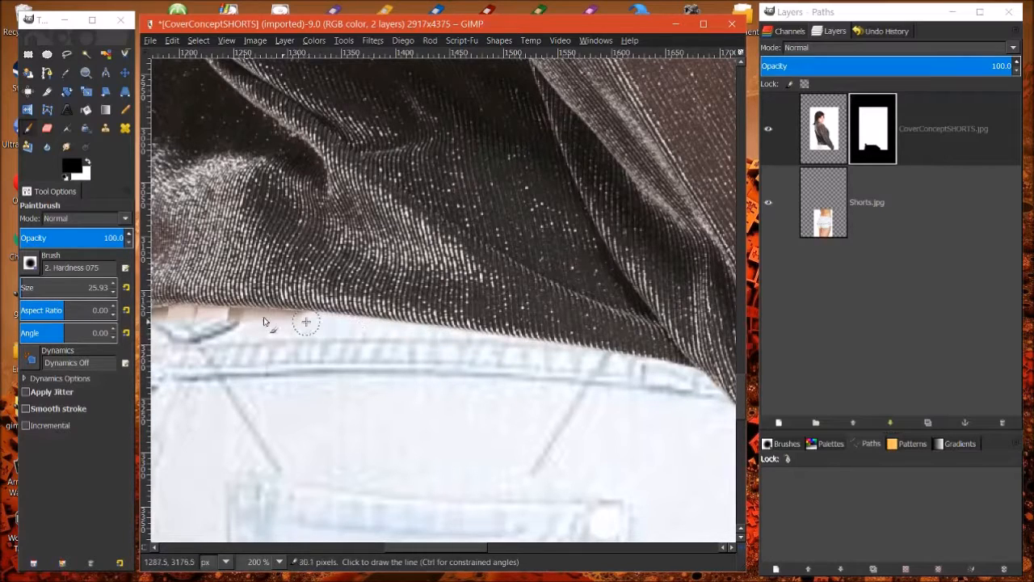
{"action": "left_click", "coordinate": [256, 317], "text": "shift"}
{"action": "left_click", "coordinate": [208, 321], "text": "shift"}
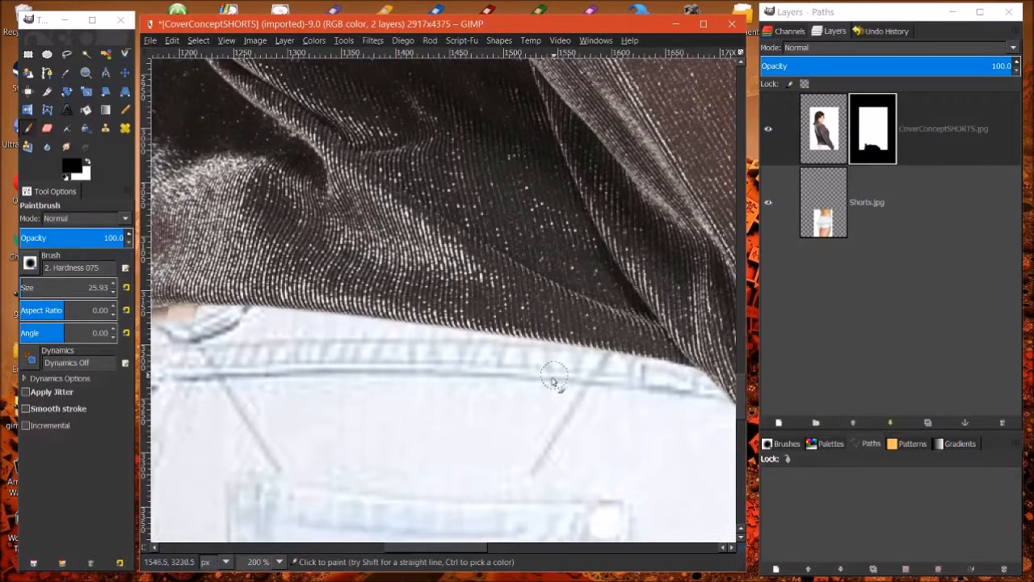
- Continue the straight black mask strokes from the belt loop along the hem and around the shirt's front corner
{"action": "left_click_drag", "start_coordinate": [421, 548], "coordinate": [353, 547]}
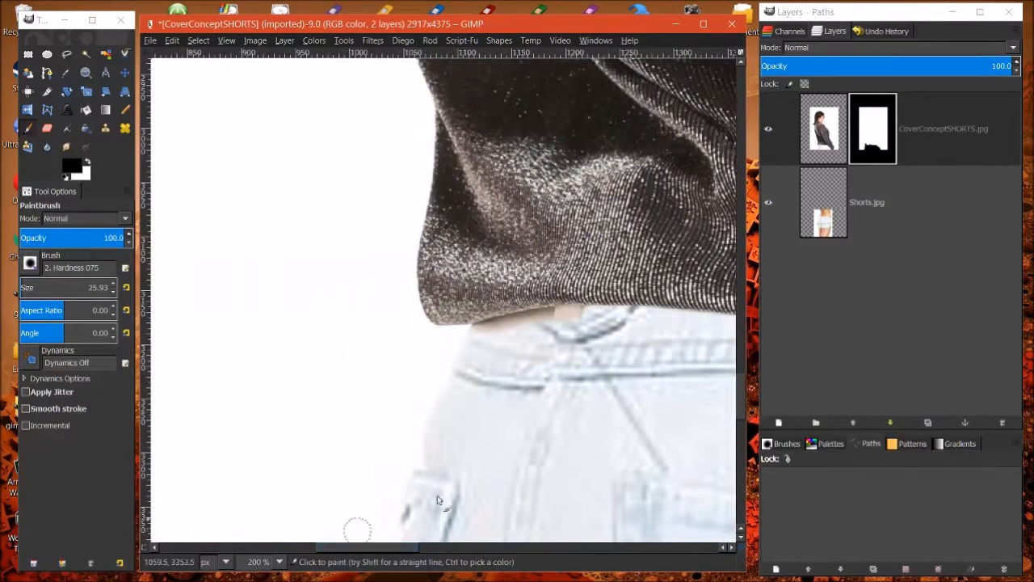
{"action": "left_click", "coordinate": [548, 319], "text": "shift"}
{"action": "left_click", "coordinate": [518, 325], "text": "shift"}
{"action": "left_click", "coordinate": [492, 330], "text": "shift"}
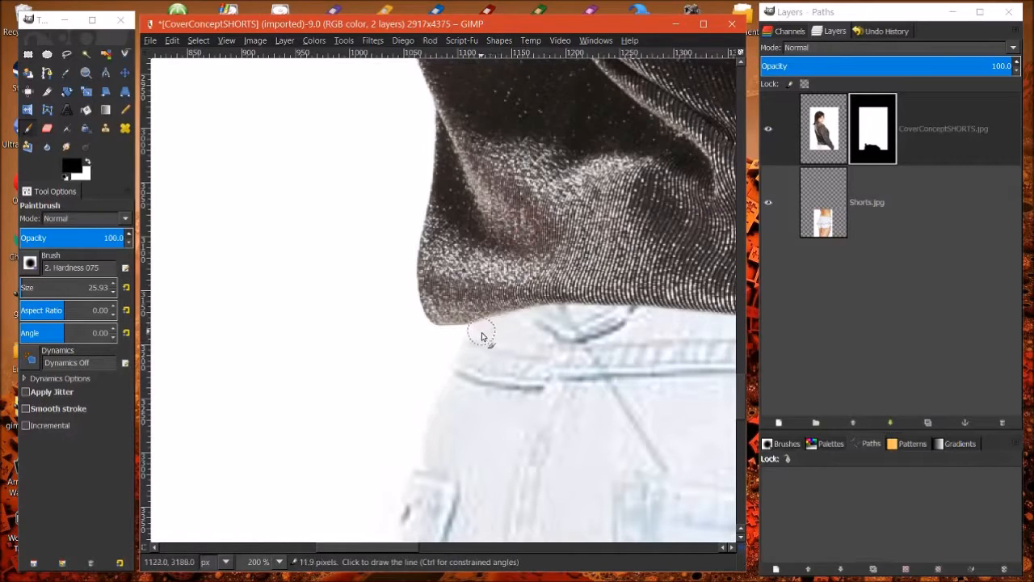
{"action": "left_click", "coordinate": [462, 336], "text": "shift"}
{"action": "left_click", "coordinate": [438, 335], "text": "shift"}
{"action": "left_click", "coordinate": [430, 332], "text": "shift"}
{"action": "left_click", "coordinate": [423, 325], "text": "shift"}
{"action": "left_click", "coordinate": [413, 315], "text": "shift"}
{"action": "left_click", "coordinate": [408, 307], "text": "shift"}
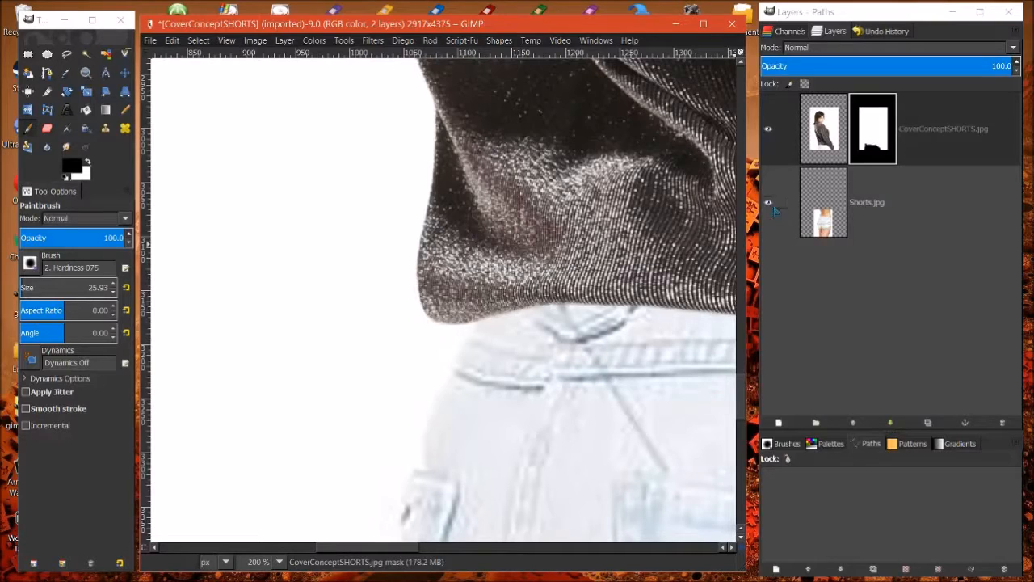
- Hide the Shorts.jpg layer and reselect the CoverConceptSHORTS.jpg mask for further painting below the shirt's front corner
{"action": "left_click", "coordinate": [843, 214]}
{"action": "left_click", "coordinate": [769, 202]}
{"action": "left_click", "coordinate": [886, 143]}
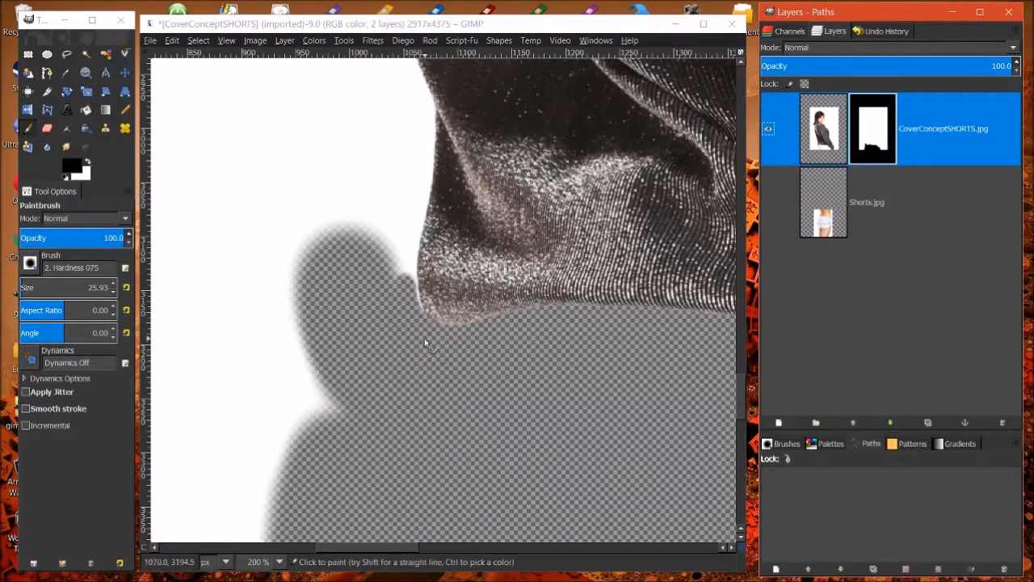
{"action": "left_click", "coordinate": [455, 350]}
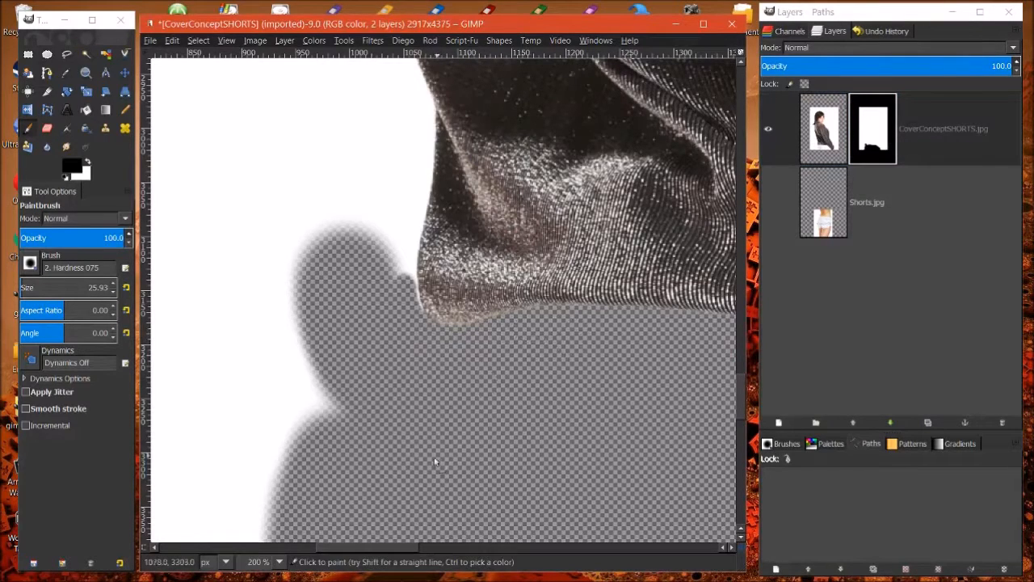
- Paint connected straight black strokes on the mask just below the shirt hem, from beside the sleeve back towards the hem's far corner
{"action": "left_click_drag", "start_coordinate": [393, 547], "coordinate": [466, 552]}
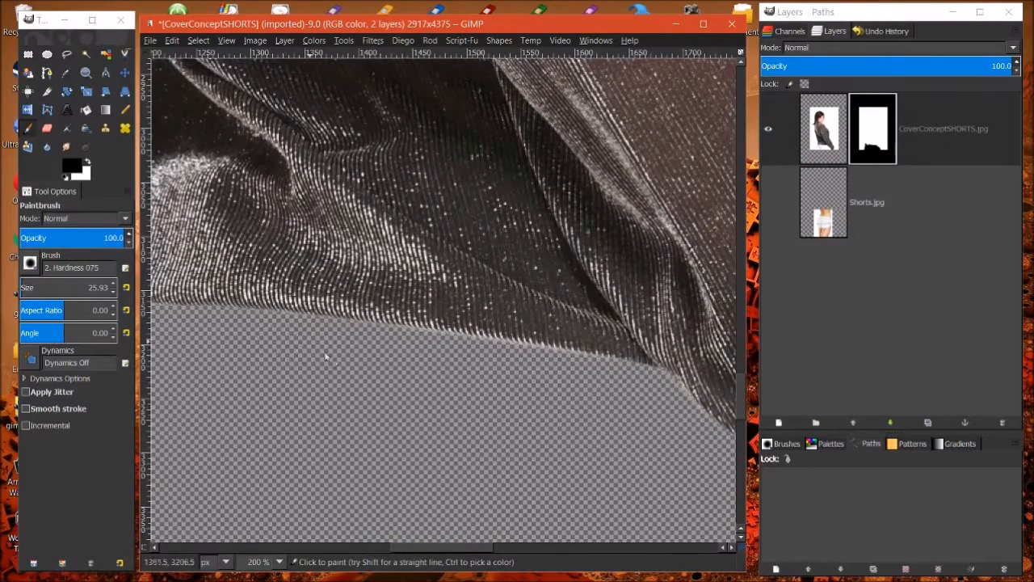
{"action": "left_click", "coordinate": [618, 374]}
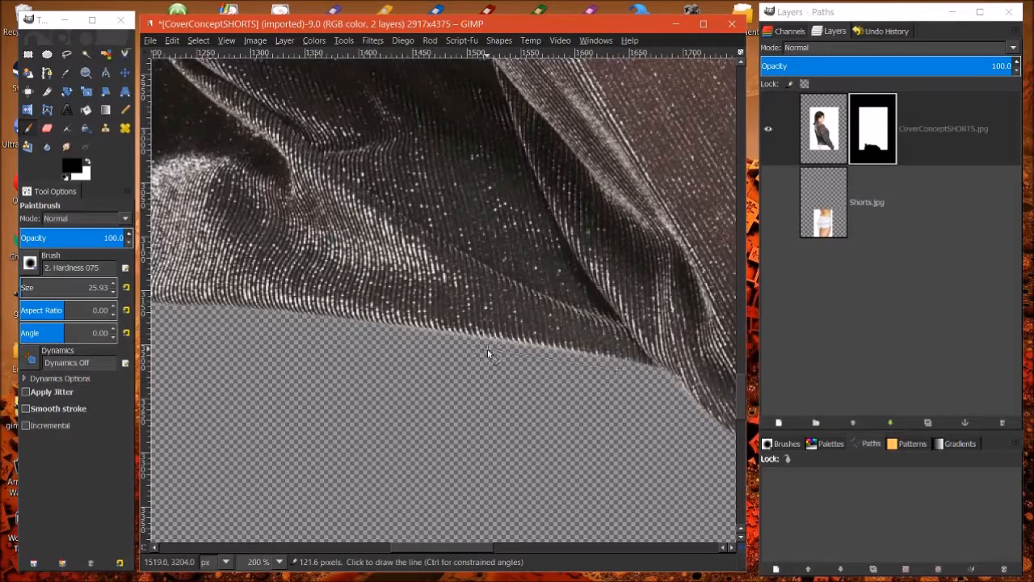
{"action": "left_click", "coordinate": [486, 349], "text": "shift"}
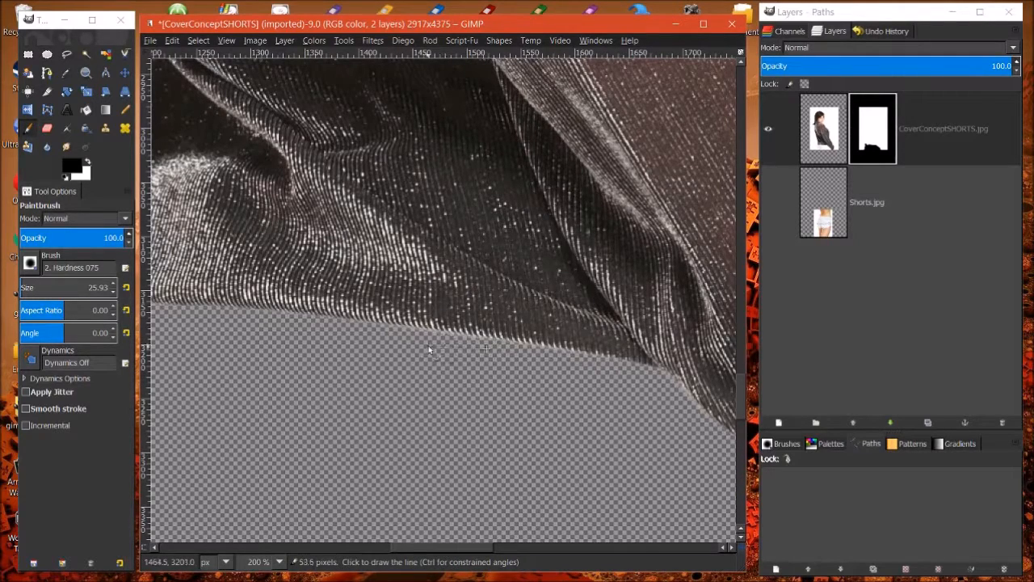
{"action": "left_click", "coordinate": [359, 334], "text": "shift"}
{"action": "left_click", "coordinate": [241, 320], "text": "shift"}
{"action": "left_click", "coordinate": [170, 316], "text": "shift"}
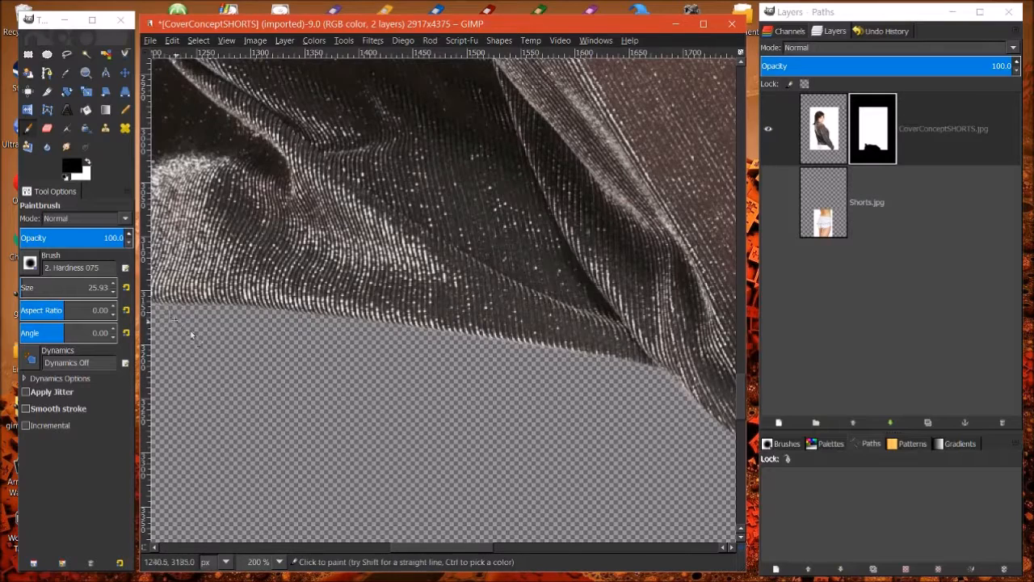
- Add a 2917 × 4375 px transparent layer named BG directly above the Shorts.jpg layer
{"action": "left_click_drag", "start_coordinate": [442, 551], "coordinate": [478, 554]}
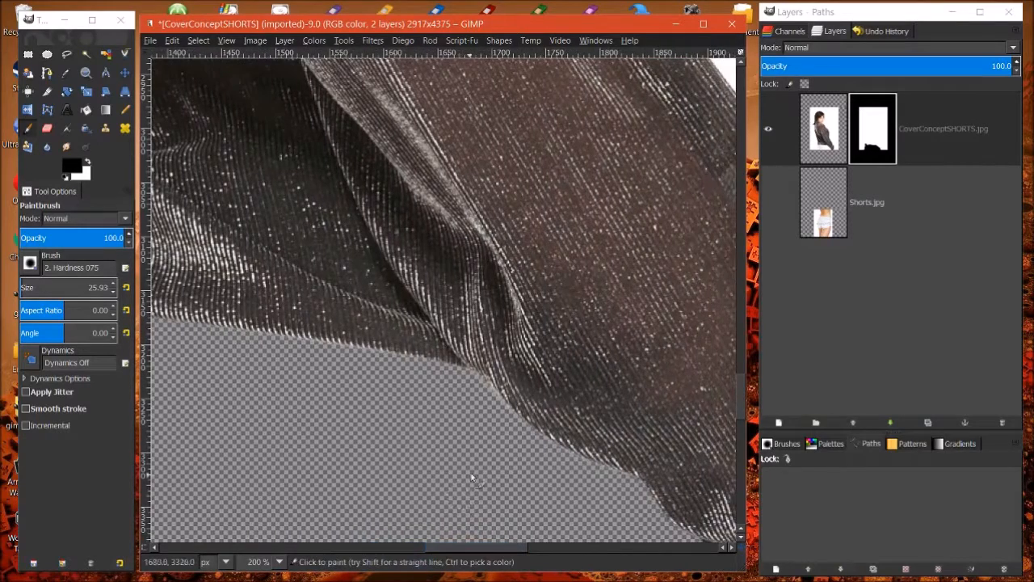
{"action": "right_click", "coordinate": [845, 214]}
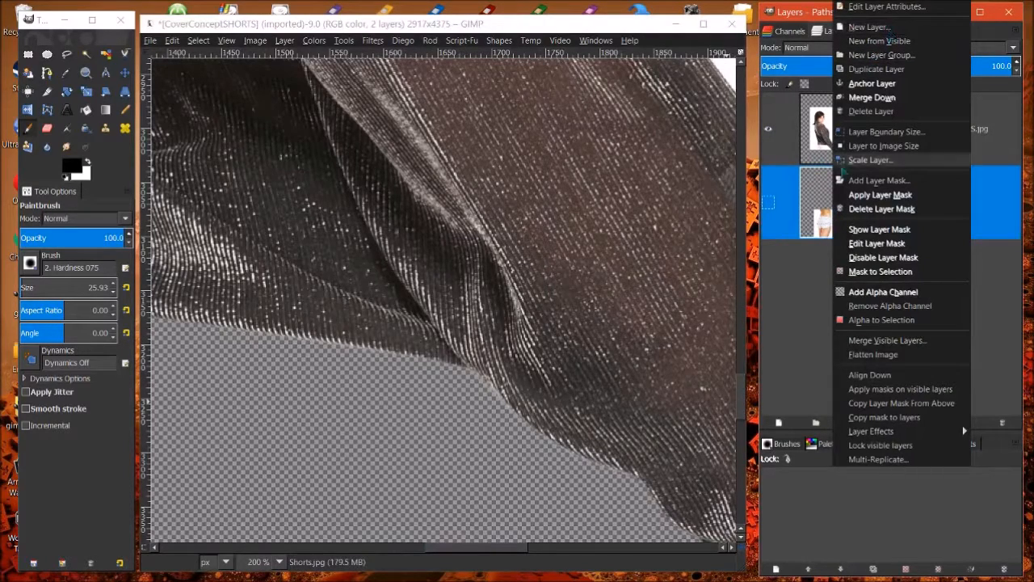
{"action": "right_click", "coordinate": [819, 211]}
{"action": "right_click", "coordinate": [819, 212]}
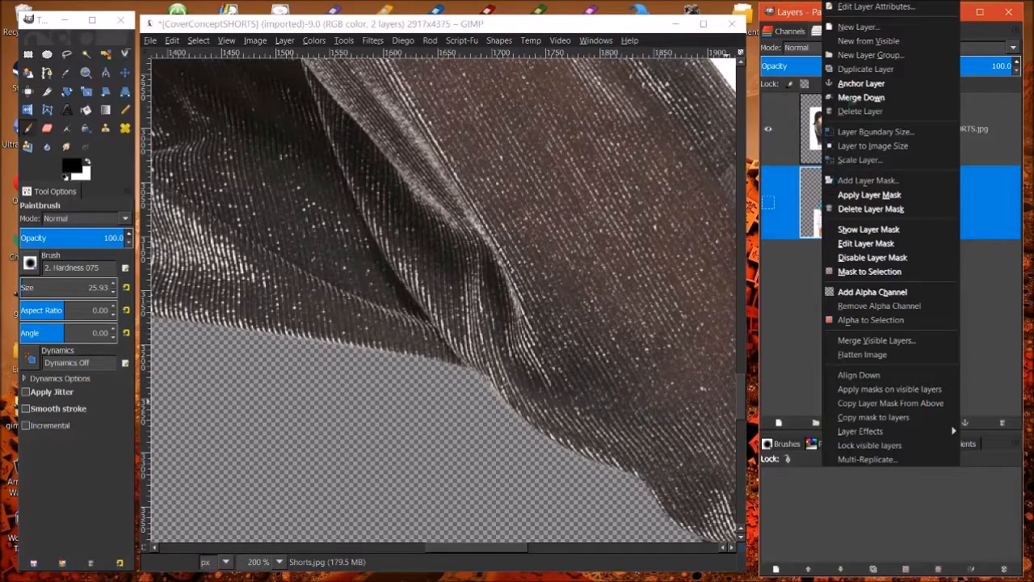
{"action": "left_click", "coordinate": [858, 27]}
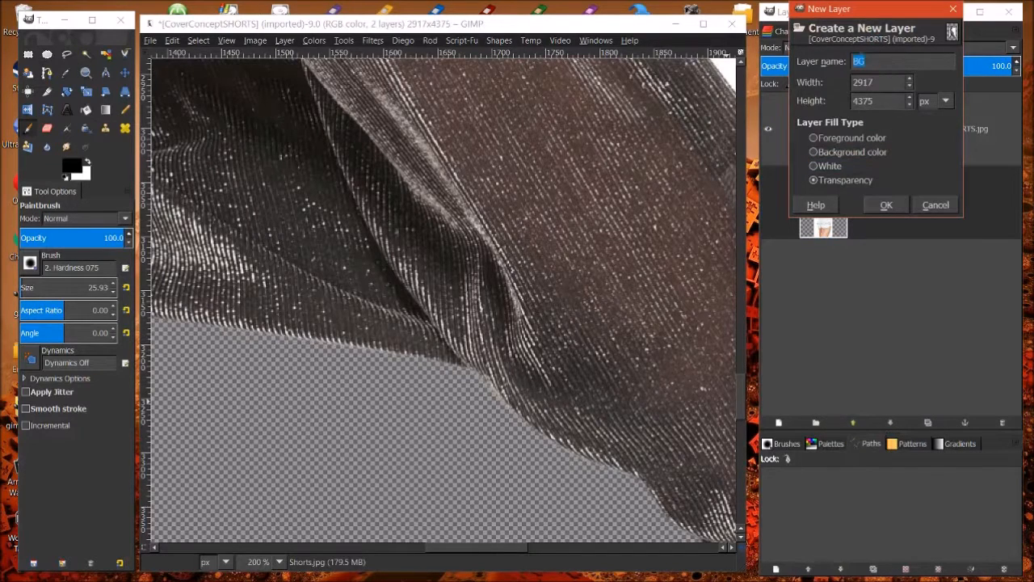
{"action": "left_click", "coordinate": [882, 205]}
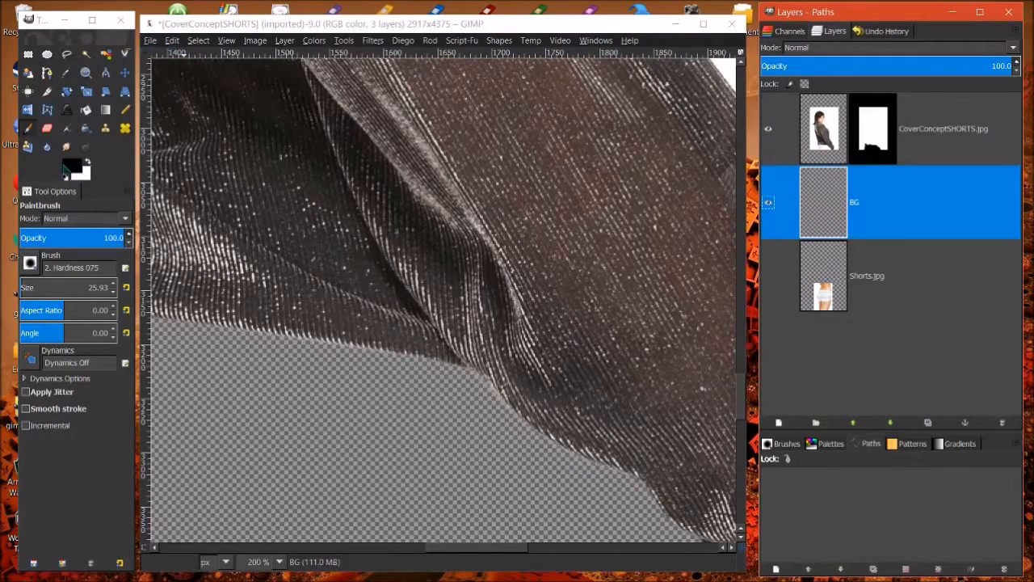
{"action": "left_click", "coordinate": [71, 170]}
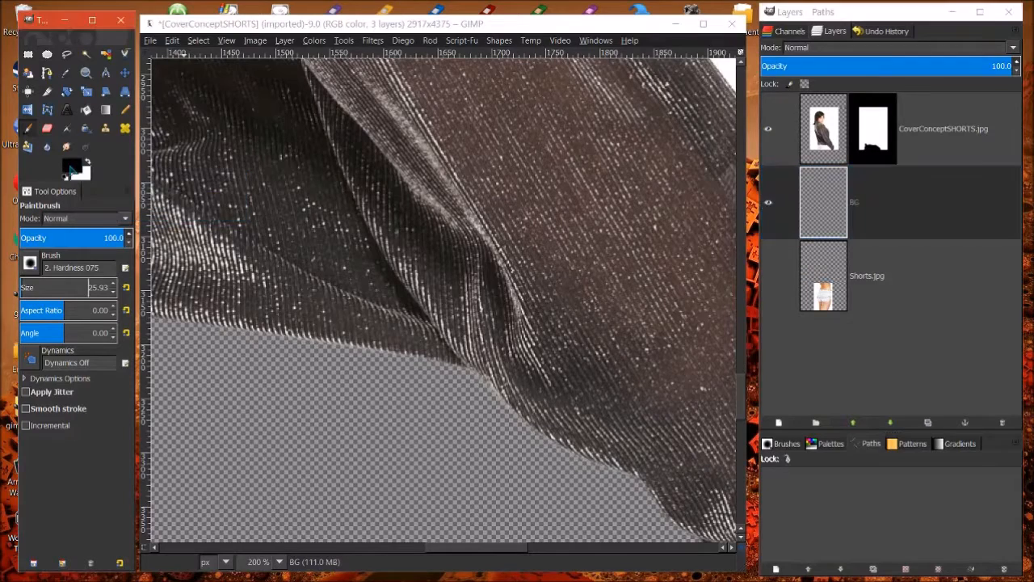
{"action": "left_click", "coordinate": [71, 170]}
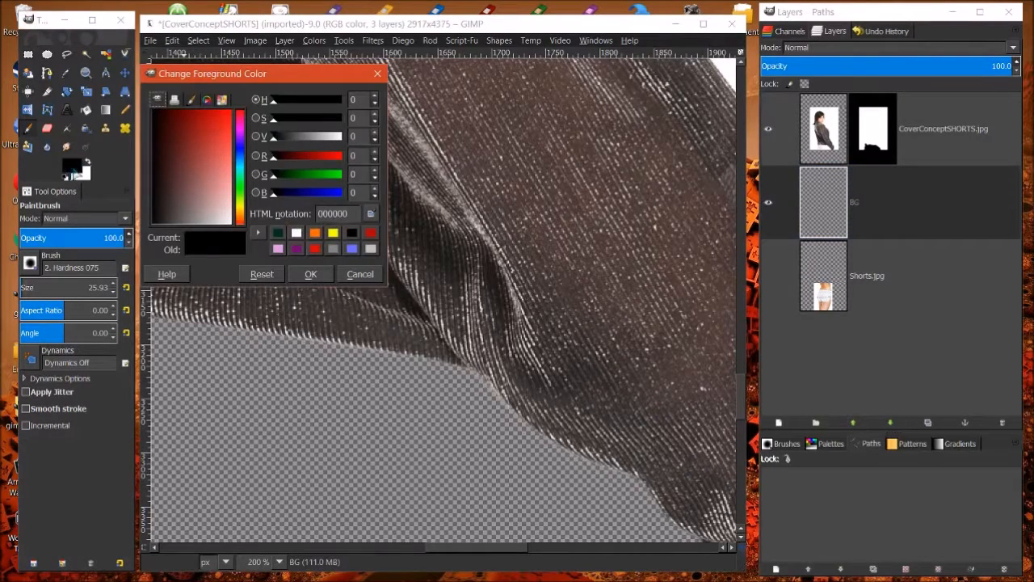
{"action": "left_click", "coordinate": [360, 275]}
- Fill the BG layer with the black foreground color
{"action": "left_click_drag", "start_coordinate": [71, 170], "coordinate": [314, 270]}
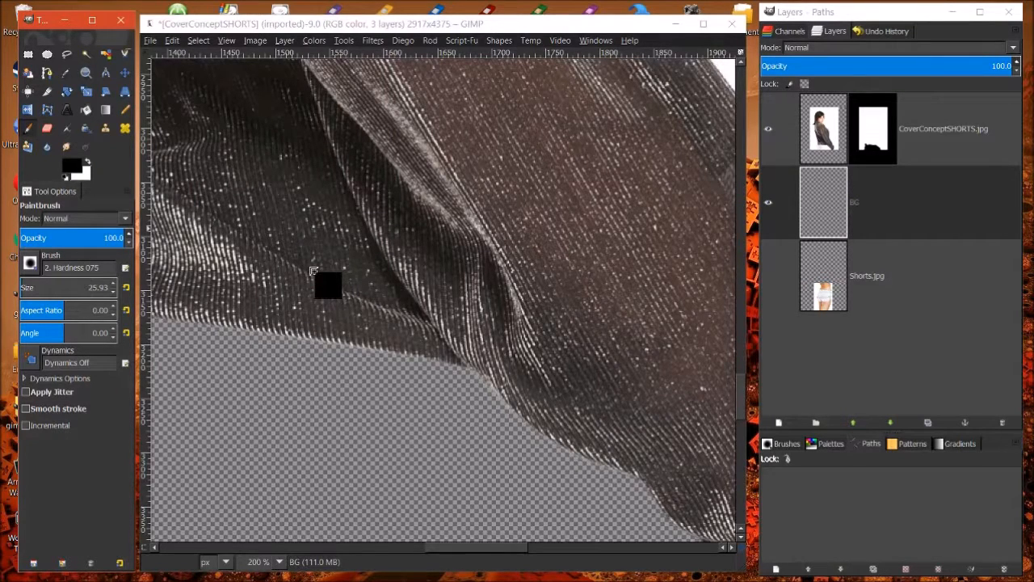
{"action": "left_click_drag", "start_coordinate": [312, 272], "coordinate": [434, 321]}
{"action": "left_click", "coordinate": [840, 200]}
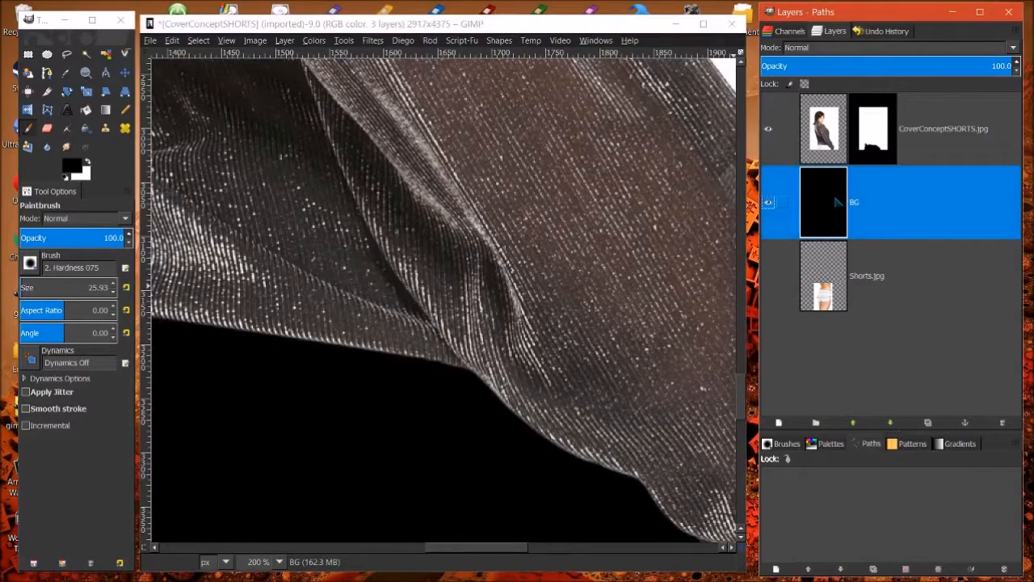
- Select the CoverConceptSHORTS.jpg mask and paint black just below the shirt hem towards its rounded corner
{"action": "left_click_drag", "start_coordinate": [506, 545], "coordinate": [431, 543]}
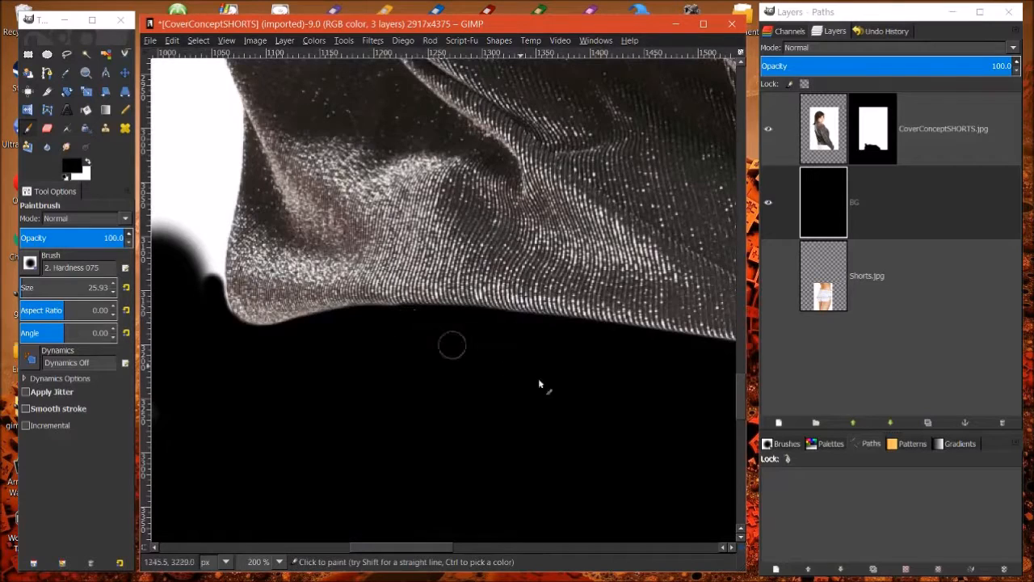
{"action": "left_click", "coordinate": [886, 145]}
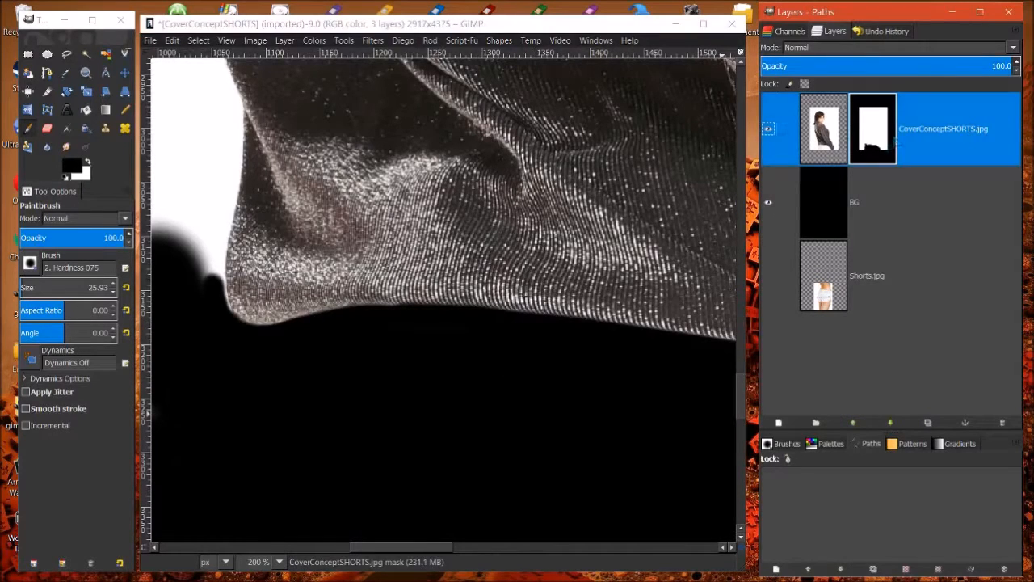
{"action": "mouse_move", "coordinate": [449, 328]}
{"action": "left_mouse_down"}
{"action": "mouse_move", "coordinate": [370, 319]}
{"action": "mouse_move", "coordinate": [408, 319]}
{"action": "mouse_move", "coordinate": [392, 315]}
{"action": "mouse_move", "coordinate": [228, 333]}
{"action": "mouse_move", "coordinate": [218, 311]}
{"action": "mouse_move", "coordinate": [225, 330]}
{"action": "left_mouse_up"}
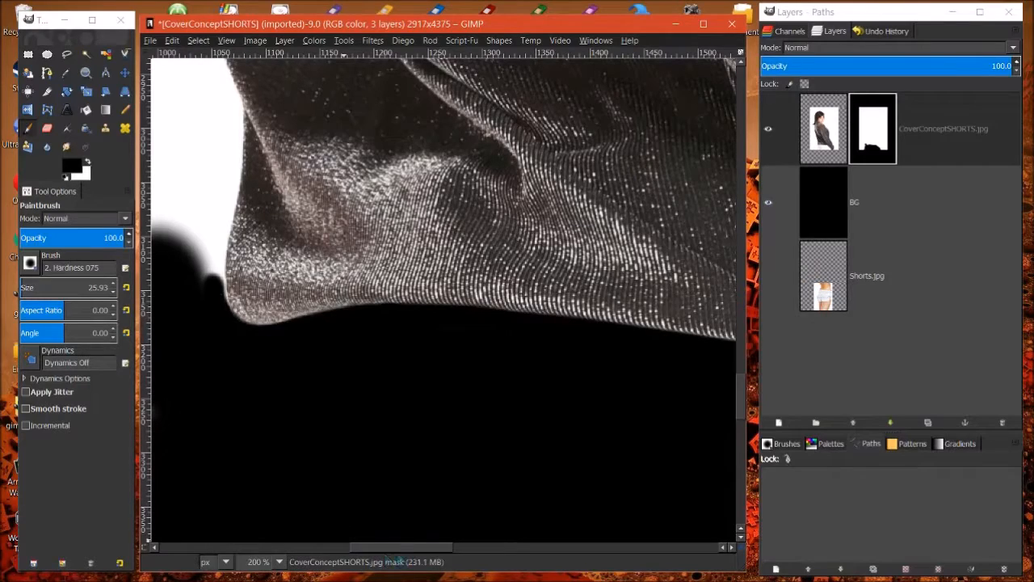
- Enlarge the brush to 30.93 and paint black on the mask over the remaining light areas and the white margin beside the hip
{"action": "left_click_drag", "start_coordinate": [402, 547], "coordinate": [505, 556]}
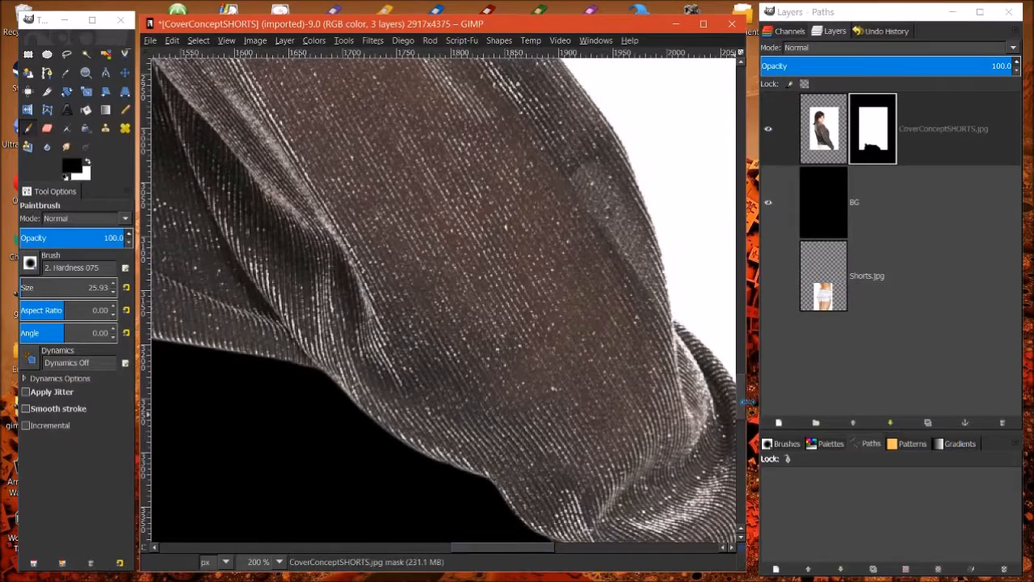
{"action": "left_click_drag", "start_coordinate": [744, 411], "coordinate": [743, 432]}
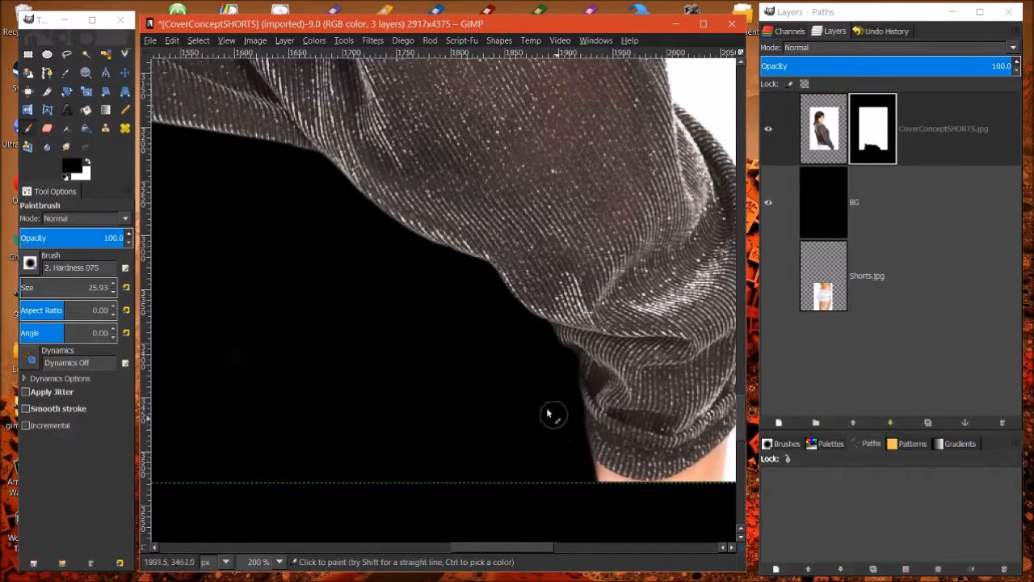
{"action": "key", "text": "bracketright"}
{"action": "key", "text": "bracketright"}
{"action": "key", "text": "bracketright"}
{"action": "key", "text": "bracketright"}
{"action": "key", "text": "bracketright"}
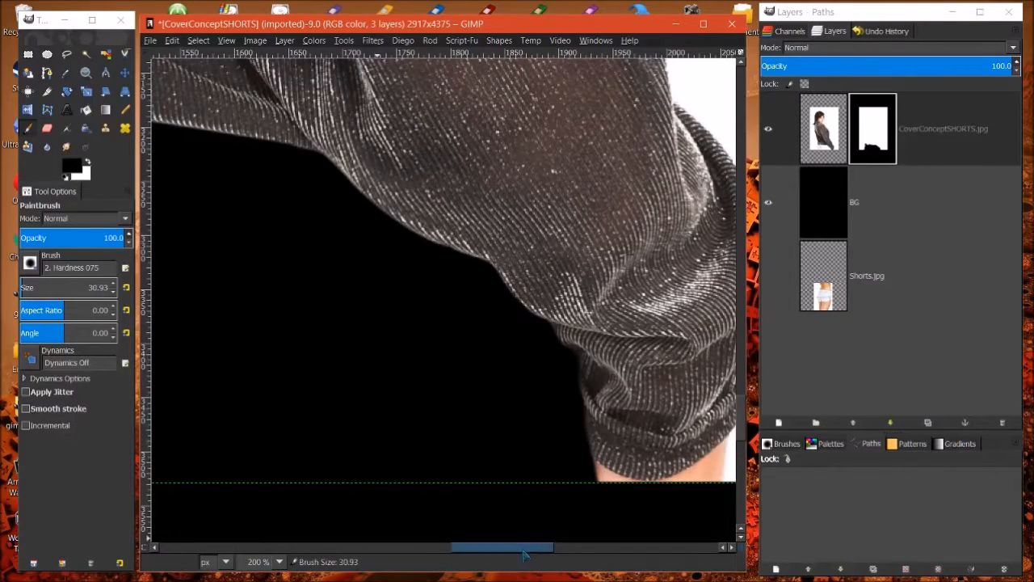
{"action": "scroll", "coordinate": [524, 554], "scroll_direction": "left", "scroll_amount": 1}
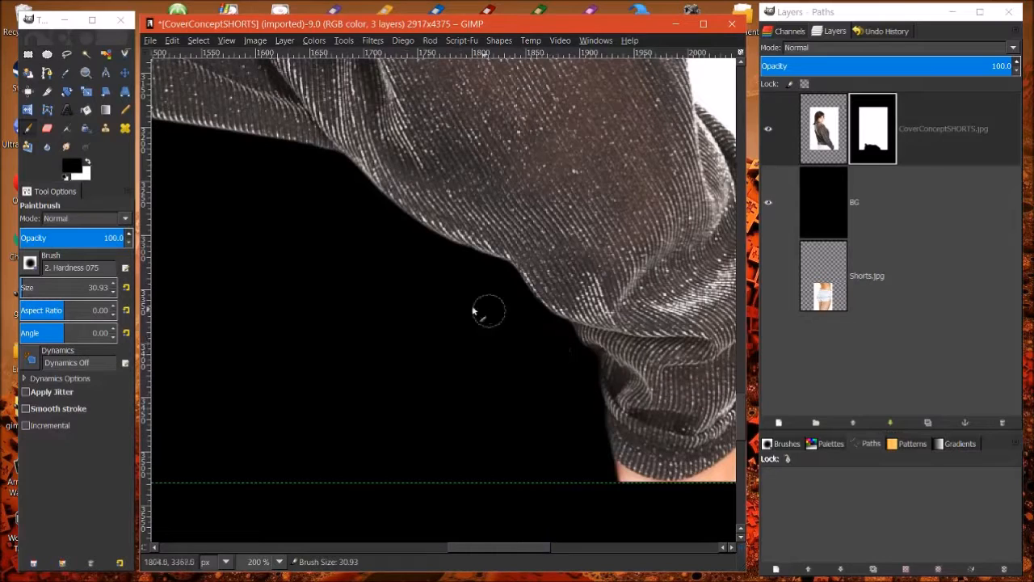
{"action": "left_click_drag", "start_coordinate": [501, 549], "coordinate": [408, 533]}
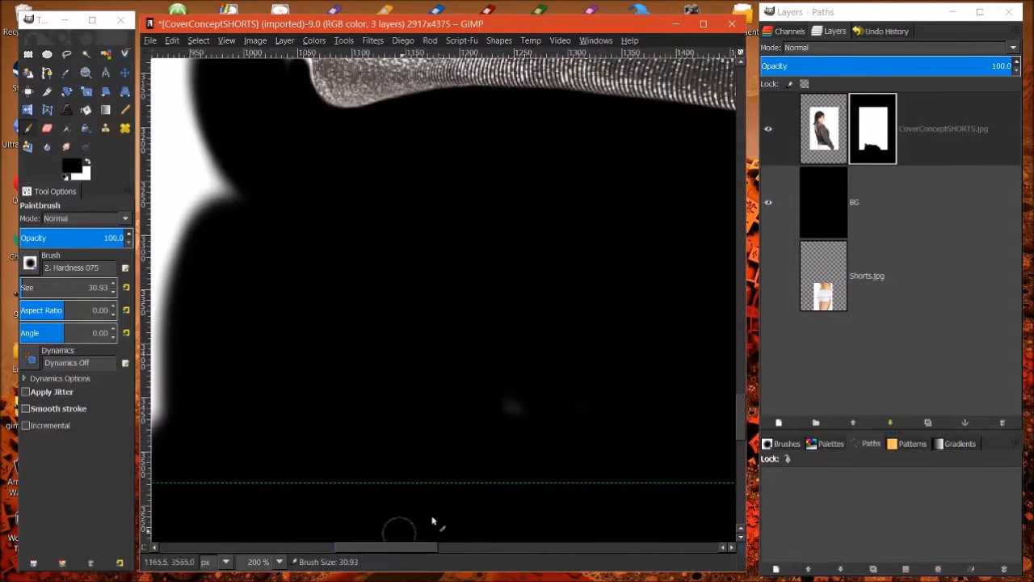
{"action": "mouse_move", "coordinate": [159, 404]}
{"action": "left_mouse_down"}
{"action": "mouse_move", "coordinate": [235, 427]}
{"action": "mouse_move", "coordinate": [166, 451]}
{"action": "mouse_move", "coordinate": [166, 153]}
{"action": "mouse_move", "coordinate": [186, 234]}
{"action": "mouse_move", "coordinate": [184, 267]}
{"action": "mouse_move", "coordinate": [168, 261]}
{"action": "mouse_move", "coordinate": [215, 138]}
{"action": "mouse_move", "coordinate": [231, 180]}
{"action": "mouse_move", "coordinate": [204, 114]}
{"action": "mouse_move", "coordinate": [238, 202]}
{"action": "mouse_move", "coordinate": [203, 132]}
{"action": "mouse_move", "coordinate": [196, 162]}
{"action": "mouse_move", "coordinate": [170, 137]}
{"action": "left_mouse_up"}
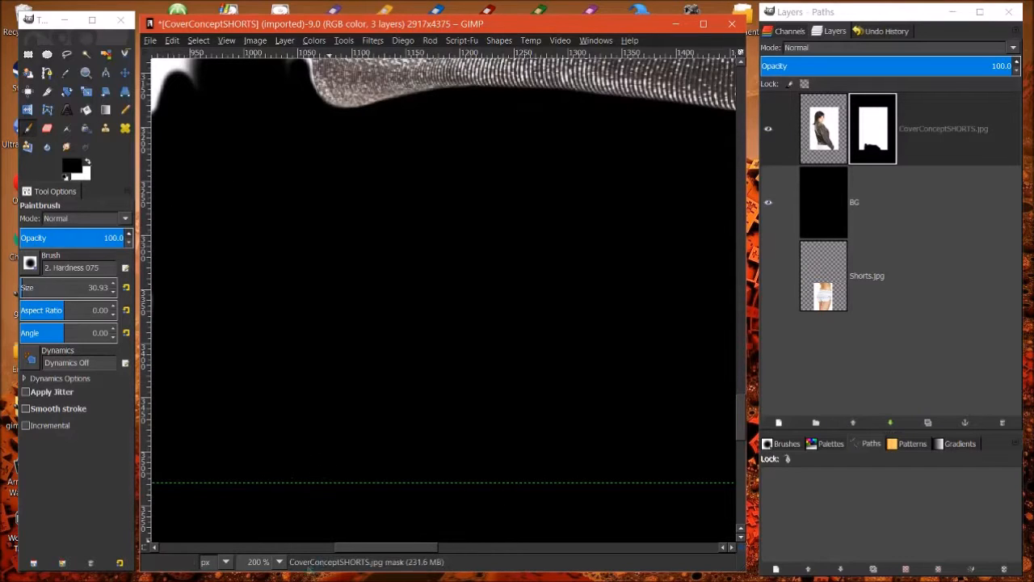
- Examine the masked figure against the black background in the whole image, at 18.2 % and 25 % zoom
{"action": "left_click", "coordinate": [279, 563]}
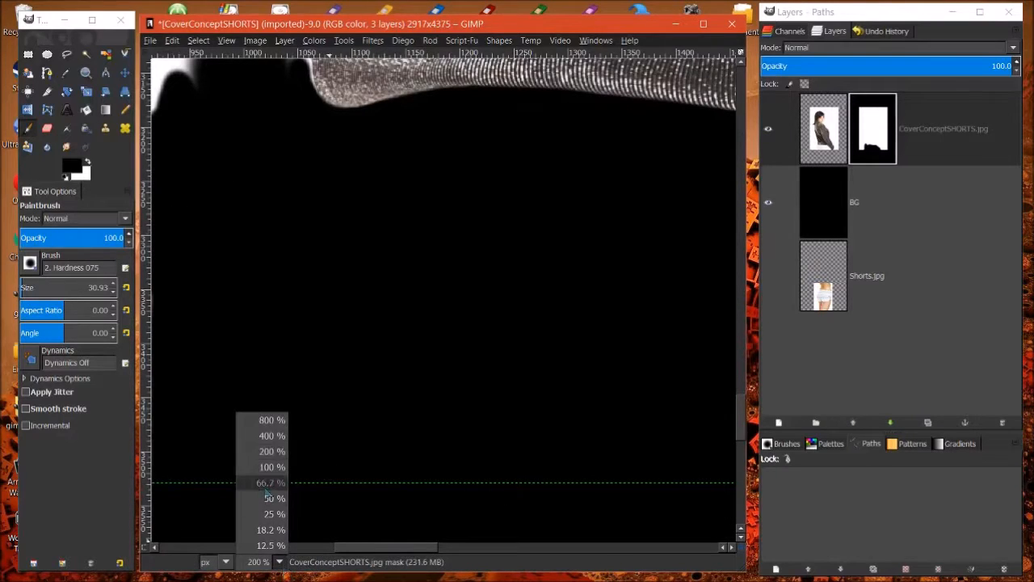
{"action": "left_click", "coordinate": [267, 530]}
{"action": "left_click", "coordinate": [280, 562]}
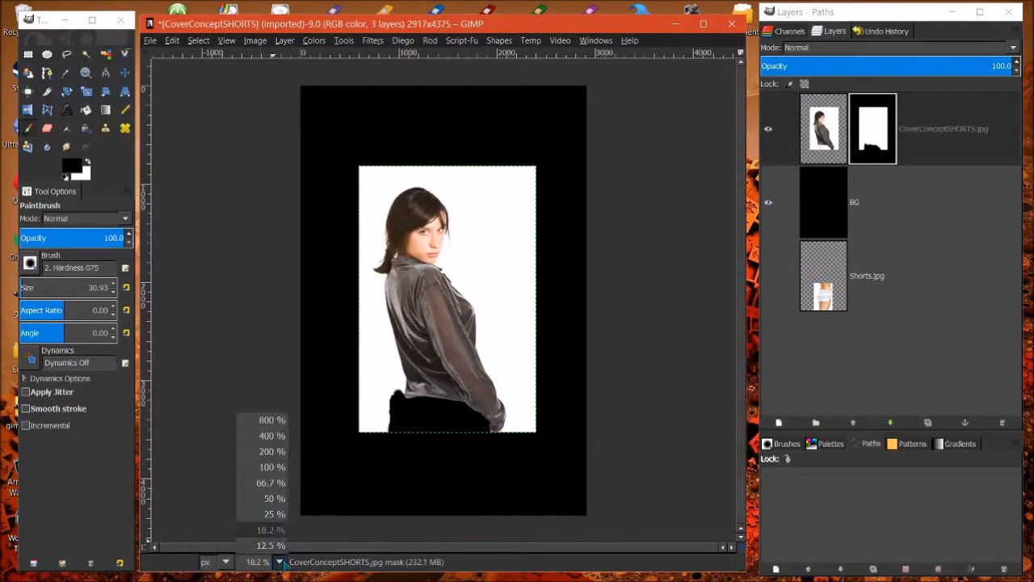
{"action": "left_click", "coordinate": [267, 529]}
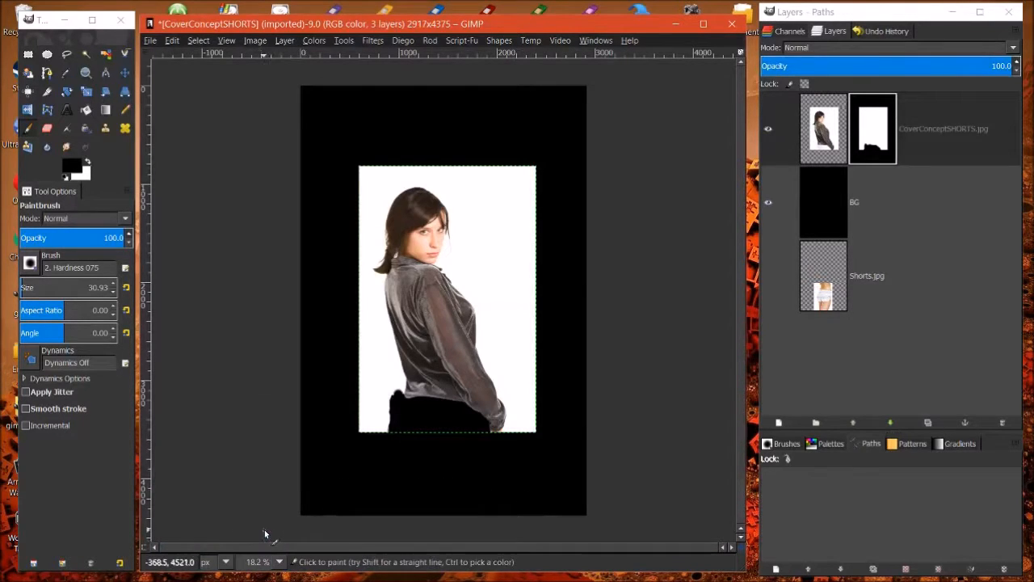
{"action": "left_click", "coordinate": [280, 562]}
{"action": "left_click", "coordinate": [273, 514]}
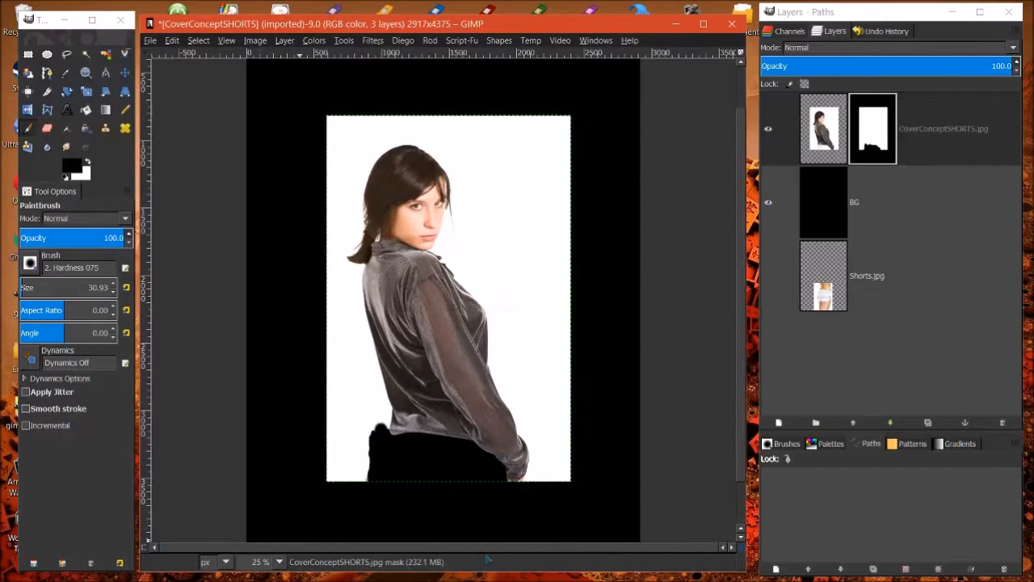
{"action": "scroll", "coordinate": [742, 368], "scroll_direction": "down", "scroll_amount": 2}
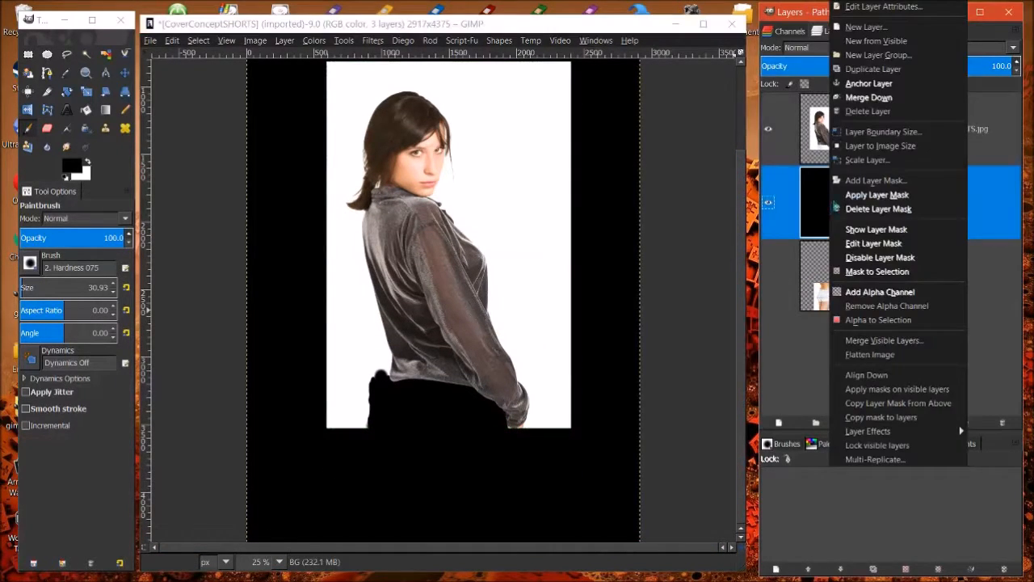
{"action": "left_click", "coordinate": [819, 196]}
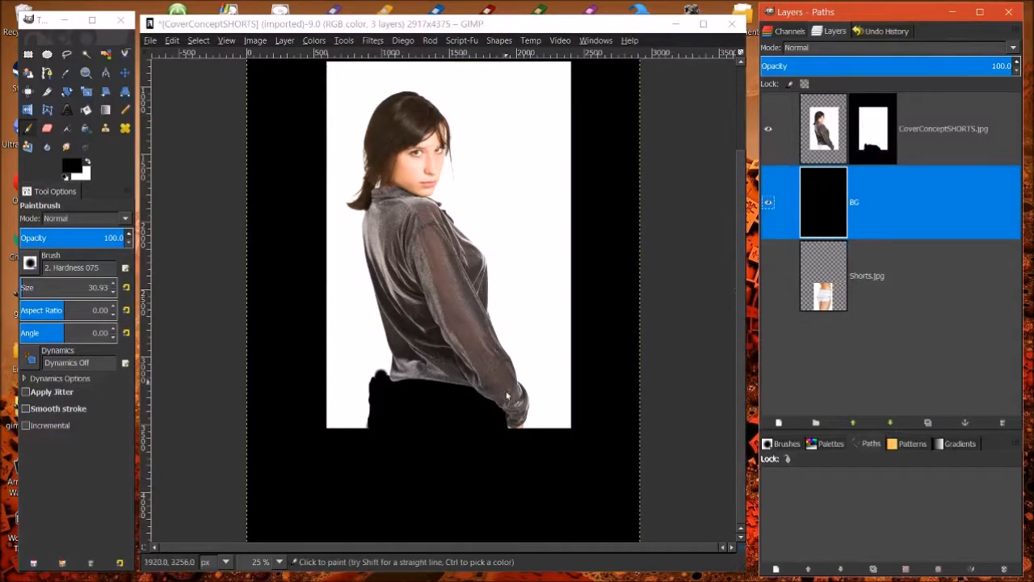
- Delete the BG layer and make the Shorts.jpg layer visible
{"action": "right_click", "coordinate": [826, 218]}
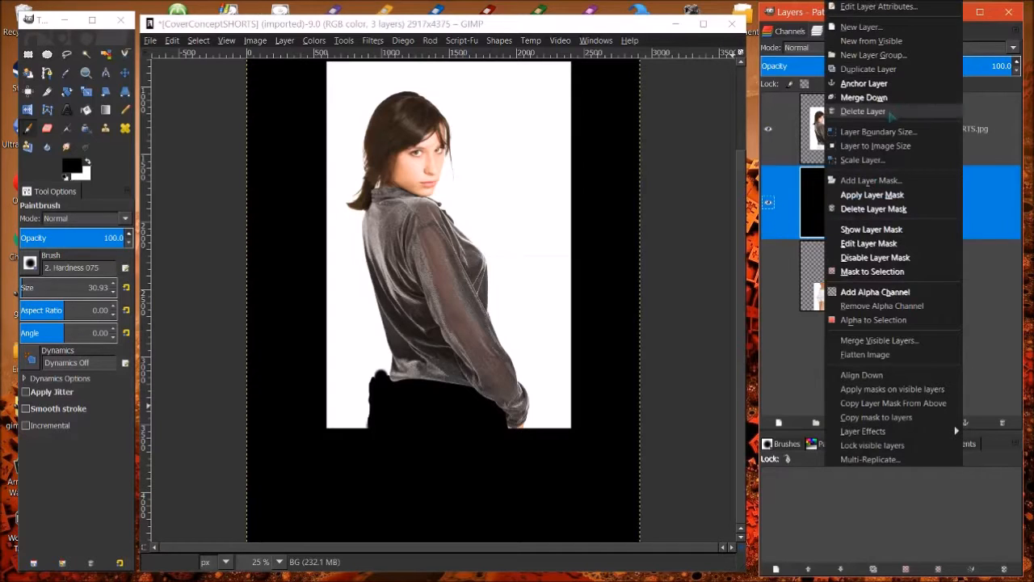
{"action": "left_click", "coordinate": [863, 111]}
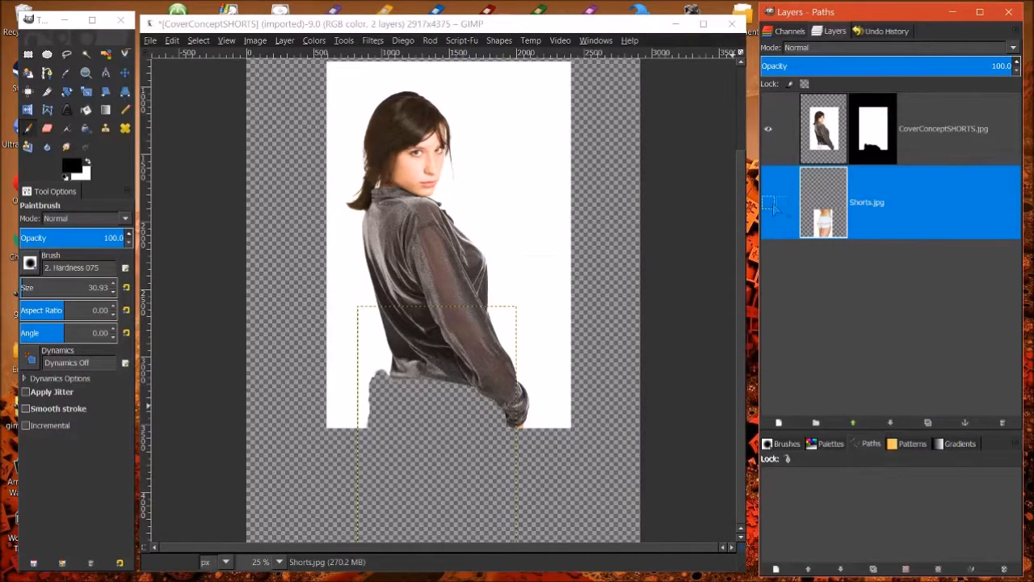
{"action": "left_click", "coordinate": [769, 203]}
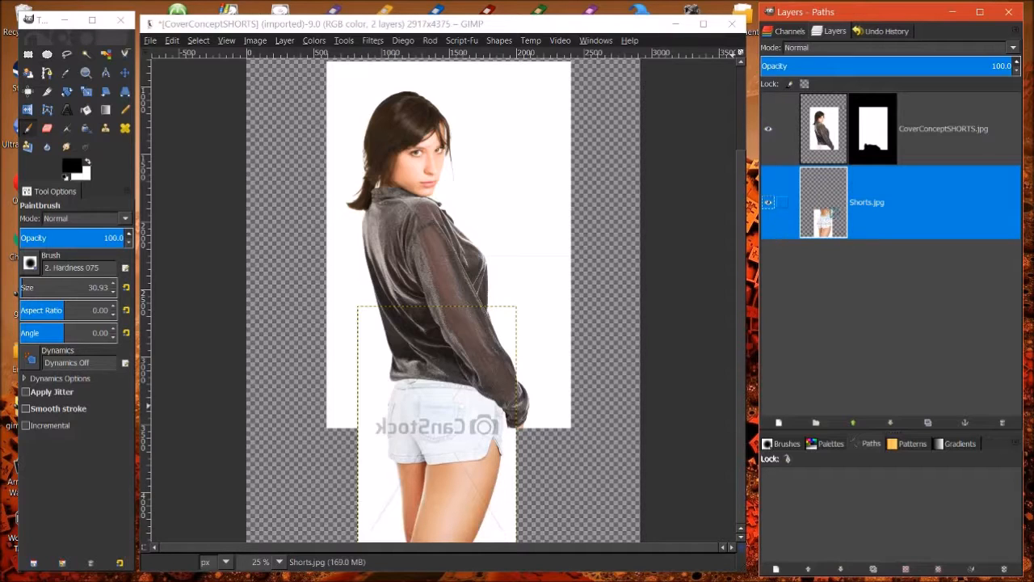
- Move the CoverConceptSHORTS.jpg layer with the Move tool slightly up and to the right relative to the shorts
{"action": "left_click", "coordinate": [828, 119]}
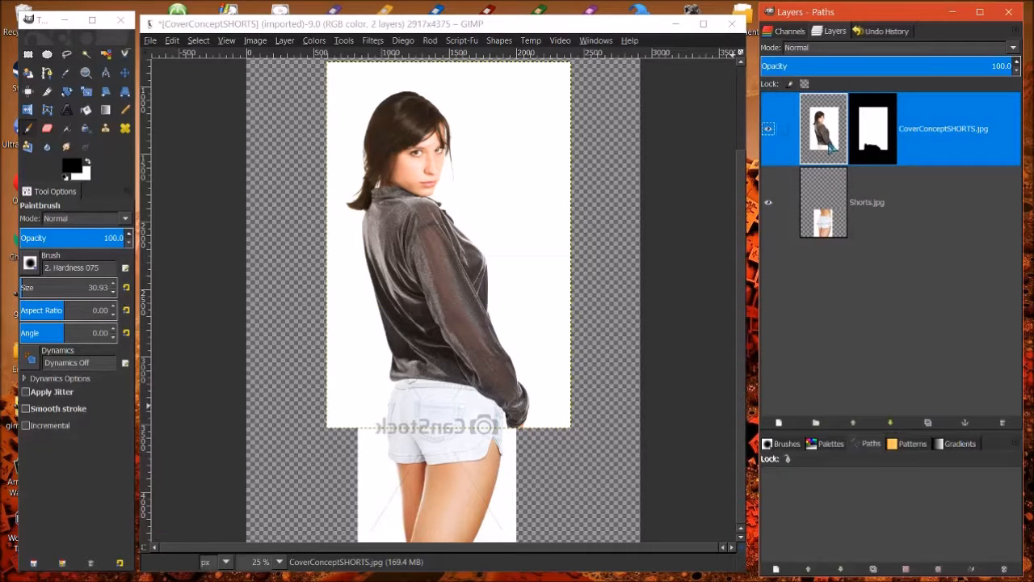
{"action": "left_click", "coordinate": [125, 72]}
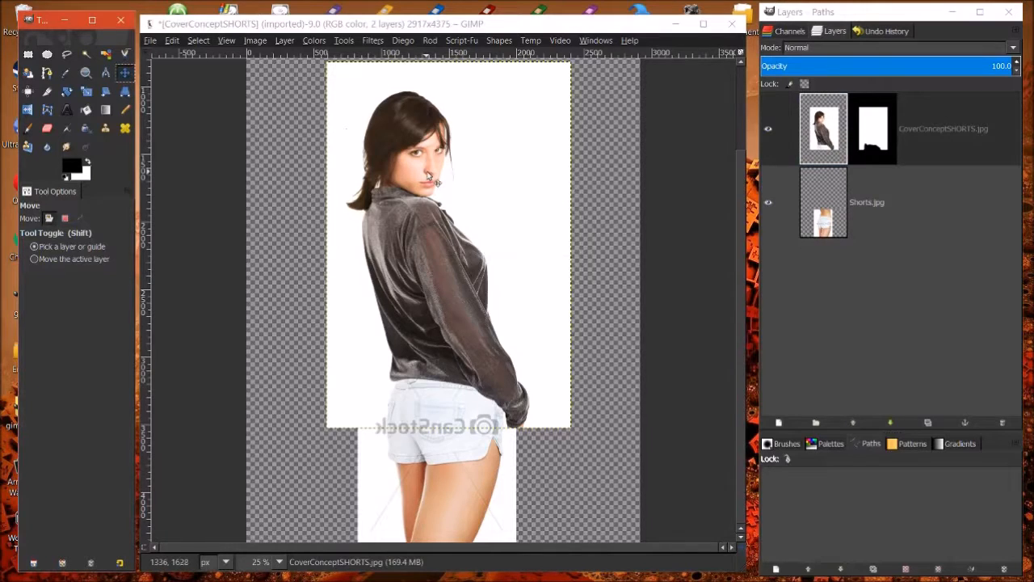
{"action": "left_click", "coordinate": [427, 172]}
{"action": "left_click_drag", "start_coordinate": [424, 185], "coordinate": [430, 160]}
{"action": "left_click_drag", "start_coordinate": [431, 235], "coordinate": [433, 242]}
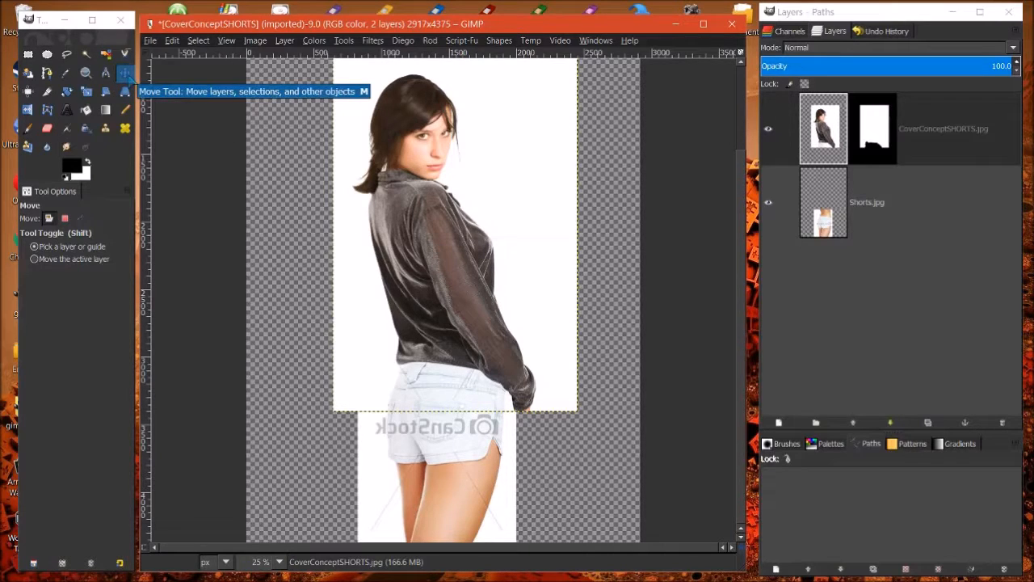
{"action": "left_click", "coordinate": [125, 74]}
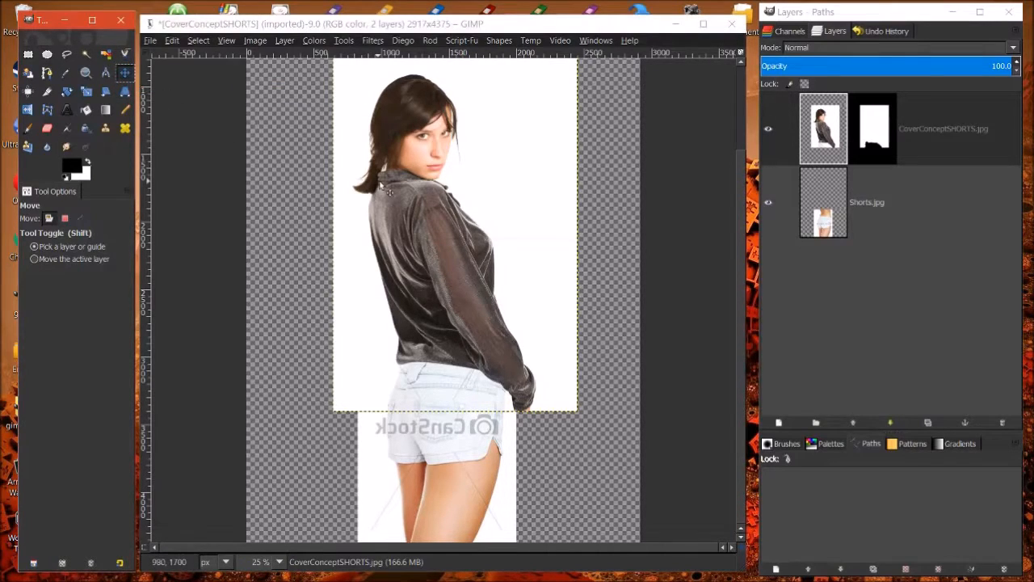
- Shift the CoverConceptSHORTS.jpg layer left and slightly down, and nudge it back right until the blouse hem sits over the shorts' waist
{"action": "left_click_drag", "start_coordinate": [439, 185], "coordinate": [395, 196]}
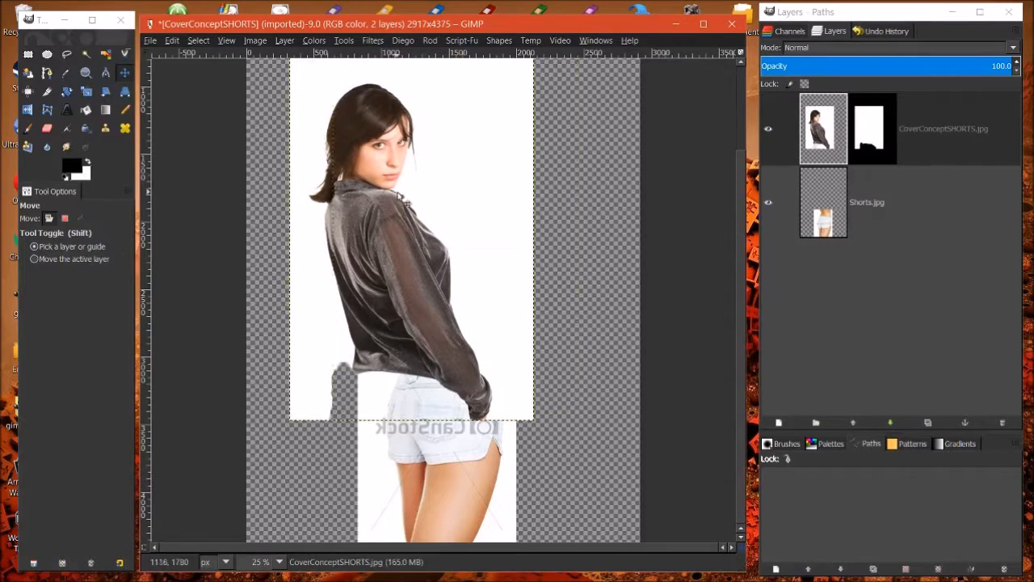
{"action": "left_click", "coordinate": [125, 74]}
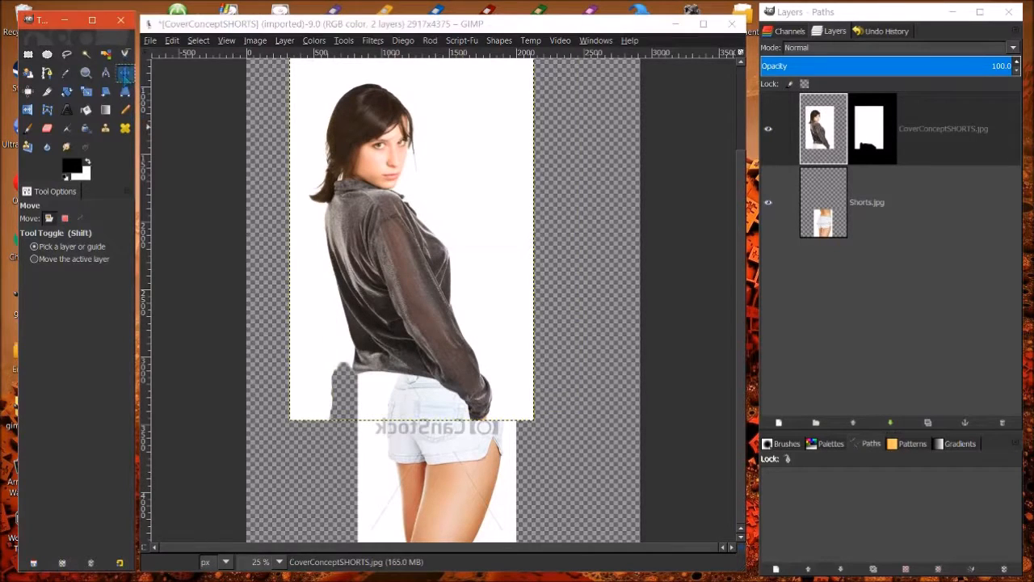
{"action": "left_click", "coordinate": [349, 184]}
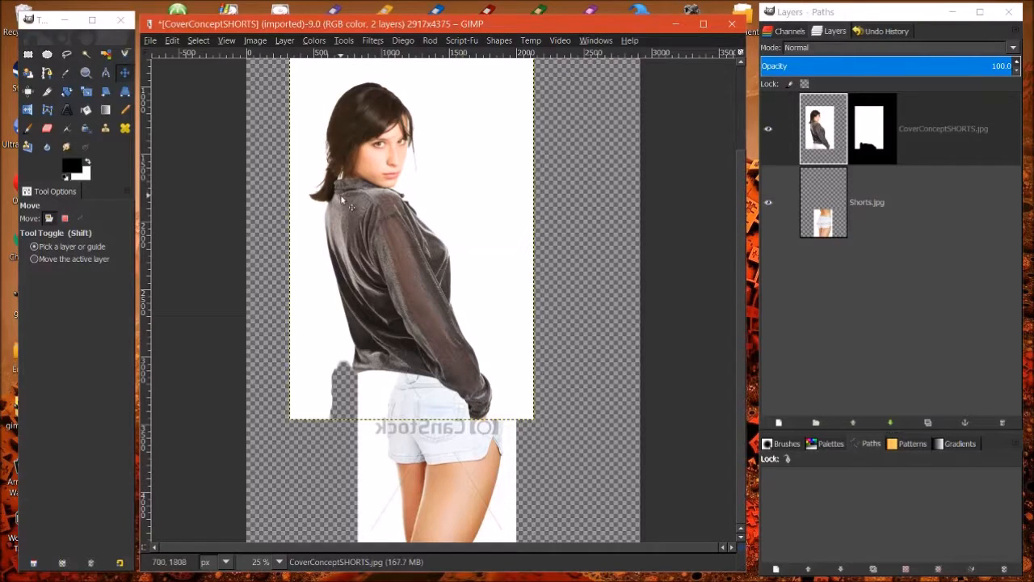
{"action": "key", "text": "Right"}
{"action": "key", "text": "Right"}
{"action": "key", "text": "Right"}
{"action": "key", "text": "Right"}
{"action": "key", "text": "Right"}
{"action": "key", "text": "Right"}
{"action": "key", "text": "Right"}
{"action": "key", "text": "Right"}
{"action": "key", "text": "Right"}
{"action": "key", "text": "Right"}
{"action": "key", "text": "Right"}
{"action": "key", "text": "Right"}
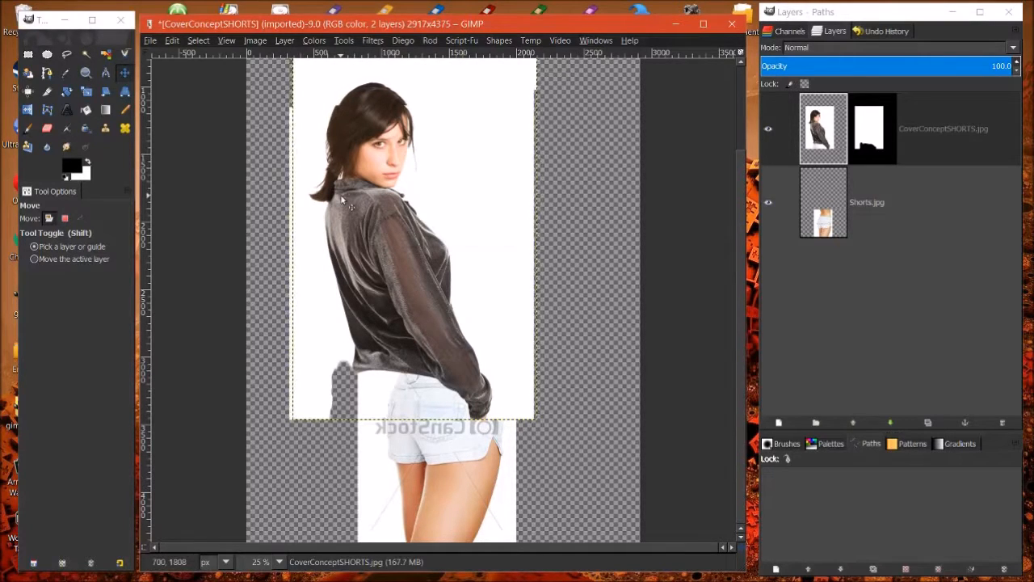
{"action": "key", "text": "Right"}
{"action": "key", "text": "Right"}
{"action": "key", "text": "Right"}
{"action": "key", "text": "Right"}
{"action": "key", "text": "Right"}
{"action": "key", "text": "Right"}
{"action": "key", "text": "Right"}
{"action": "key", "text": "Right"}
{"action": "key", "text": "Right"}
{"action": "key", "text": "Right"}
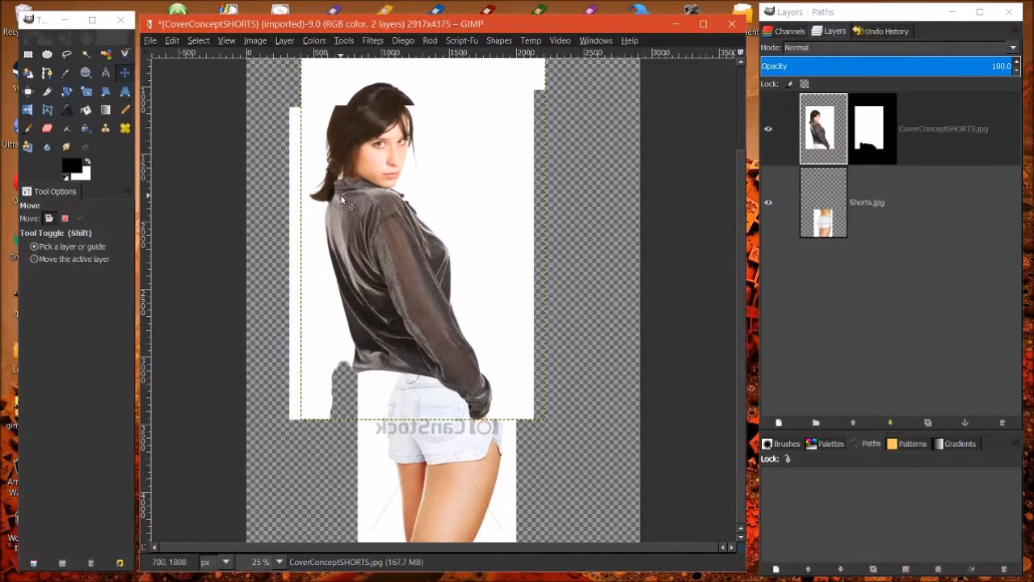
{"action": "key", "text": "Right"}
{"action": "key", "text": "Right"}
{"action": "key", "text": "Right"}
{"action": "key", "text": "Right"}
{"action": "key", "text": "Right"}
{"action": "key", "text": "Right"}
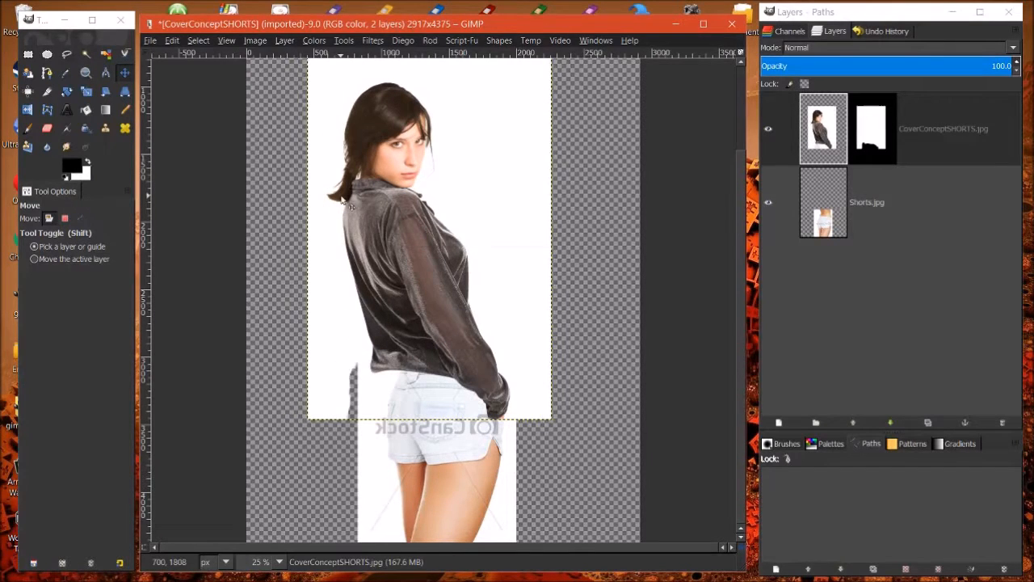
{"action": "key", "text": "Right"}
{"action": "key", "text": "Right"}
{"action": "key", "text": "Right"}
{"action": "key", "text": "Right"}
{"action": "key", "text": "Right"}
{"action": "key", "text": "Right"}
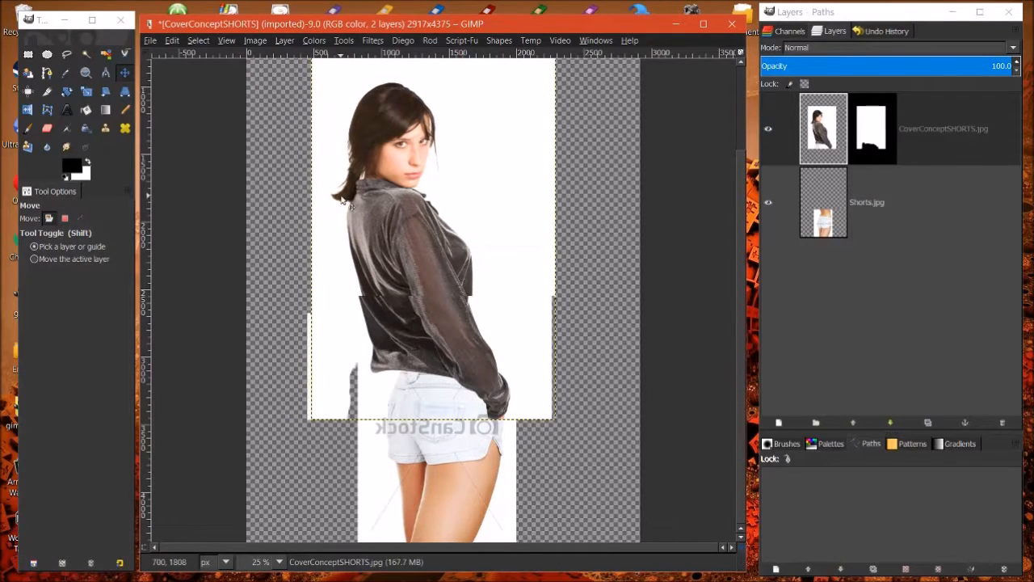
{"action": "key", "text": "Right"}
{"action": "key", "text": "Right"}
{"action": "key", "text": "Right"}
{"action": "key", "text": "Right"}
{"action": "key", "text": "Right"}
{"action": "key", "text": "Right"}
{"action": "key", "text": "Right"}
{"action": "key", "text": "Right"}
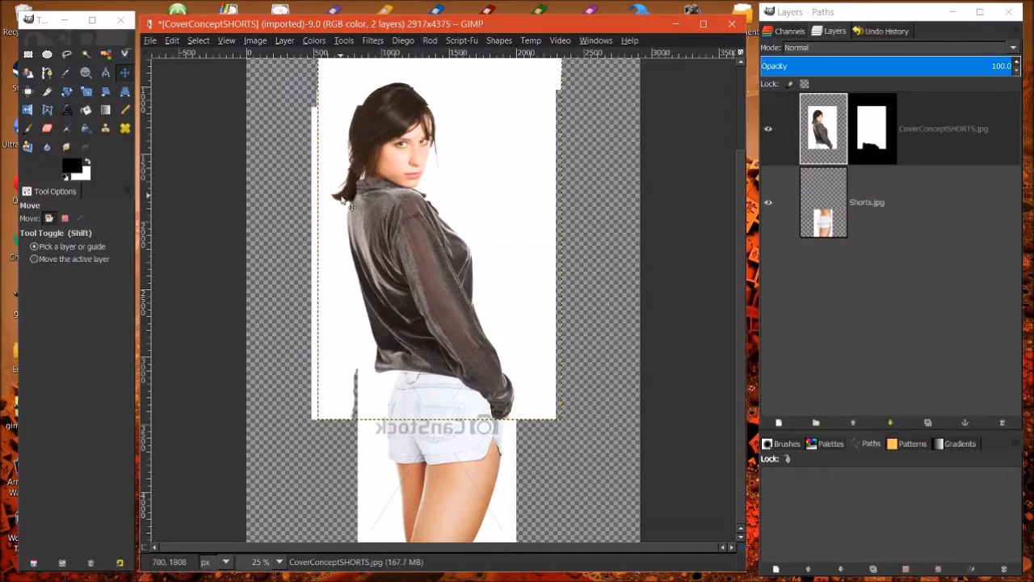
{"action": "key", "text": "Right"}
{"action": "key", "text": "Right"}
{"action": "key", "text": "Right"}
{"action": "key", "text": "Right"}
{"action": "key", "text": "Right"}
{"action": "key", "text": "Right"}
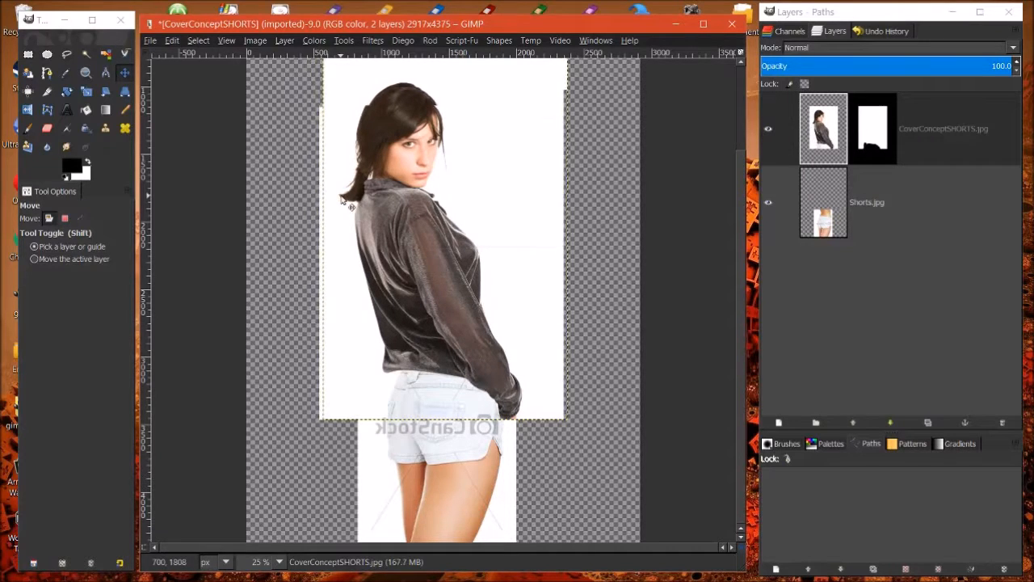
{"action": "key", "text": "Right"}
{"action": "key", "text": "Right"}
{"action": "key", "text": "Right"}
{"action": "key", "text": "Right"}
{"action": "key", "text": "Right"}
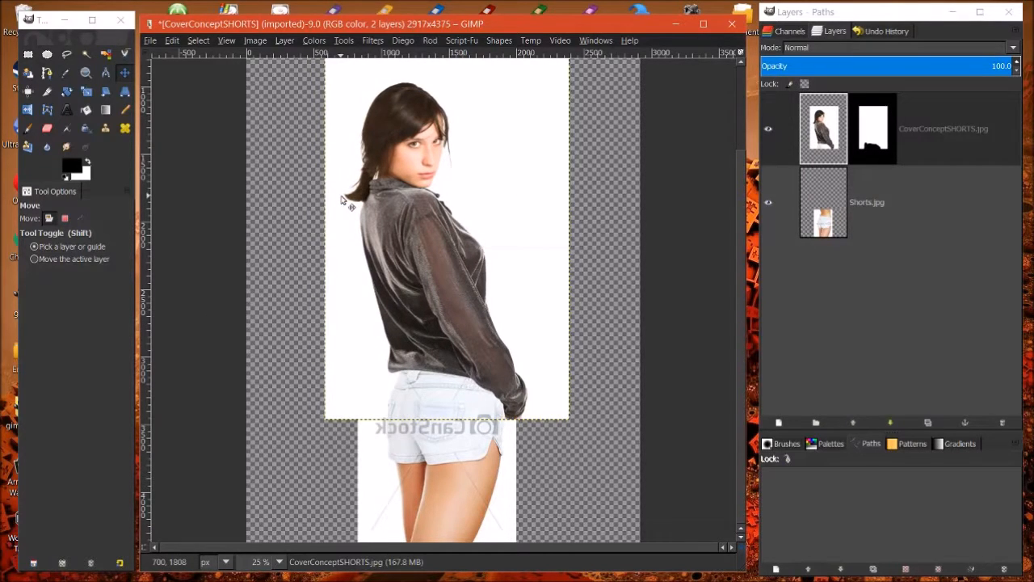
{"action": "key", "text": "Right"}
{"action": "key", "text": "Right"}
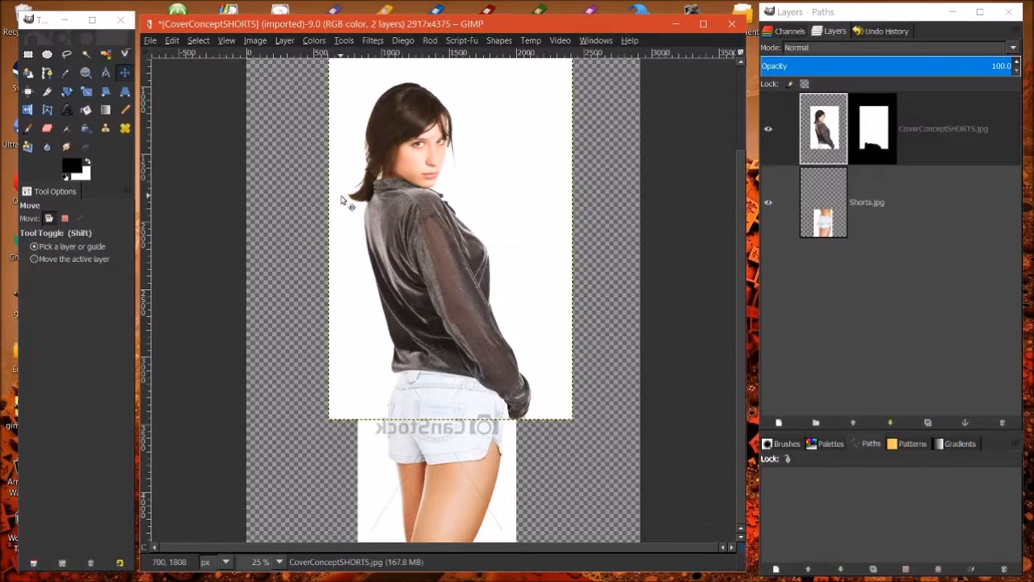
{"action": "key", "text": "Right"}
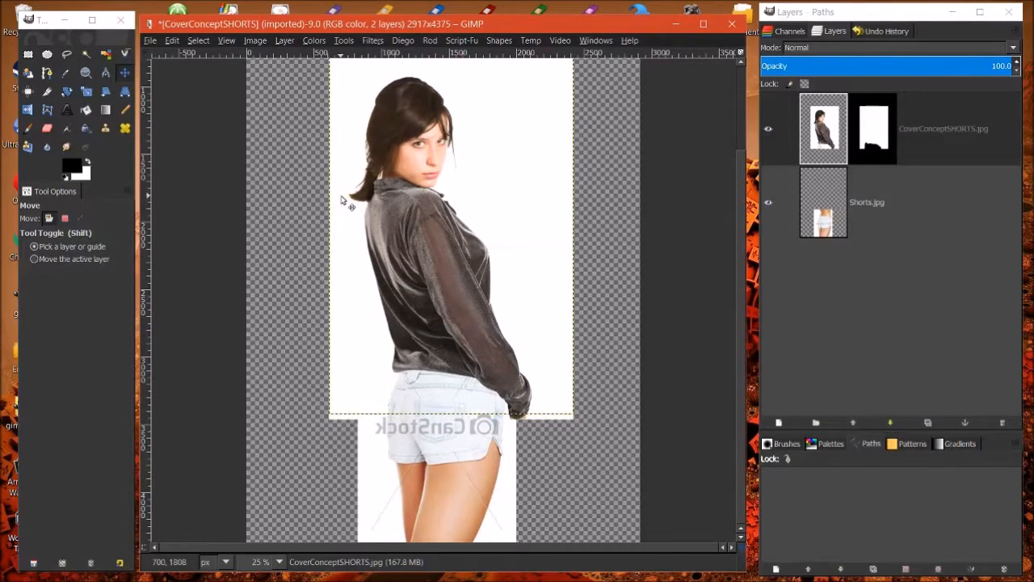
- Nudge the CoverConceptSHORTS.jpg layer up until the blouse hem rests just above the shorts' waistband
{"action": "key", "text": "Up"}
{"action": "key", "text": "Up"}
{"action": "key", "text": "Up"}
{"action": "key", "text": "Up"}
{"action": "key", "text": "Up"}
{"action": "key", "text": "Up"}
{"action": "key", "text": "Up"}
{"action": "key", "text": "Up"}
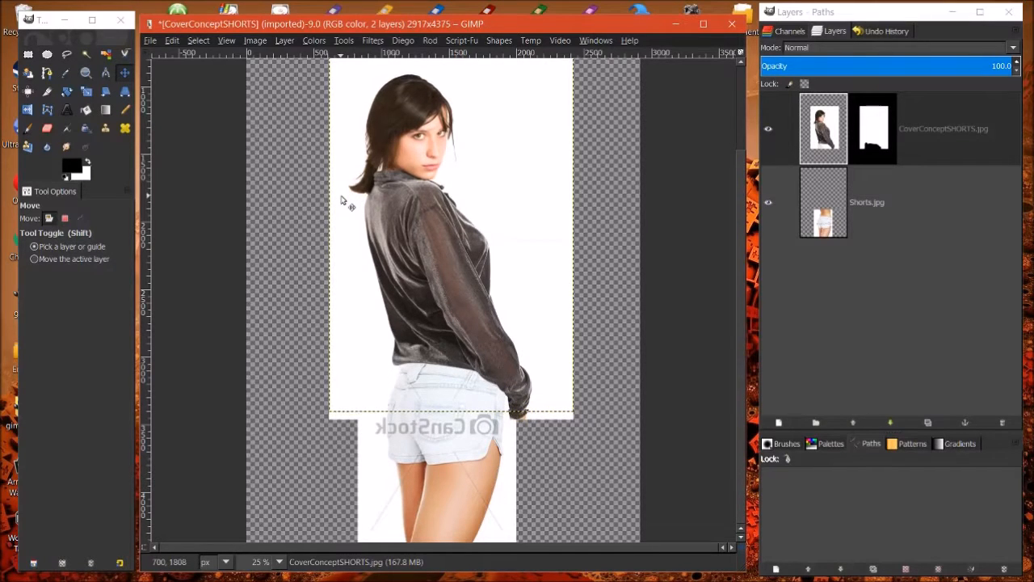
{"action": "key", "text": "Up"}
{"action": "key", "text": "Up"}
{"action": "key", "text": "Up"}
{"action": "key", "text": "Up"}
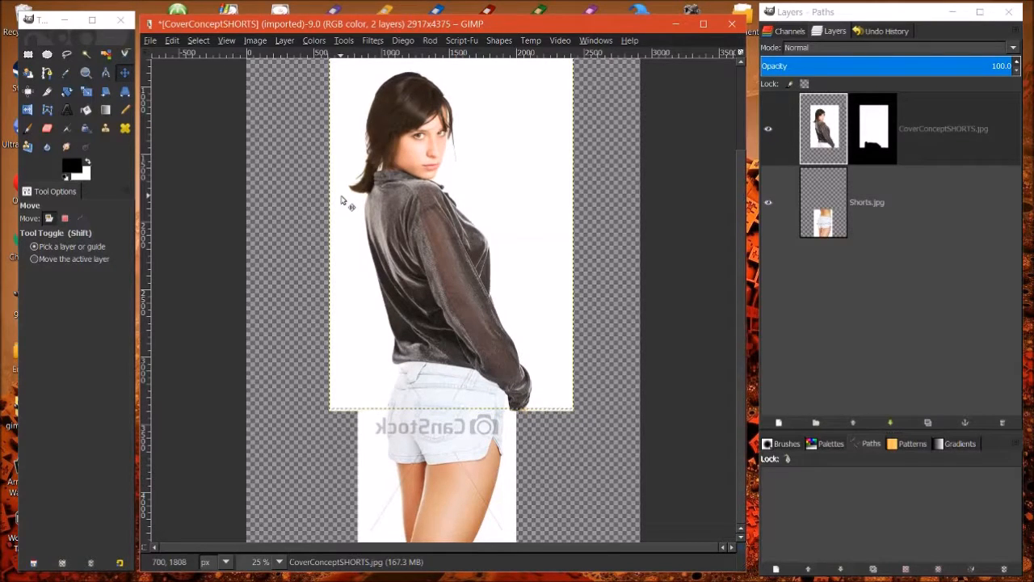
{"action": "key", "text": "Up"}
{"action": "key", "text": "Up"}
{"action": "key", "text": "Up"}
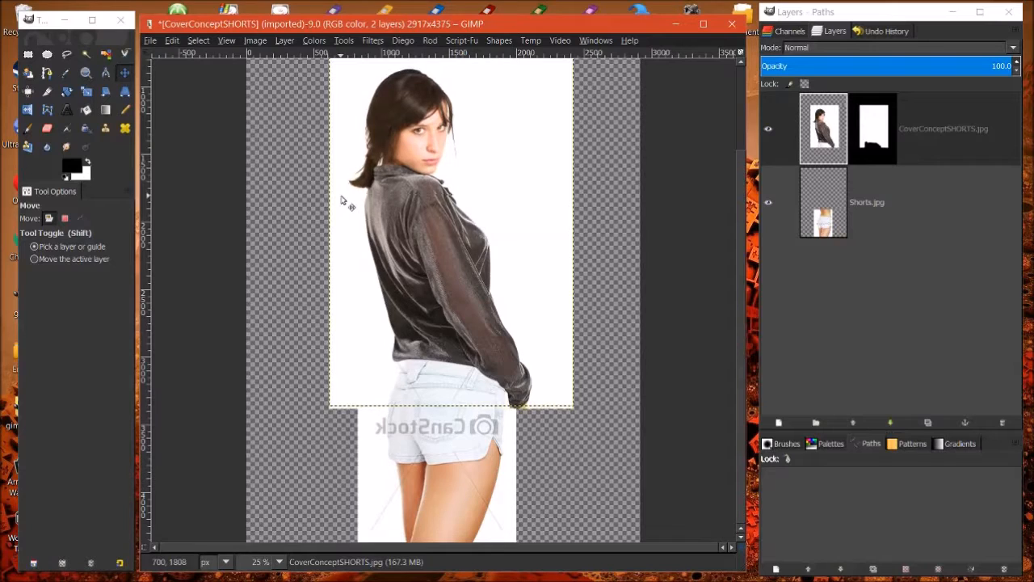
- Fine-tune the CoverConceptSHORTS.jpg layer slightly right and down so the blouse hem meets the shorts' waistband
{"action": "key", "text": "Right"}
{"action": "key", "text": "Right"}
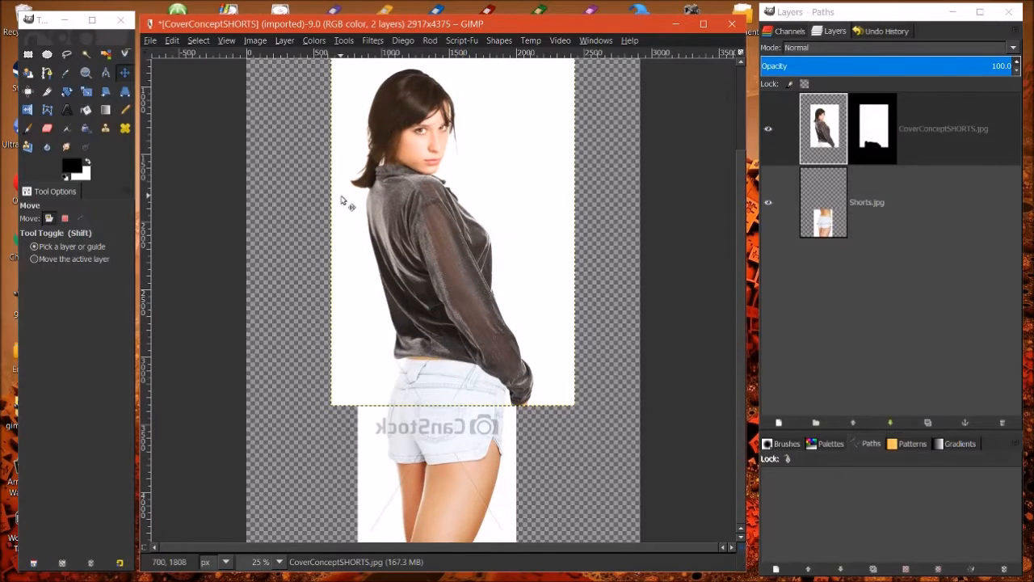
{"action": "key", "text": "Down"}
{"action": "key", "text": "Down"}
{"action": "key", "text": "Down"}
{"action": "key", "text": "Down"}
{"action": "key", "text": "Down"}
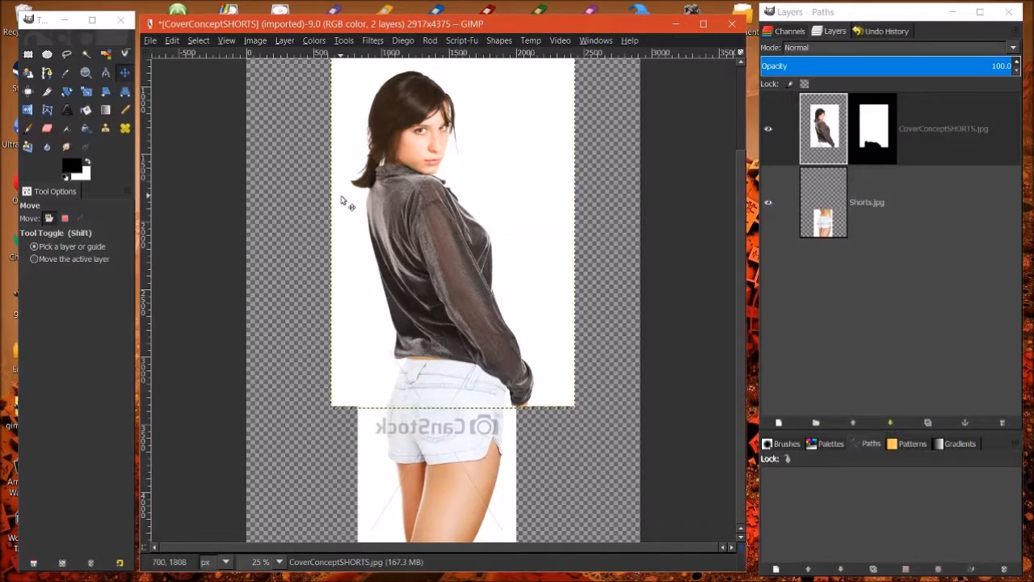
{"action": "key", "text": "Right"}
{"action": "key", "text": "Right"}
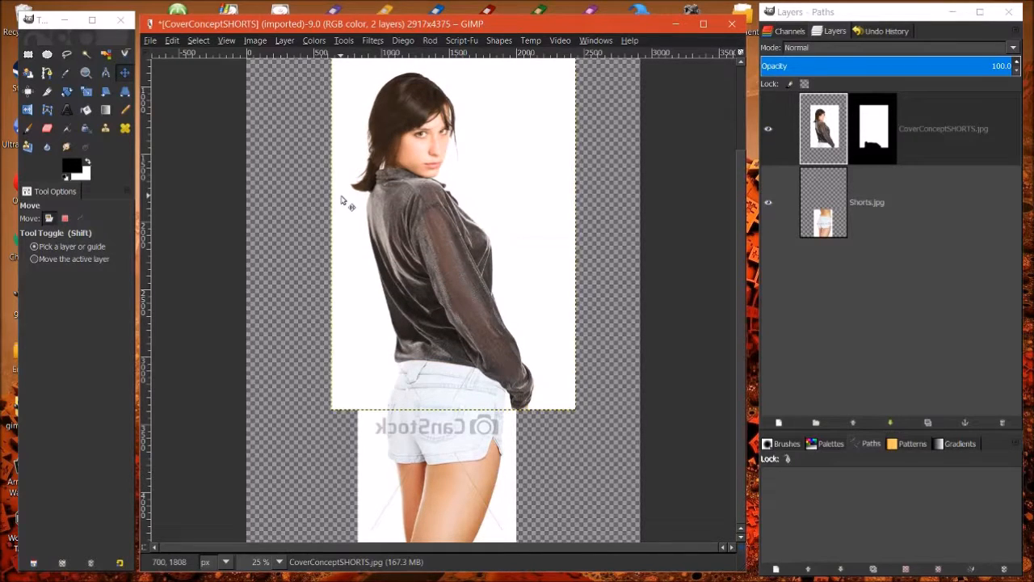
{"action": "key", "text": "Right"}
{"action": "key", "text": "Right"}
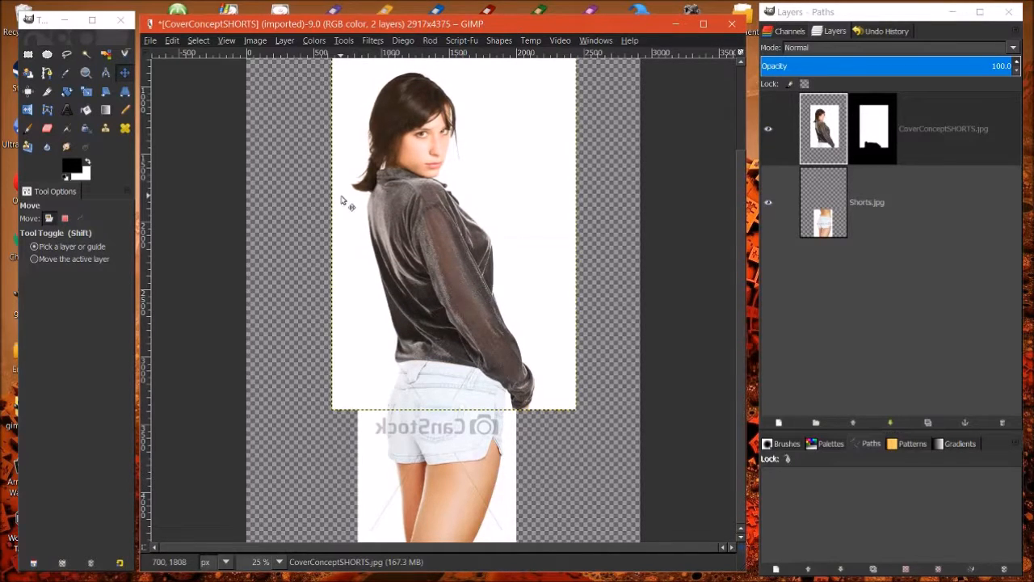
{"action": "key", "text": "Right"}
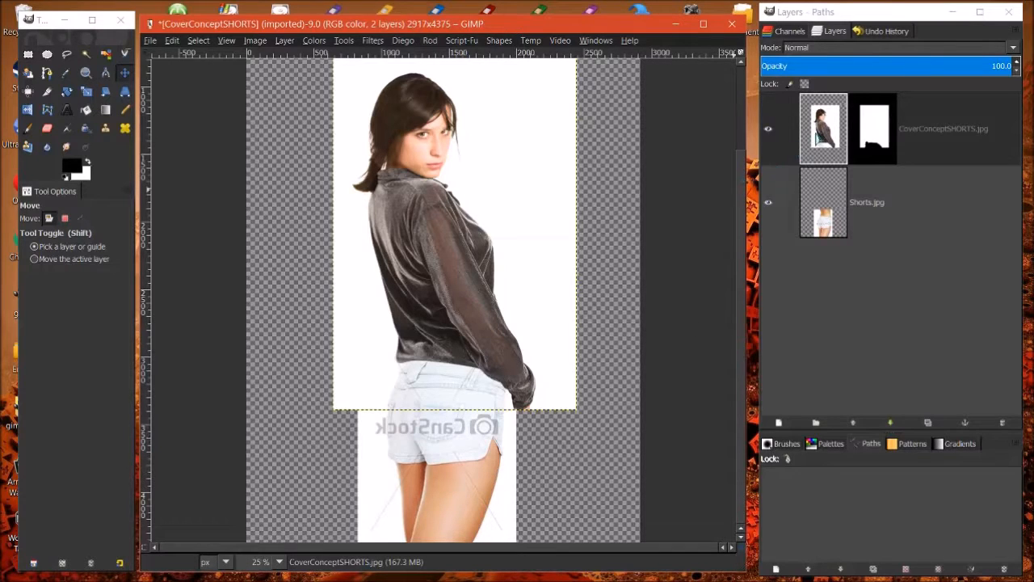
- Scale the CoverConceptSHORTS.jpg layer down proportionally to 1781 × 2671 px from its upper-left corner
{"action": "left_click", "coordinate": [819, 139]}
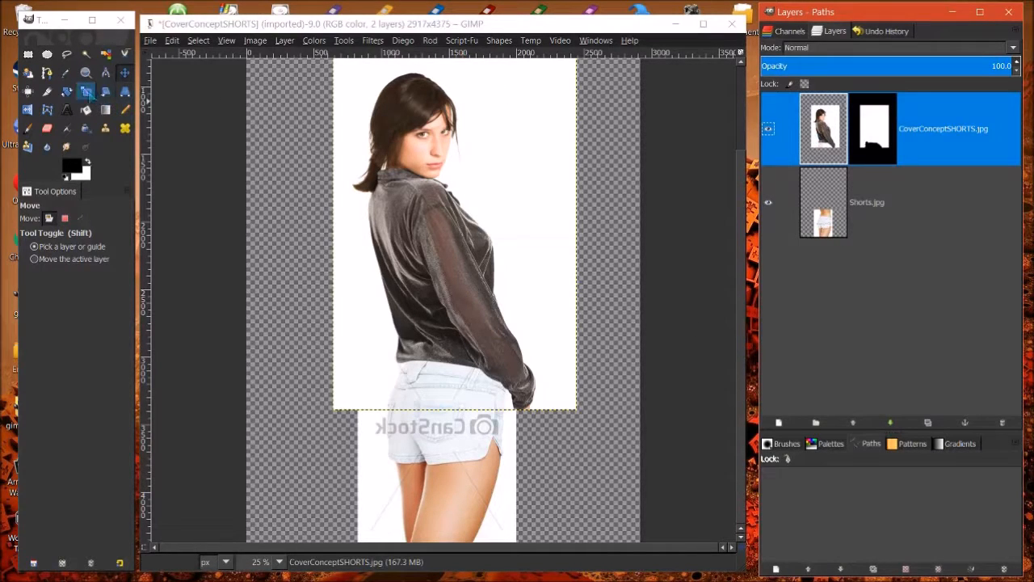
{"action": "left_click", "coordinate": [87, 91]}
{"action": "left_click", "coordinate": [390, 181]}
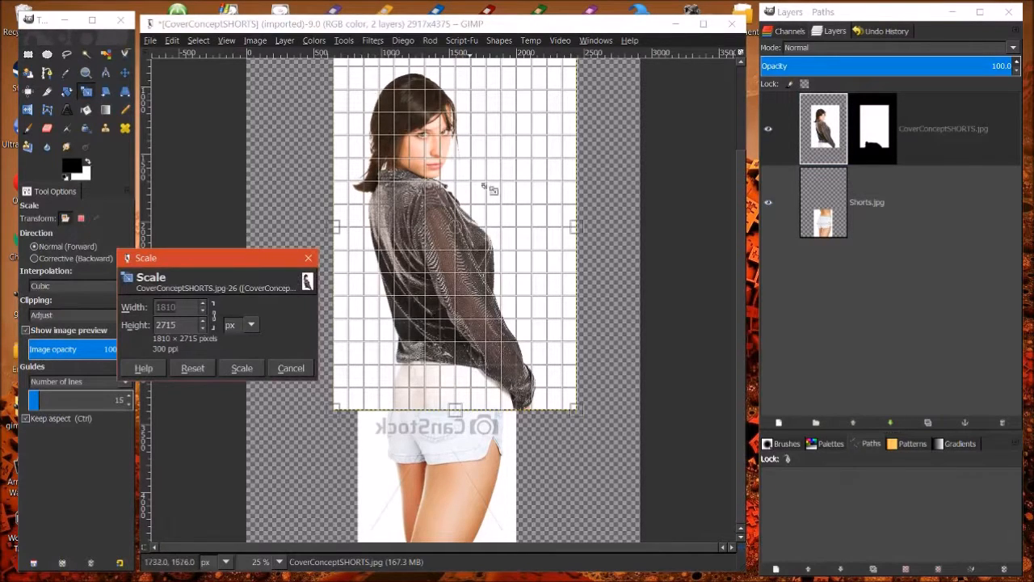
{"action": "left_click_drag", "start_coordinate": [739, 334], "coordinate": [740, 306]}
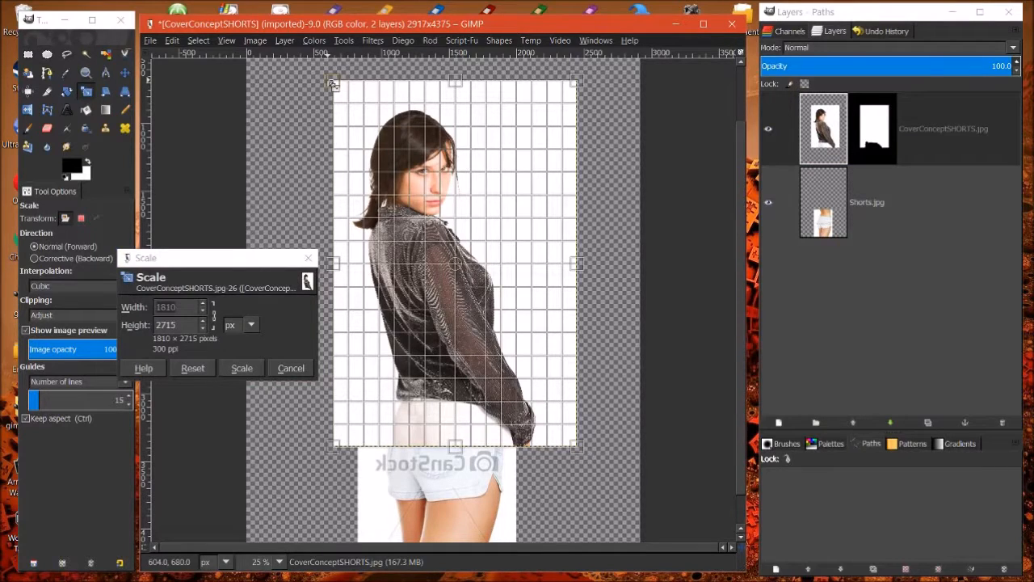
{"action": "left_click_drag", "start_coordinate": [333, 84], "coordinate": [336, 92]}
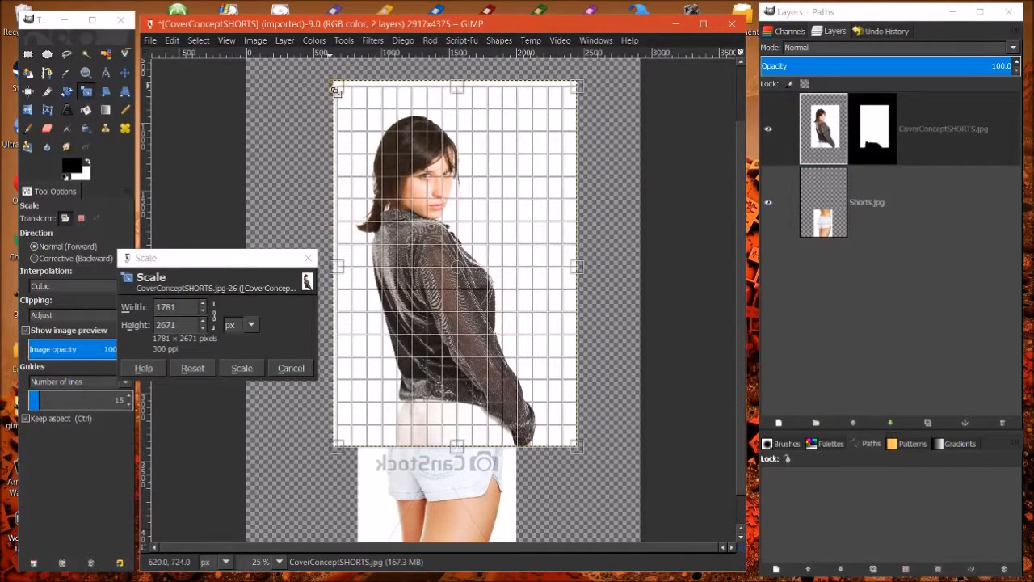
{"action": "left_click", "coordinate": [242, 368]}
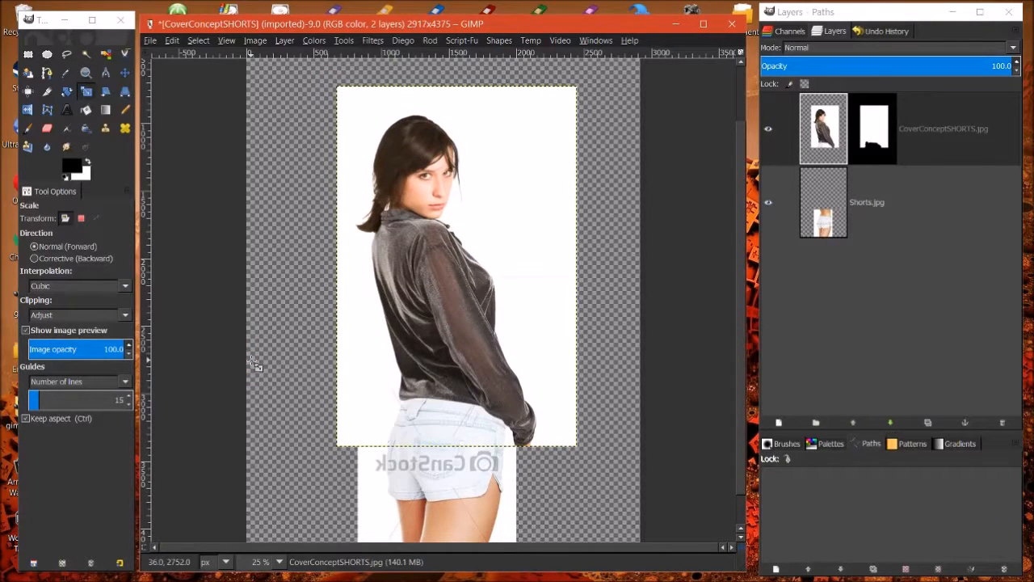
- Make the CoverConceptSHORTS.jpg layer's image active instead of its mask and move it slightly left and down over the shorts
{"action": "left_click", "coordinate": [880, 135]}
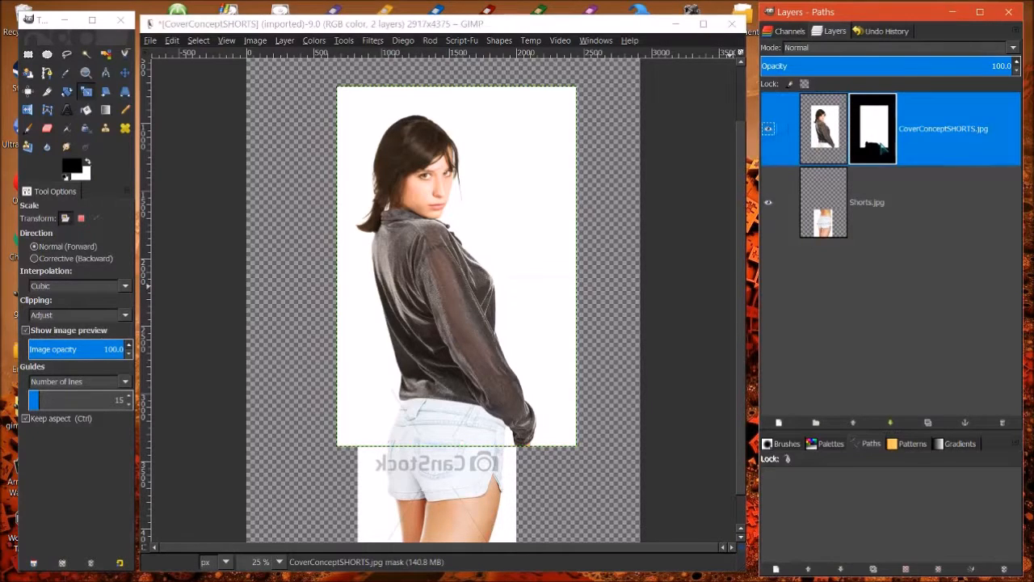
{"action": "left_click", "coordinate": [832, 131]}
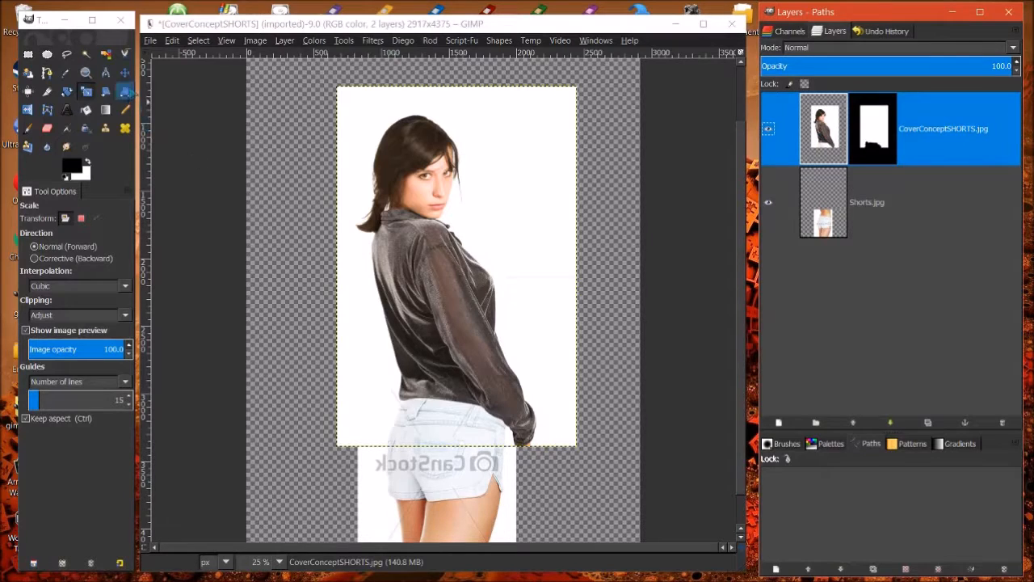
{"action": "left_click", "coordinate": [125, 72]}
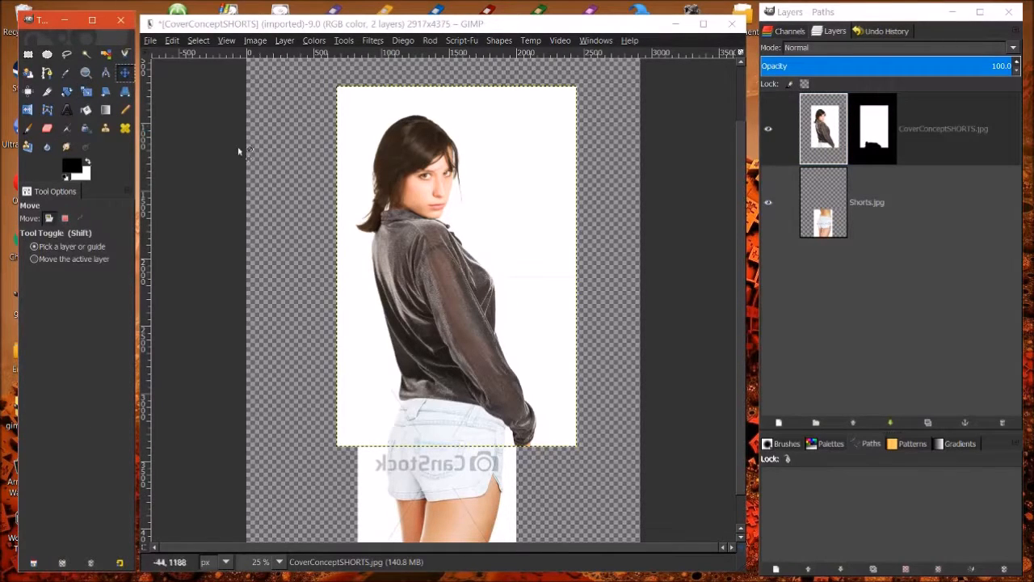
{"action": "left_click_drag", "start_coordinate": [478, 260], "coordinate": [468, 255]}
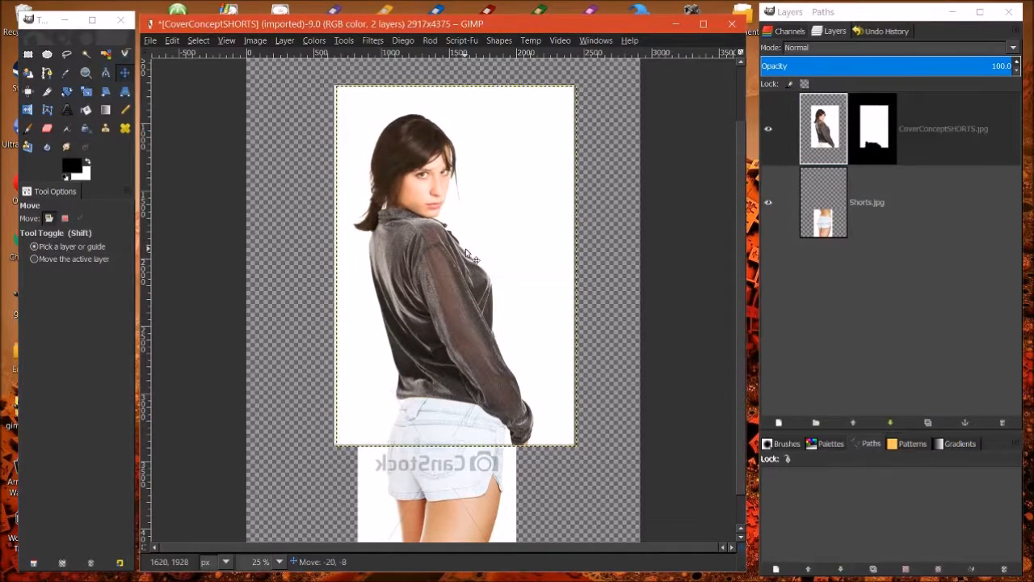
{"action": "left_click_drag", "start_coordinate": [466, 252], "coordinate": [464, 253]}
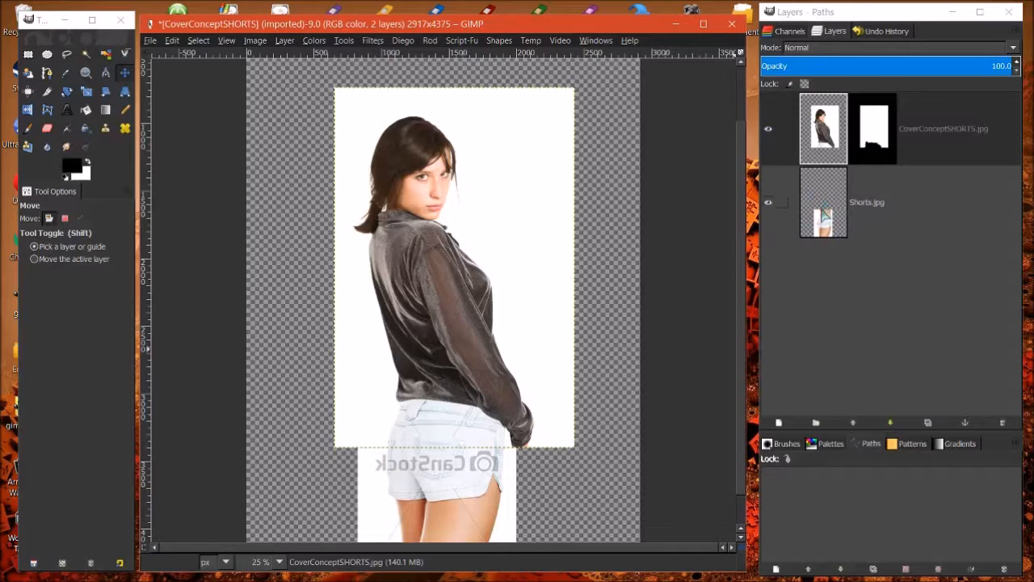
- Add a new transparent 2917 × 4375 px layer named "drop shadow" directly above the Shorts.jpg layer
{"action": "right_click", "coordinate": [820, 212]}
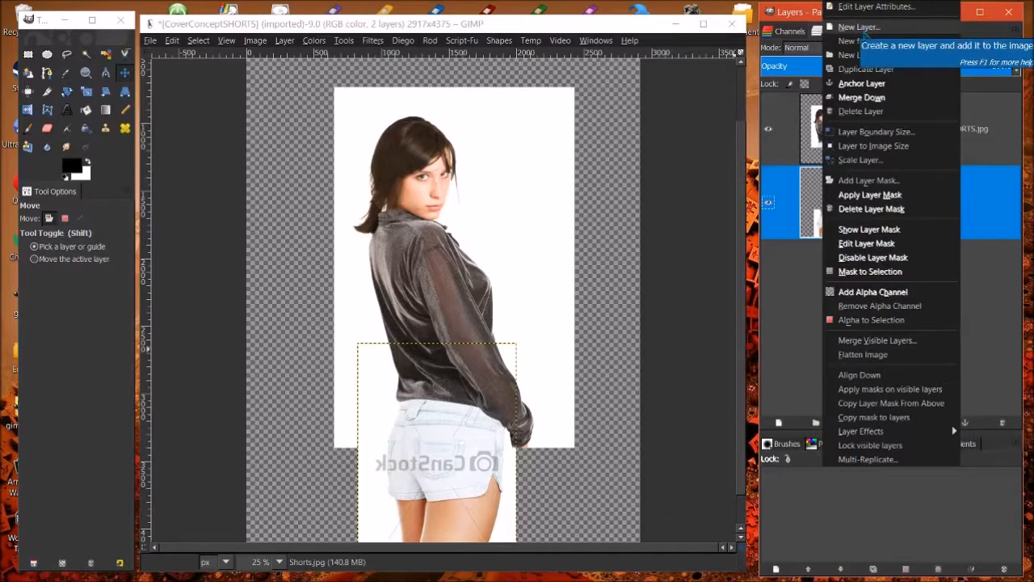
{"action": "left_click", "coordinate": [860, 26]}
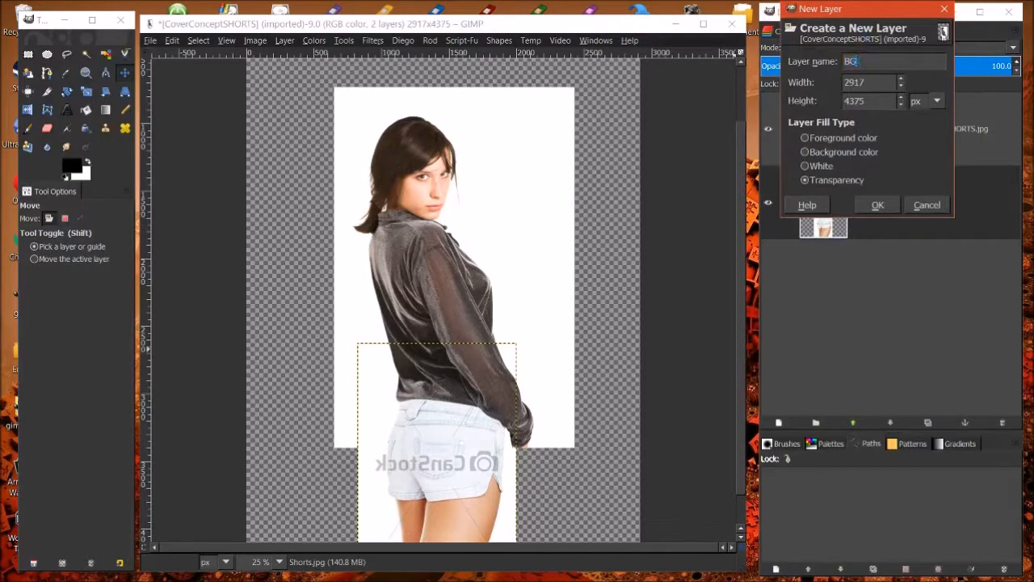
{"action": "type", "text": "drop shadow"}
{"action": "key", "text": "Return"}
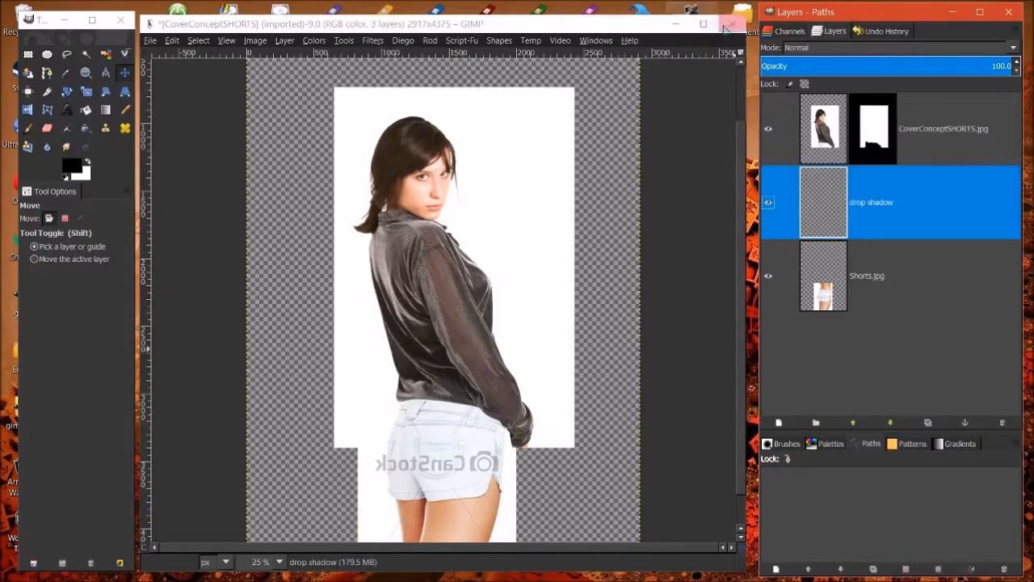
- Paint a black Paintbrush stroke about 200 px wide on the drop shadow layer along the waistband under the blouse's back hem
{"action": "left_click", "coordinate": [28, 127]}
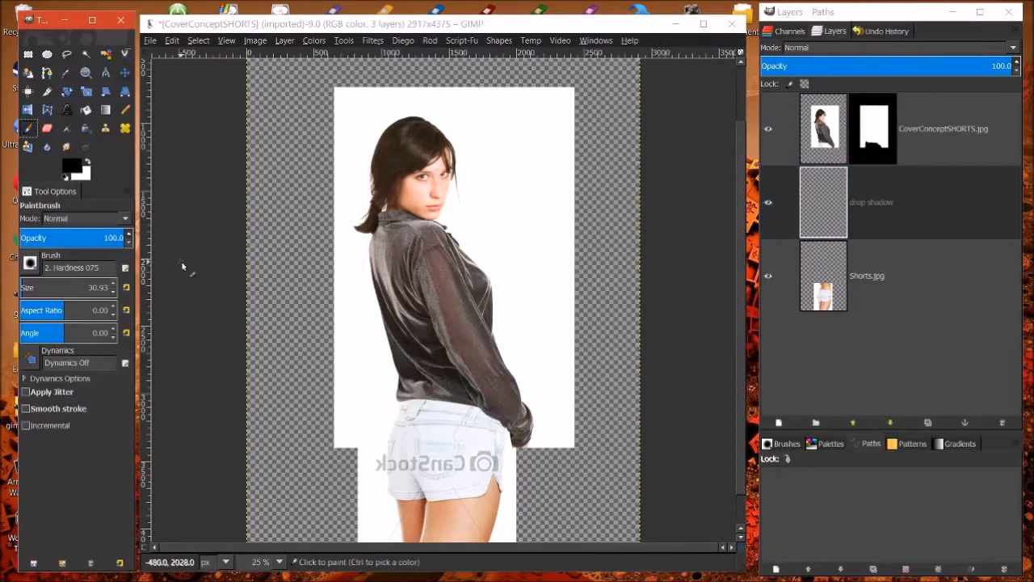
{"action": "left_click_drag", "start_coordinate": [27, 289], "coordinate": [37, 289]}
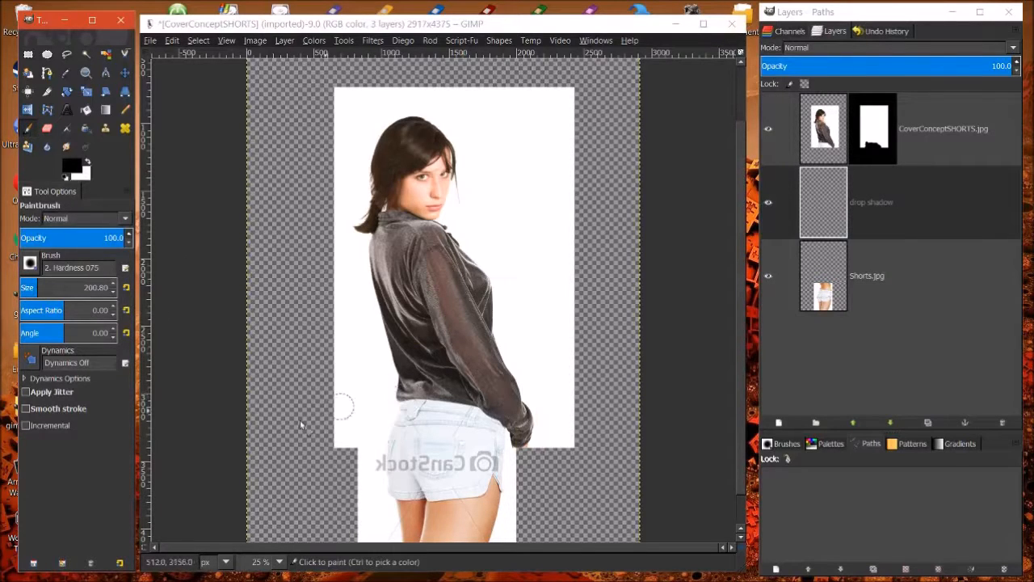
{"action": "left_click", "coordinate": [279, 561]}
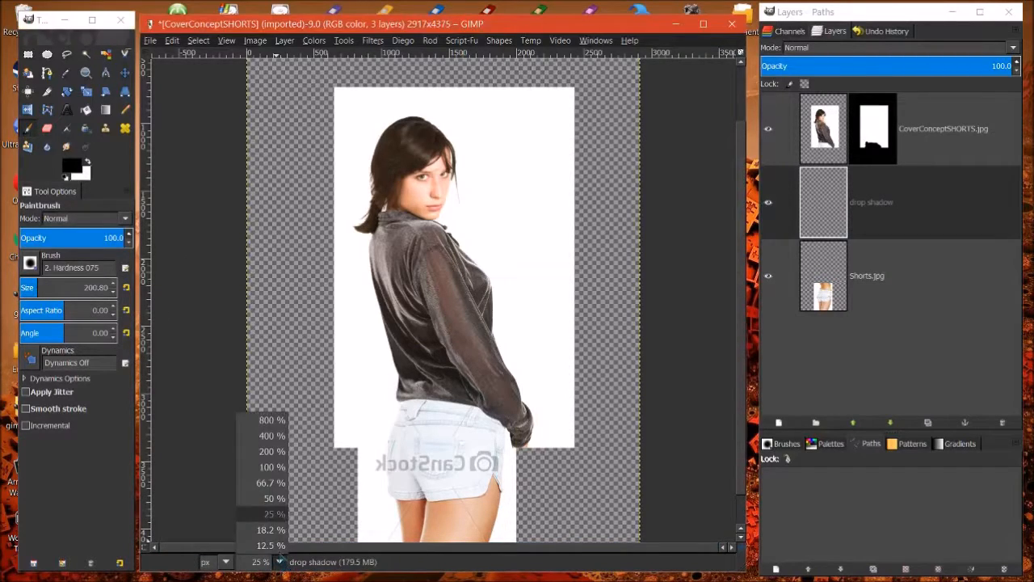
{"action": "left_click", "coordinate": [263, 466]}
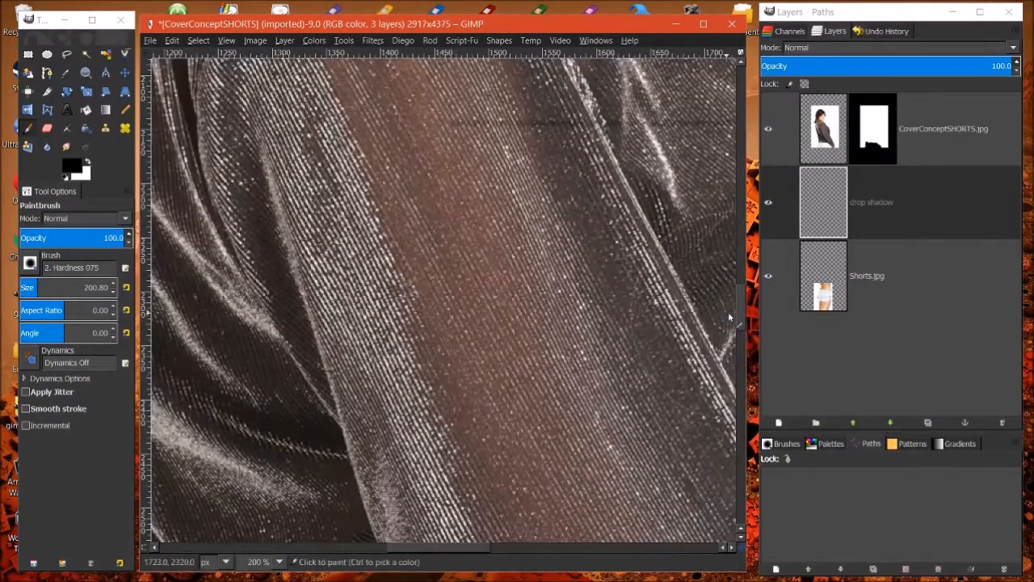
{"action": "left_click_drag", "start_coordinate": [729, 312], "coordinate": [734, 396]}
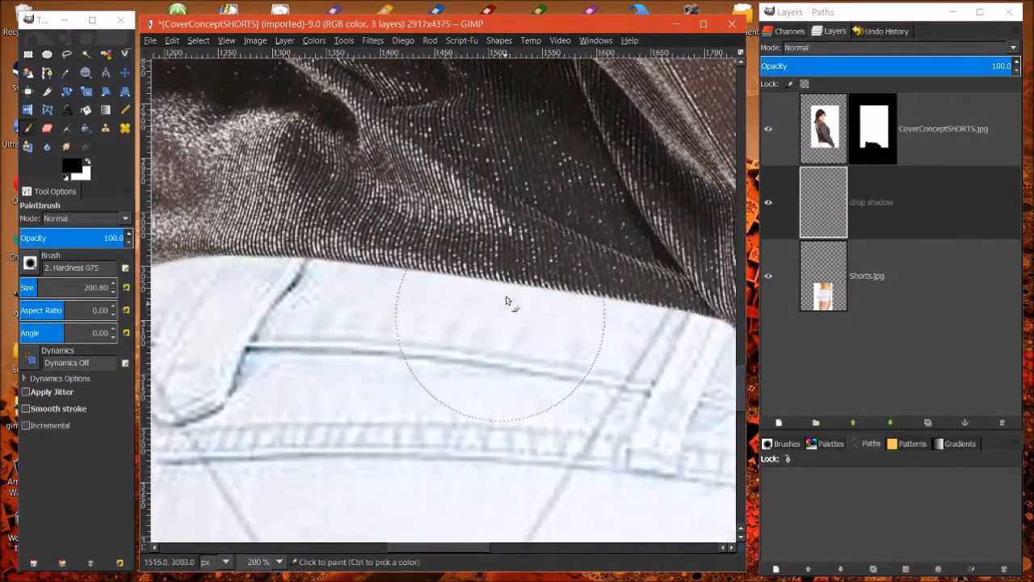
{"action": "left_click", "coordinate": [831, 202]}
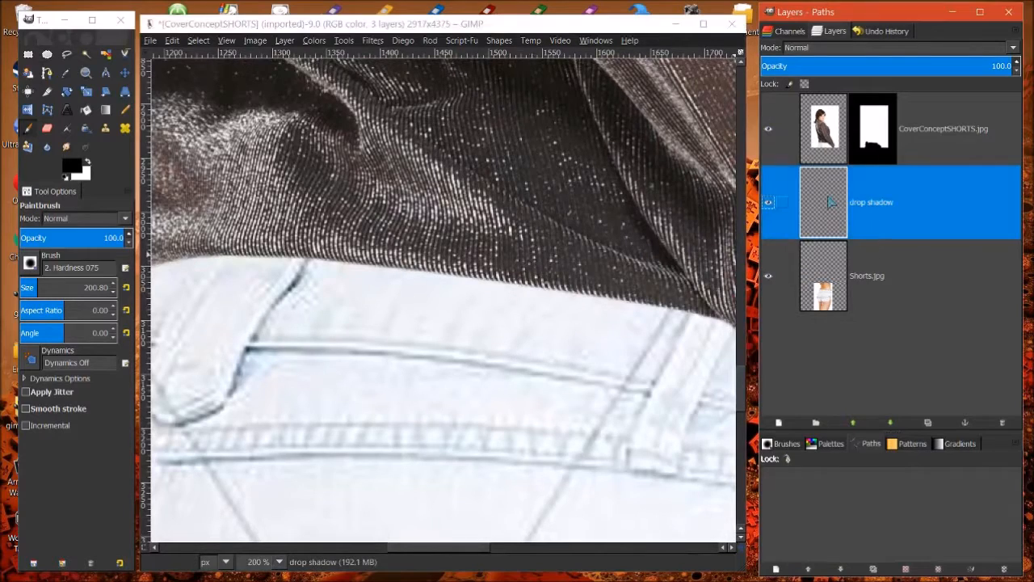
{"action": "left_click_drag", "start_coordinate": [614, 323], "coordinate": [162, 290]}
{"action": "scroll", "coordinate": [436, 452], "scroll_direction": "left", "scroll_amount": 5}
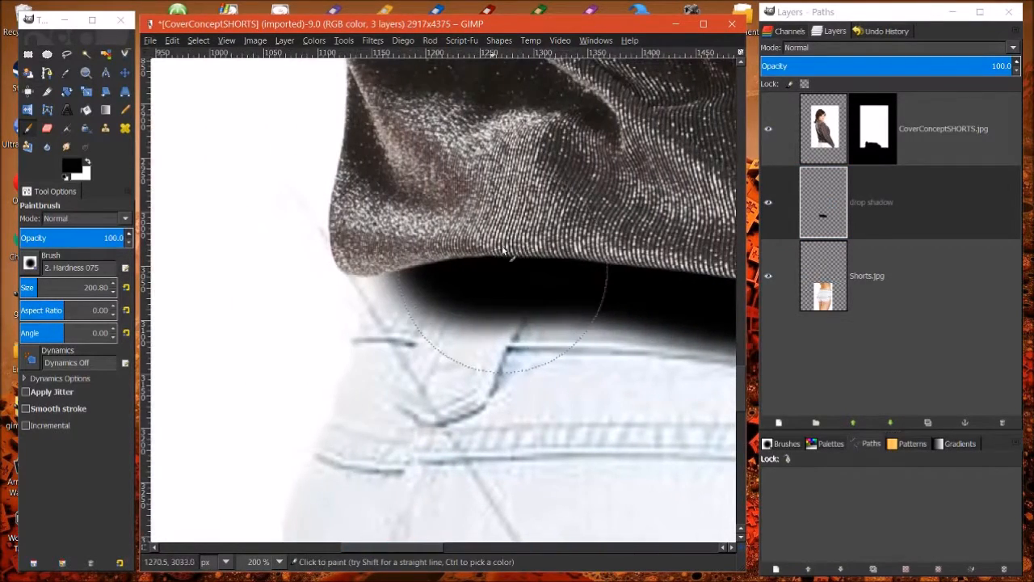
{"action": "left_click_drag", "start_coordinate": [471, 245], "coordinate": [417, 250]}
- Extend the black shadow stroke along the underside of the sleeve to the wrist cuff
{"action": "left_click_drag", "start_coordinate": [364, 549], "coordinate": [444, 555]}
{"action": "mouse_move", "coordinate": [340, 380]}
{"action": "left_mouse_down"}
{"action": "mouse_move", "coordinate": [477, 384]}
{"action": "mouse_move", "coordinate": [701, 475]}
{"action": "left_mouse_up"}
{"action": "left_click_drag", "start_coordinate": [481, 550], "coordinate": [512, 554]}
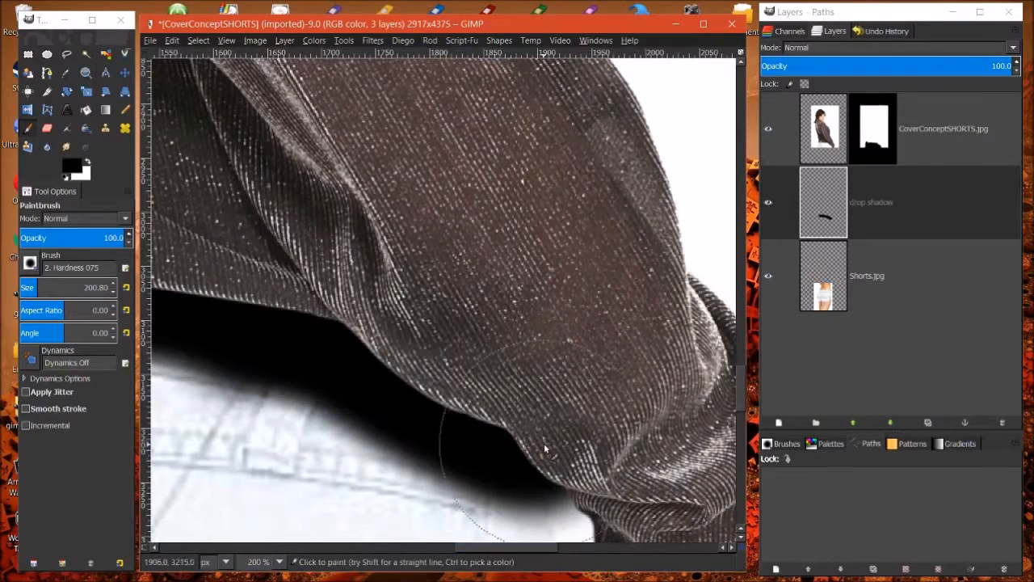
{"action": "left_click_drag", "start_coordinate": [546, 444], "coordinate": [634, 468]}
{"action": "left_click_drag", "start_coordinate": [740, 382], "coordinate": [741, 401]}
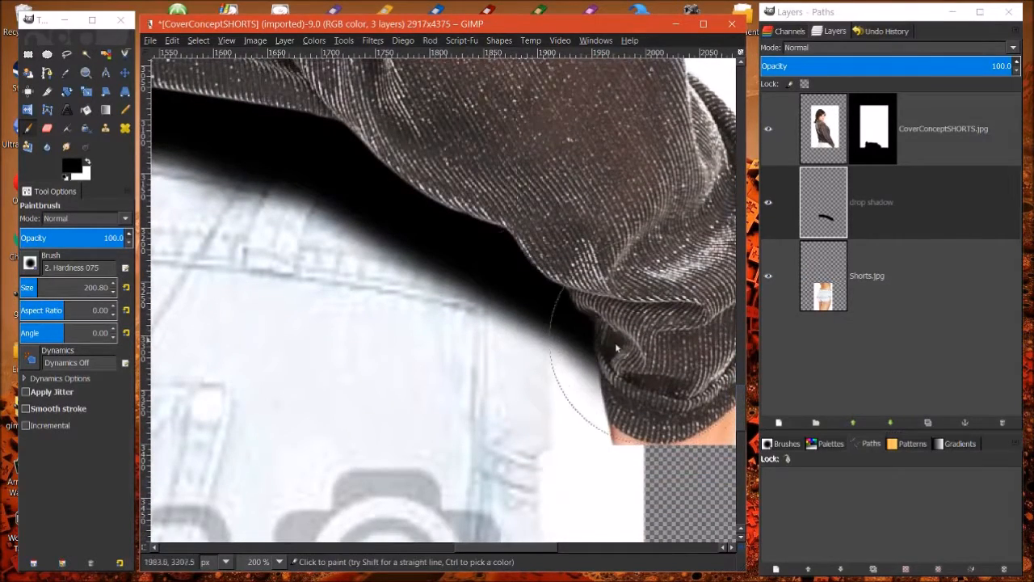
- Erase the shadow's end beside the cuff and repaint it thicker under the sleeve with a 191.80 px black brush
{"action": "left_click", "coordinate": [47, 128]}
{"action": "mouse_move", "coordinate": [622, 408]}
{"action": "left_mouse_down"}
{"action": "mouse_move", "coordinate": [558, 311]}
{"action": "mouse_move", "coordinate": [594, 380]}
{"action": "left_mouse_up"}
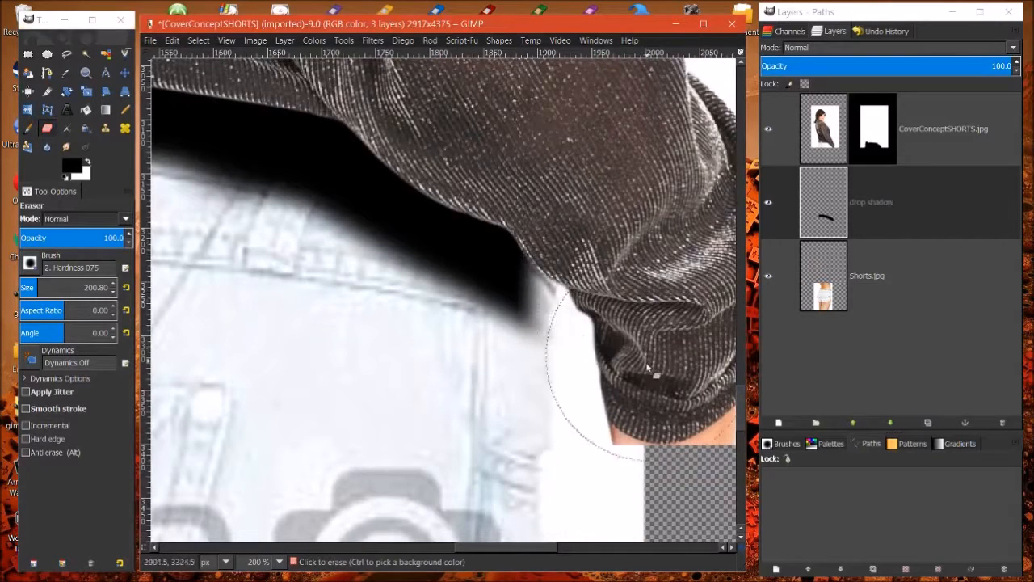
{"action": "left_click", "coordinate": [28, 127]}
{"action": "key", "text": "bracketleft"}
{"action": "key", "text": "bracketleft"}
{"action": "key", "text": "bracketleft"}
{"action": "key", "text": "bracketleft"}
{"action": "key", "text": "bracketleft"}
{"action": "key", "text": "bracketleft"}
{"action": "key", "text": "bracketleft"}
{"action": "left_click", "coordinate": [502, 263]}
{"action": "key", "text": "bracketleft"}
{"action": "key", "text": "bracketleft"}
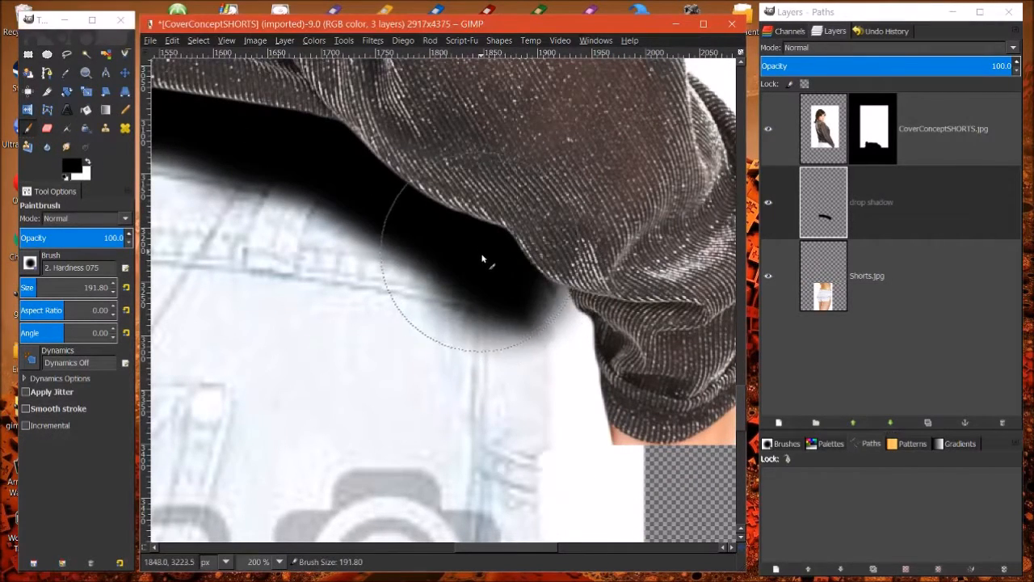
{"action": "left_click", "coordinate": [481, 261]}
{"action": "left_click", "coordinate": [483, 268]}
{"action": "left_click", "coordinate": [512, 272]}
{"action": "left_click", "coordinate": [521, 273]}
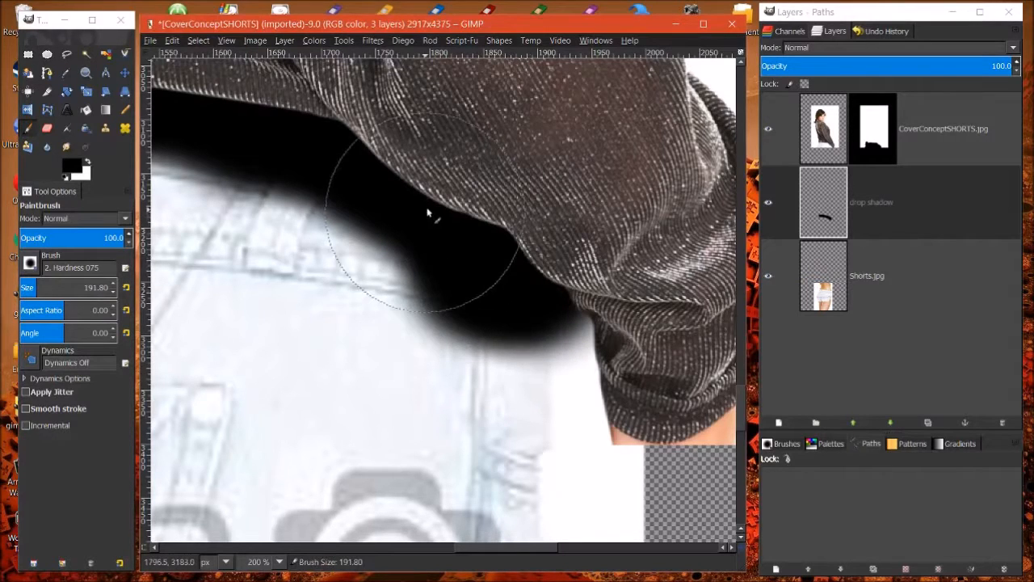
{"action": "left_click", "coordinate": [551, 317]}
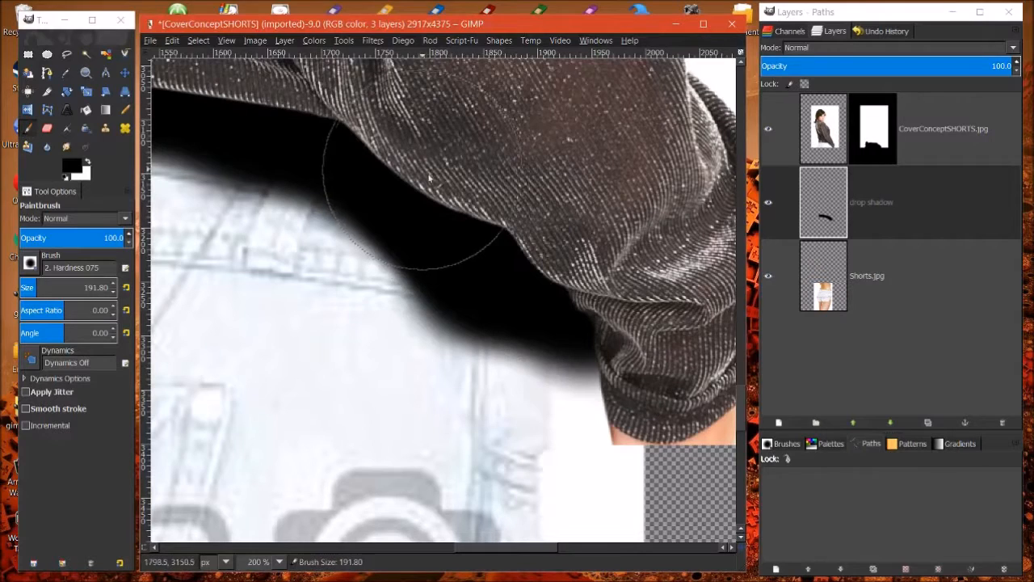
- Thicken the black shadow under the blouse's rear hem corner and along the adjoining waistband
{"action": "left_click_drag", "start_coordinate": [501, 547], "coordinate": [396, 546]}
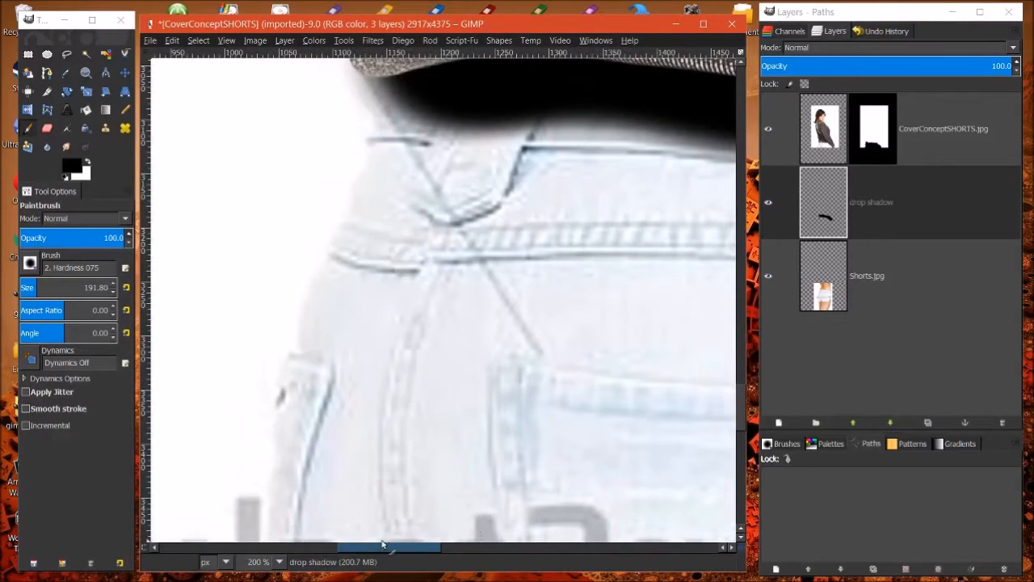
{"action": "left_click", "coordinate": [400, 91]}
{"action": "mouse_move", "coordinate": [399, 92]}
{"action": "left_mouse_down"}
{"action": "mouse_move", "coordinate": [528, 83]}
{"action": "mouse_move", "coordinate": [693, 97]}
{"action": "left_mouse_up"}
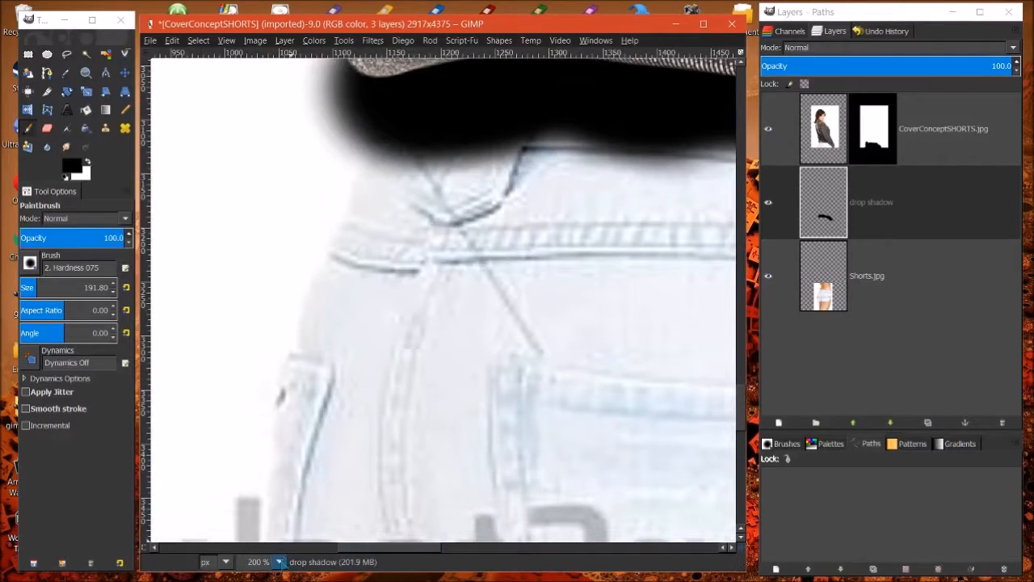
- Erase the shadow's lower edge from below the cuff to the middle of the waistband with the 191.80 px Eraser
{"action": "left_click", "coordinate": [279, 562]}
{"action": "left_click", "coordinate": [263, 468]}
{"action": "left_click", "coordinate": [279, 561]}
{"action": "left_click", "coordinate": [262, 488]}
{"action": "left_click_drag", "start_coordinate": [352, 549], "coordinate": [415, 550]}
{"action": "left_click", "coordinate": [46, 127]}
{"action": "mouse_move", "coordinate": [587, 373]}
{"action": "left_mouse_down"}
{"action": "mouse_move", "coordinate": [523, 314]}
{"action": "mouse_move", "coordinate": [485, 275]}
{"action": "left_mouse_up"}
{"action": "left_click", "coordinate": [364, 270], "text": "shift"}
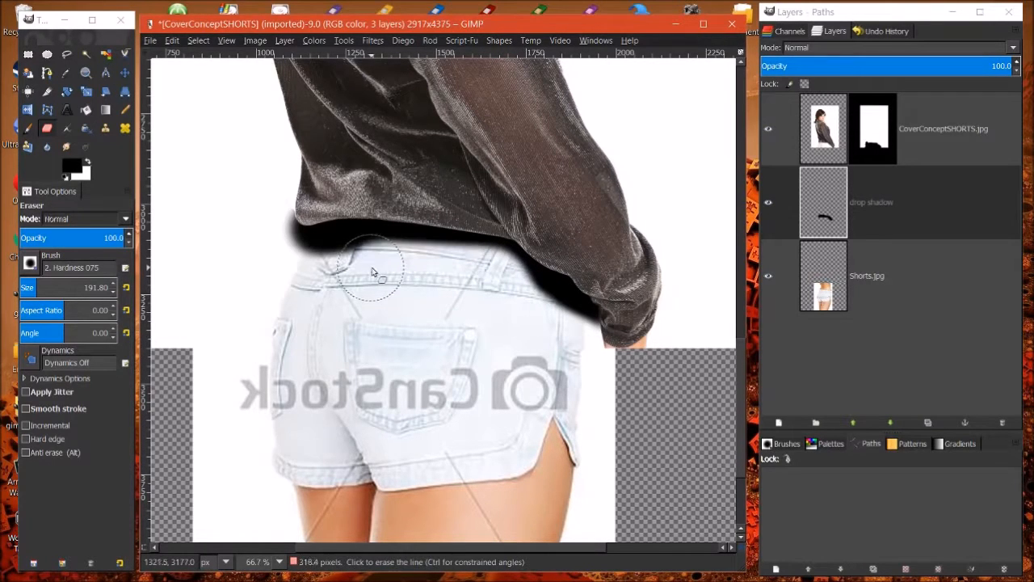
- Trim the rest of the shadow to a thin band under the hem and erase the spill beyond the blouse's rear corner
{"action": "left_click", "coordinate": [305, 260], "text": "shift"}
{"action": "left_click", "coordinate": [340, 265]}
{"action": "left_click", "coordinate": [382, 257], "text": "shift"}
{"action": "left_click", "coordinate": [406, 263], "text": "shift"}
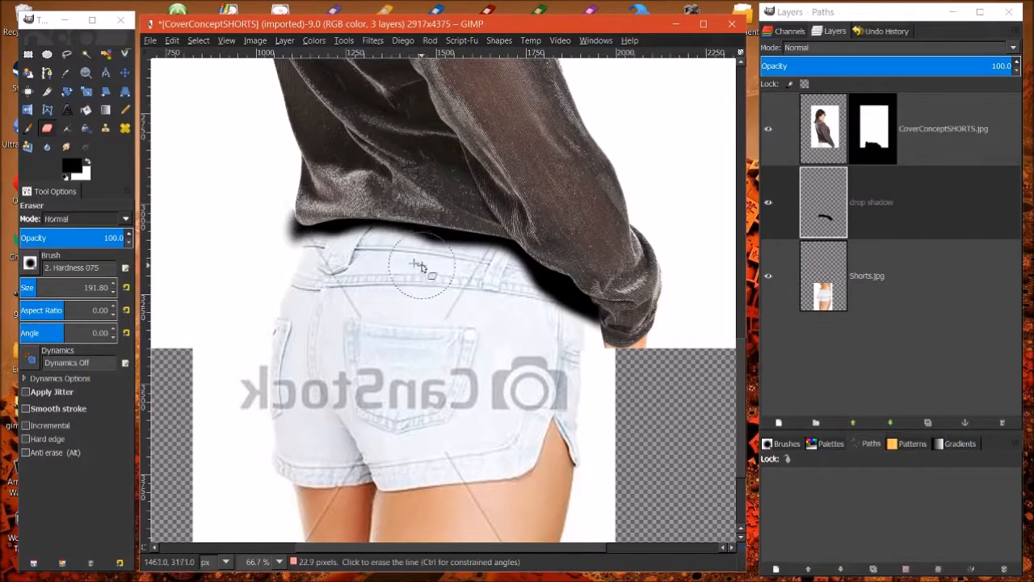
{"action": "left_click", "coordinate": [446, 267], "text": "shift"}
{"action": "left_click", "coordinate": [476, 271], "text": "shift"}
{"action": "mouse_move", "coordinate": [362, 270]}
{"action": "left_mouse_down"}
{"action": "mouse_move", "coordinate": [281, 265]}
{"action": "mouse_move", "coordinate": [259, 242]}
{"action": "mouse_move", "coordinate": [282, 192]}
{"action": "mouse_move", "coordinate": [267, 232]}
{"action": "mouse_move", "coordinate": [286, 201]}
{"action": "mouse_move", "coordinate": [271, 237]}
{"action": "mouse_move", "coordinate": [285, 204]}
{"action": "mouse_move", "coordinate": [281, 236]}
{"action": "mouse_move", "coordinate": [288, 211]}
{"action": "mouse_move", "coordinate": [273, 231]}
{"action": "left_mouse_up"}
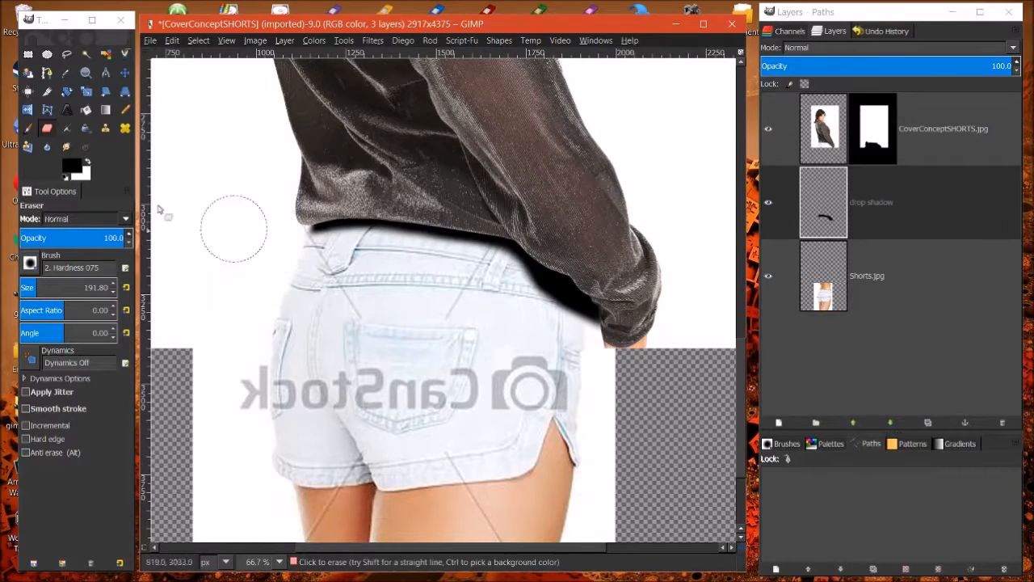
- Touch up the shadow's rear end with a 43.38 px brush and erase the overspill past the shorts' edge near the cuff
{"action": "left_click", "coordinate": [28, 128]}
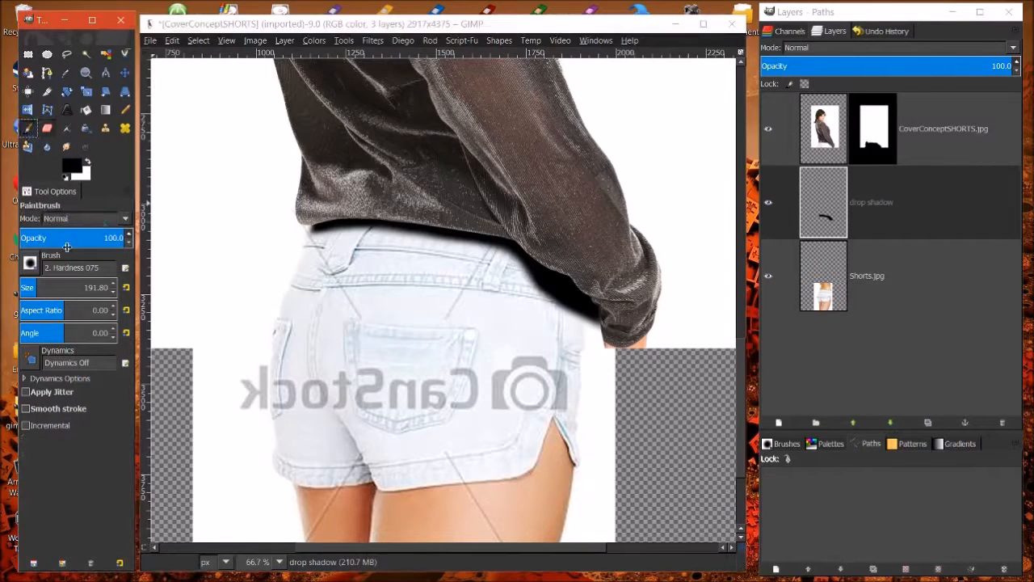
{"action": "left_click", "coordinate": [26, 287]}
{"action": "left_click", "coordinate": [309, 230]}
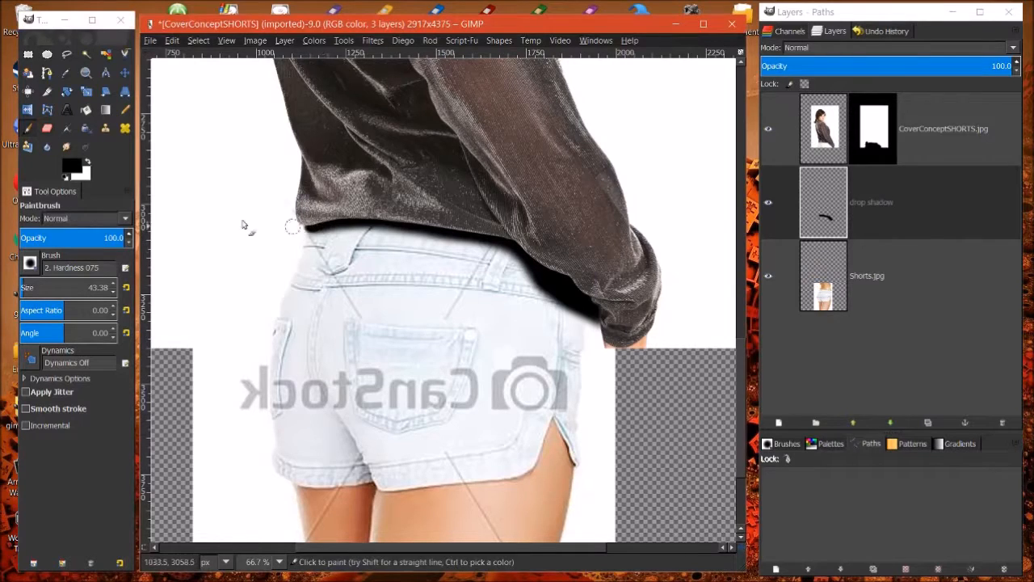
{"action": "left_click", "coordinate": [46, 127]}
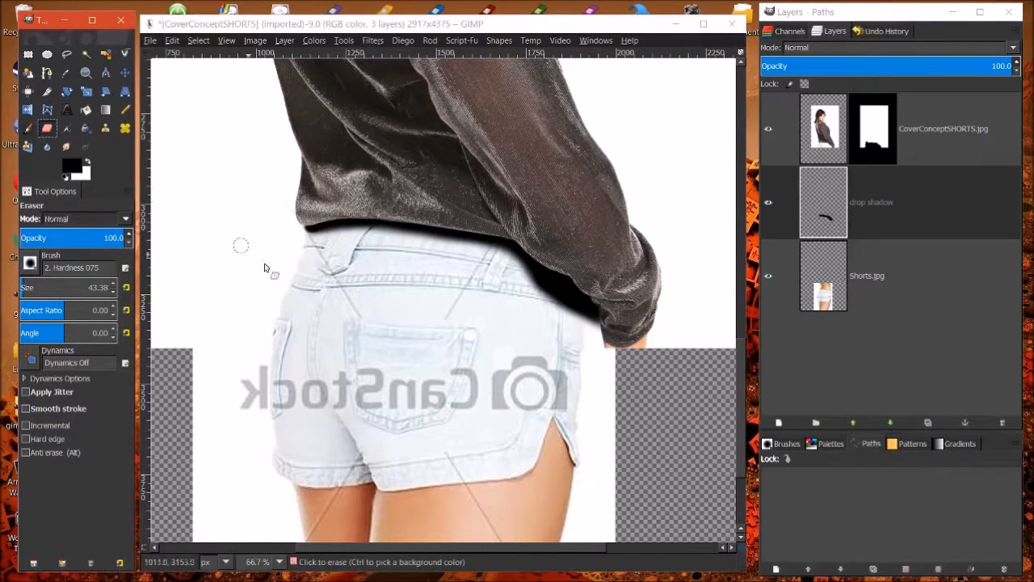
{"action": "left_click", "coordinate": [301, 236]}
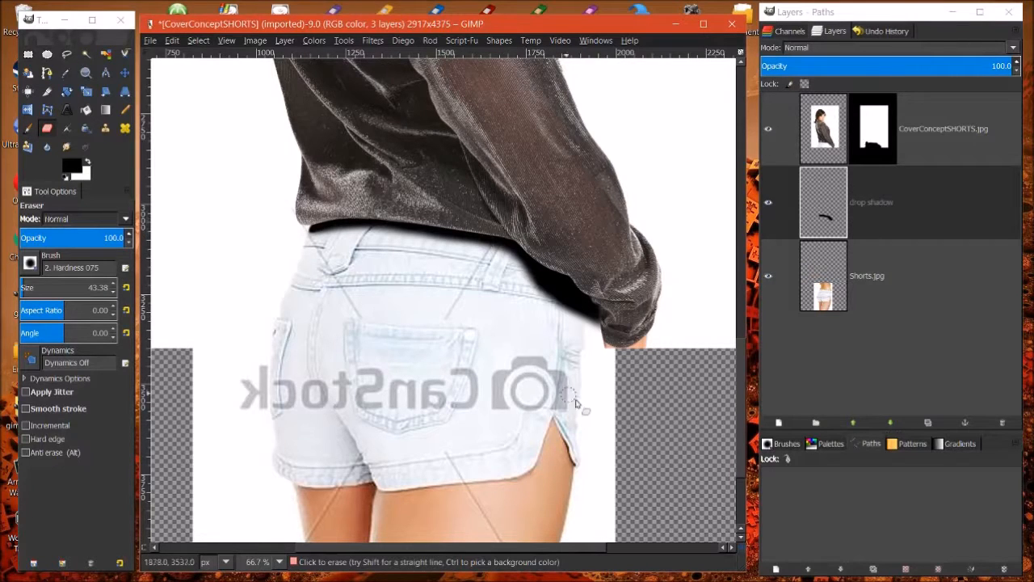
{"action": "left_click_drag", "start_coordinate": [590, 339], "coordinate": [600, 285]}
- Crop the drop shadow layer to a 1222 × 989 px rectangle around the waist and clear the selection
{"action": "left_click", "coordinate": [828, 206]}
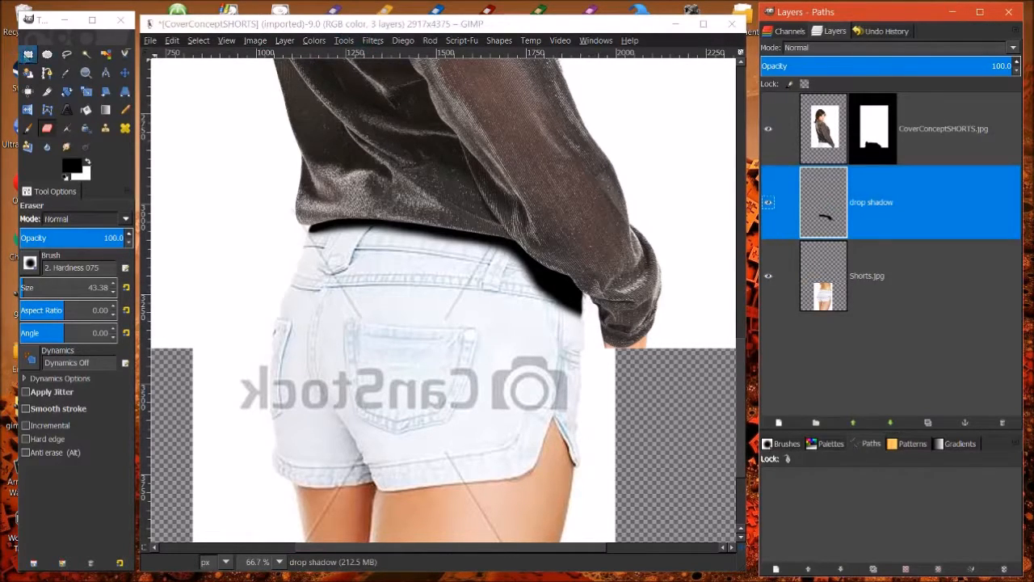
{"action": "left_click", "coordinate": [28, 54]}
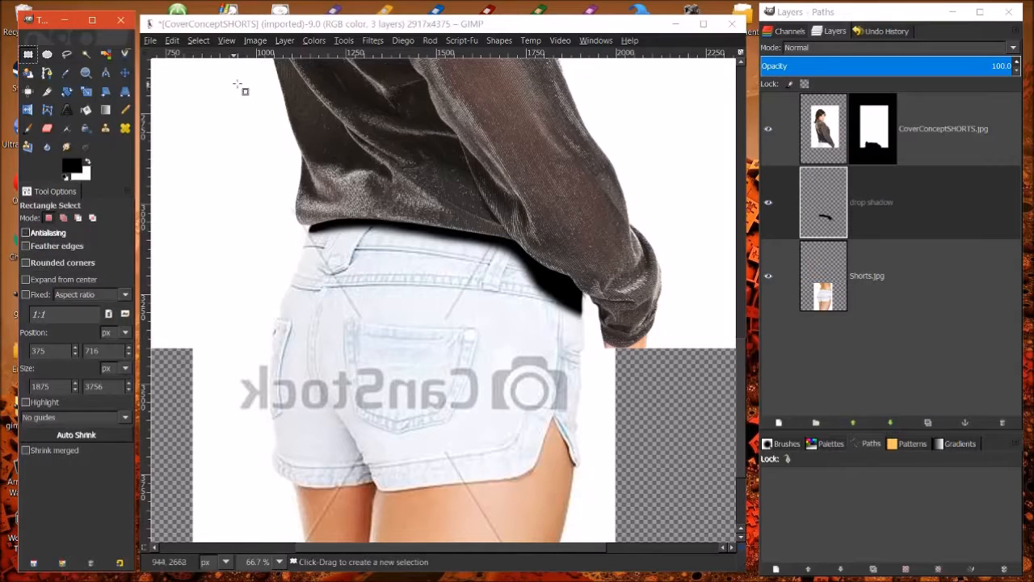
{"action": "left_click_drag", "start_coordinate": [239, 81], "coordinate": [680, 437]}
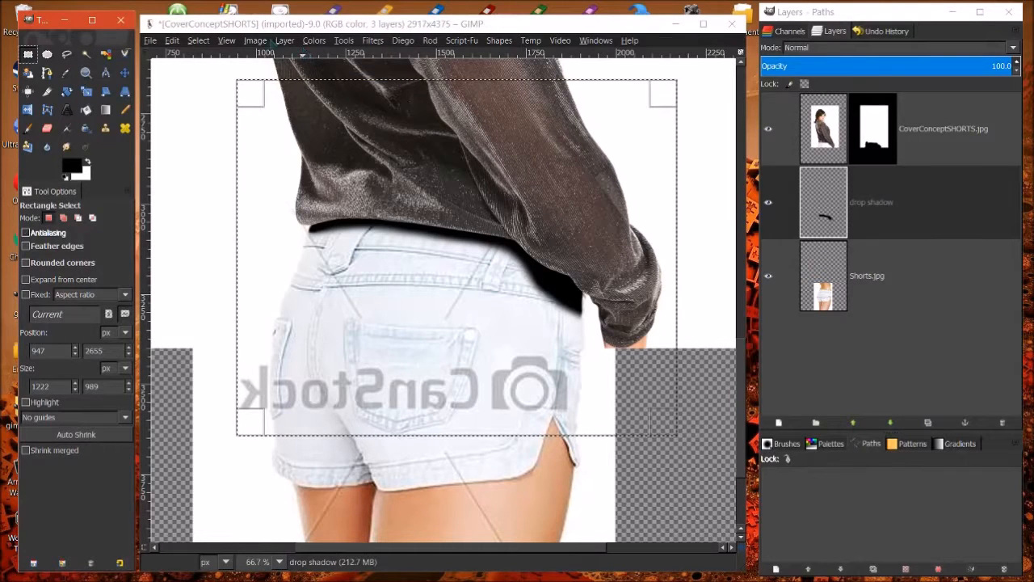
{"action": "left_click", "coordinate": [284, 40]}
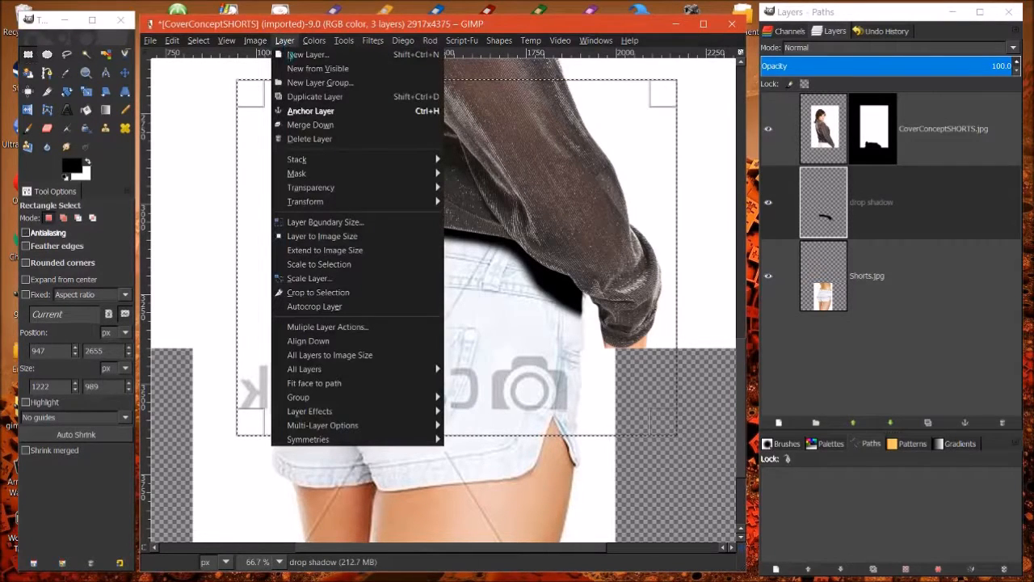
{"action": "left_click", "coordinate": [308, 293]}
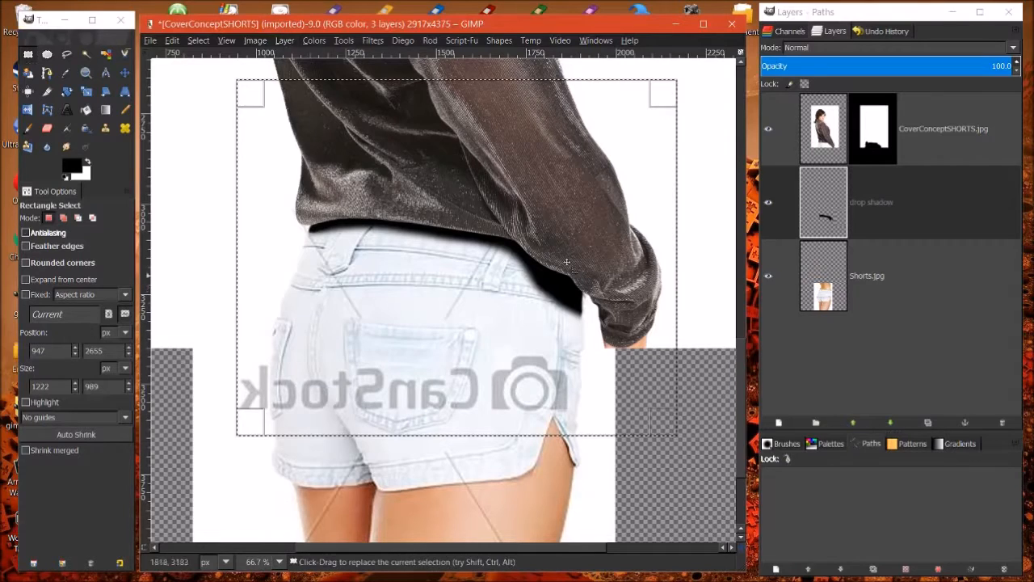
{"action": "left_click", "coordinate": [198, 41]}
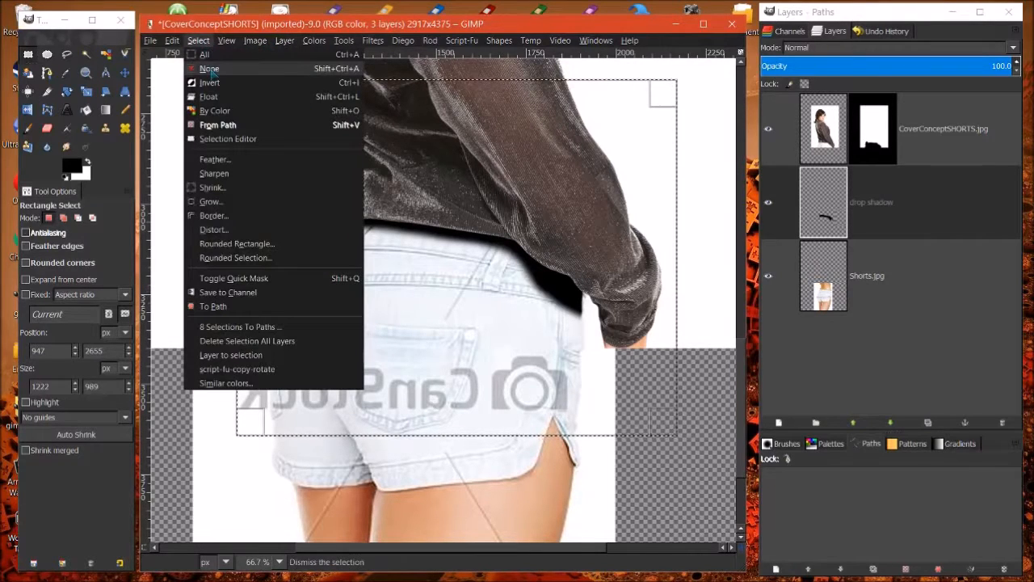
{"action": "left_click", "coordinate": [206, 71]}
- Apply a Gaussian Blur with a 23 px horizontal and vertical radius to the drop shadow layer
{"action": "left_click", "coordinate": [830, 214]}
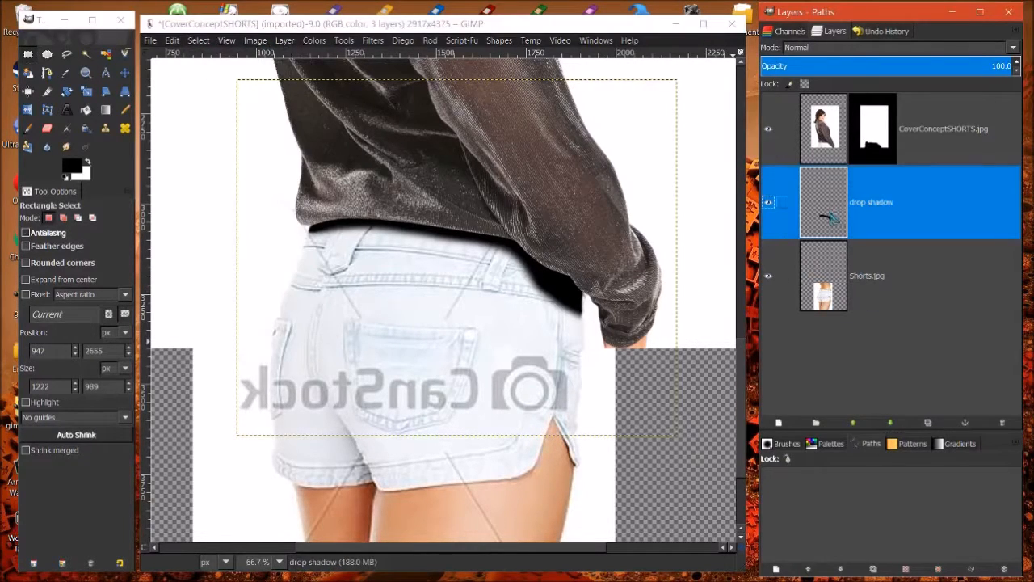
{"action": "left_click", "coordinate": [768, 203]}
{"action": "left_click", "coordinate": [768, 203]}
{"action": "left_click", "coordinate": [374, 40]}
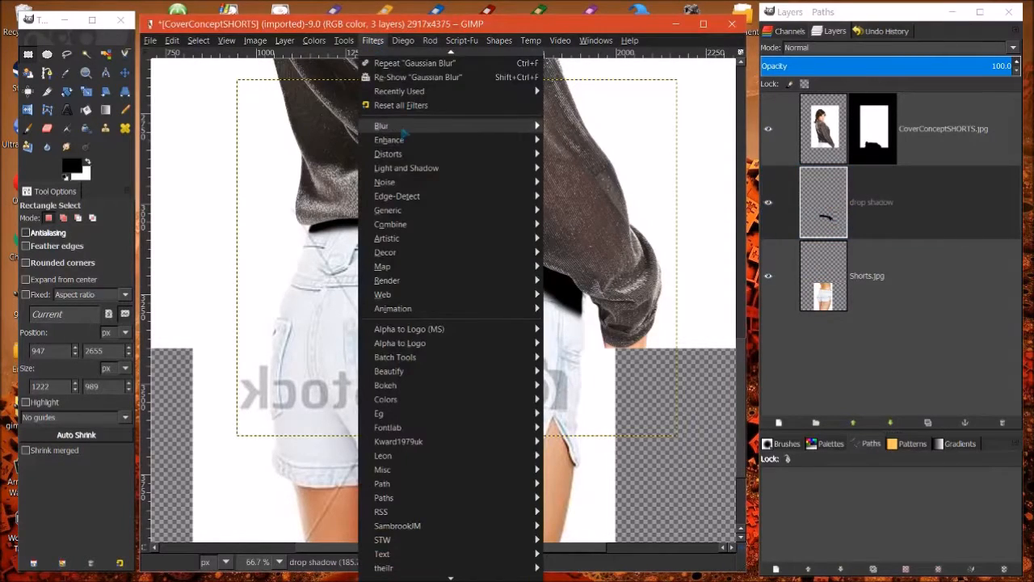
{"action": "mouse_move", "coordinate": [514, 129]}
{"action": "left_click", "coordinate": [568, 140]}
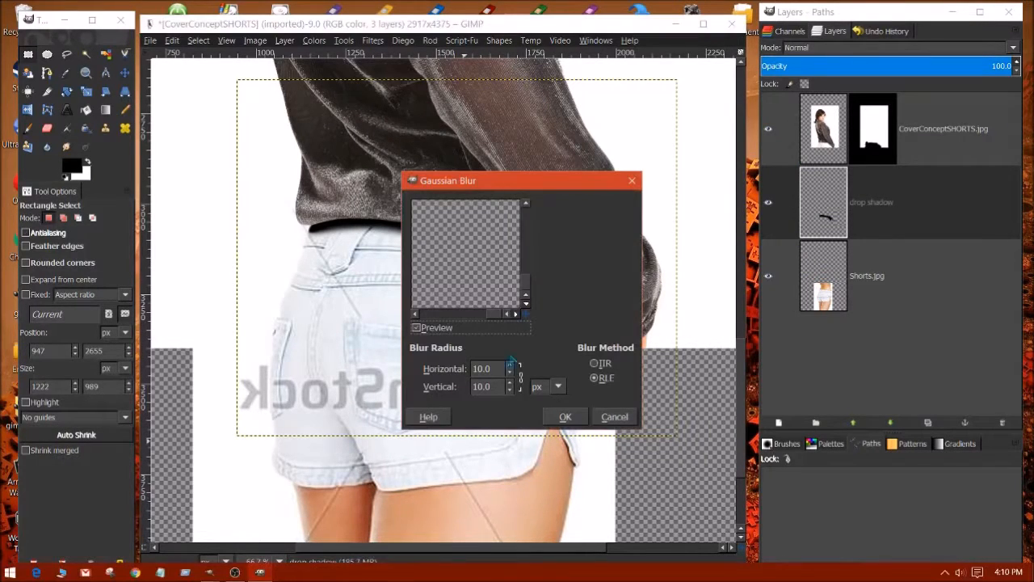
{"action": "mouse_move", "coordinate": [526, 314]}
{"action": "left_mouse_down"}
{"action": "mouse_move", "coordinate": [514, 301]}
{"action": "mouse_move", "coordinate": [521, 309]}
{"action": "left_mouse_up"}
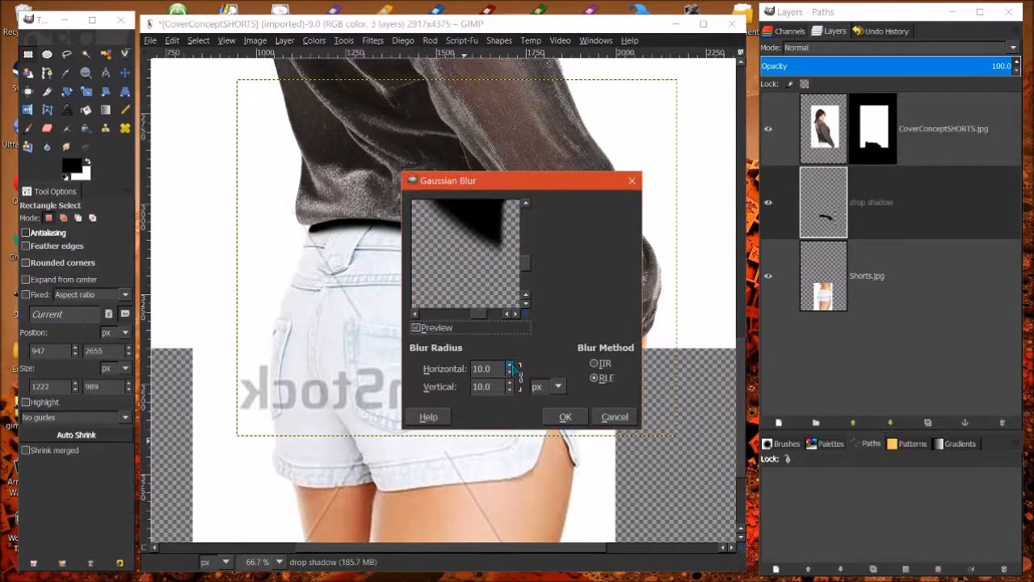
{"action": "left_click", "coordinate": [509, 364]}
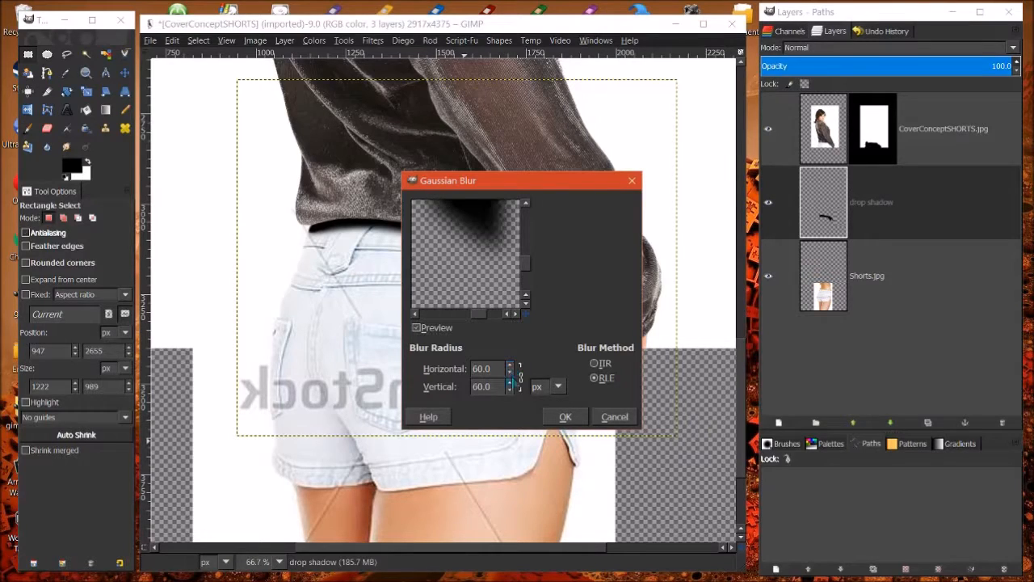
{"action": "left_click", "coordinate": [509, 391]}
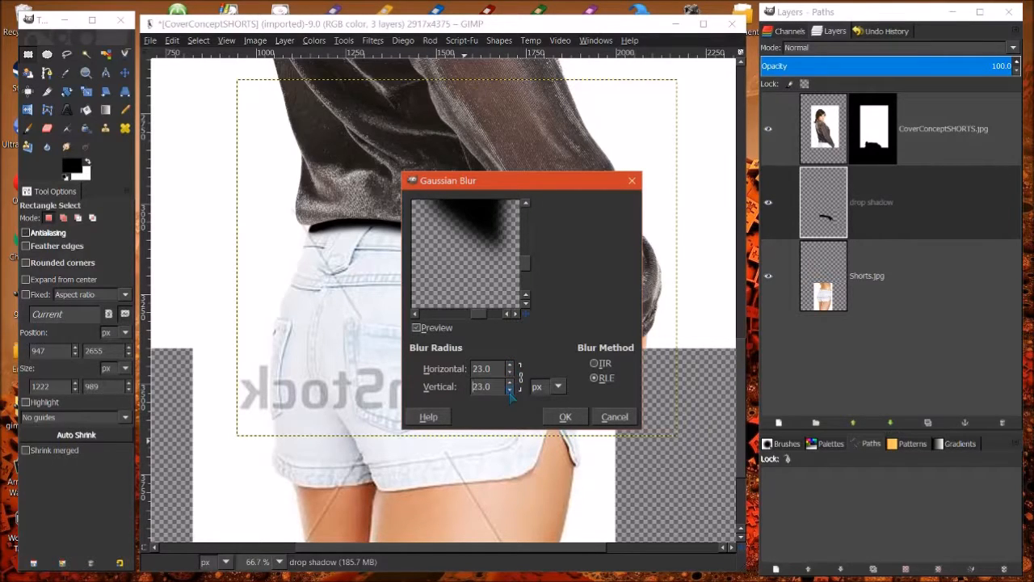
{"action": "left_click", "coordinate": [565, 416]}
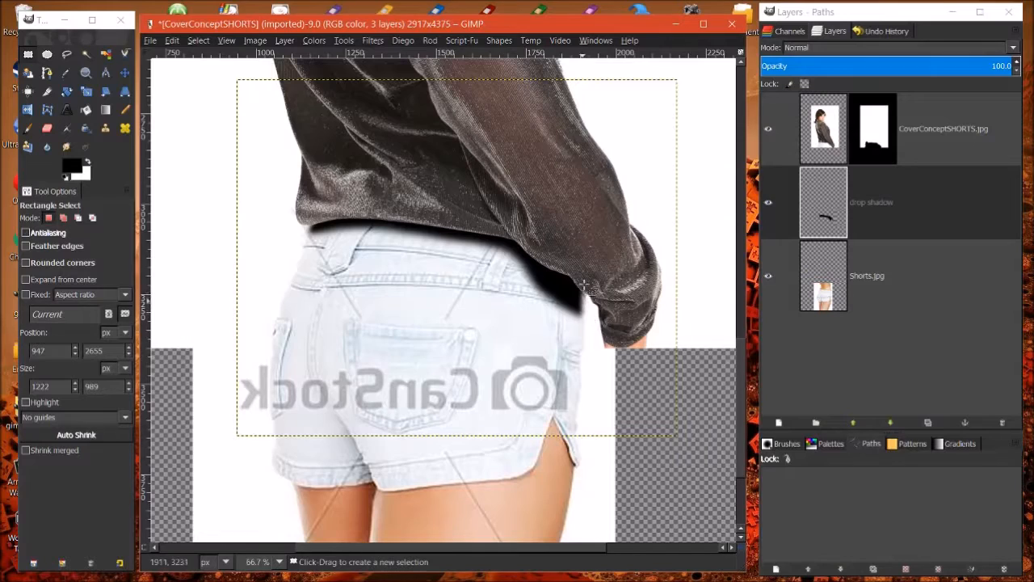
- Smudge the rear end of the drop shadow near the cuff with a 43.38 px brush
{"action": "left_click", "coordinate": [279, 561]}
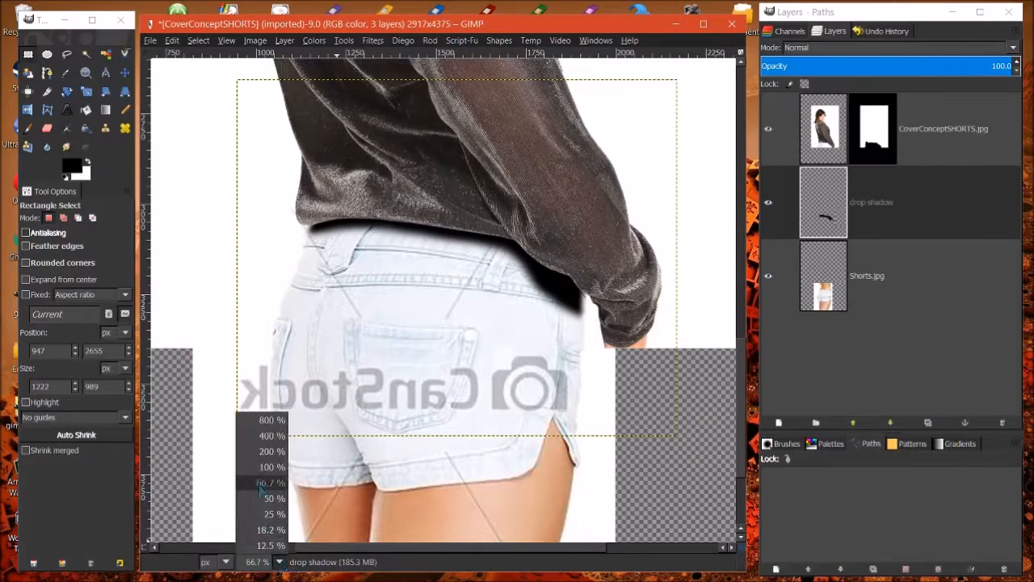
{"action": "left_click", "coordinate": [271, 467]}
{"action": "left_click_drag", "start_coordinate": [388, 548], "coordinate": [448, 551]}
{"action": "left_click", "coordinate": [67, 146]}
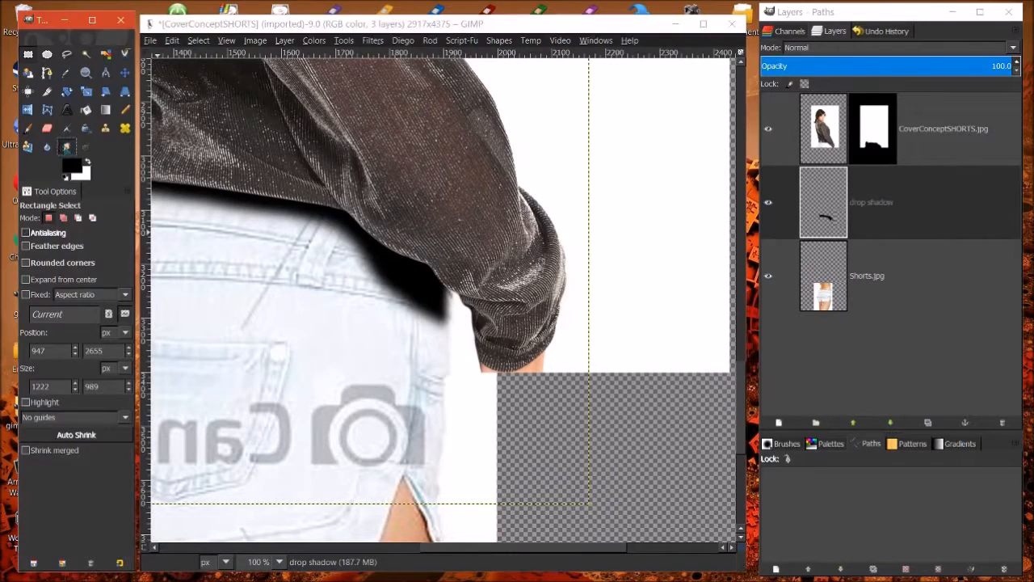
{"action": "left_click", "coordinate": [436, 314]}
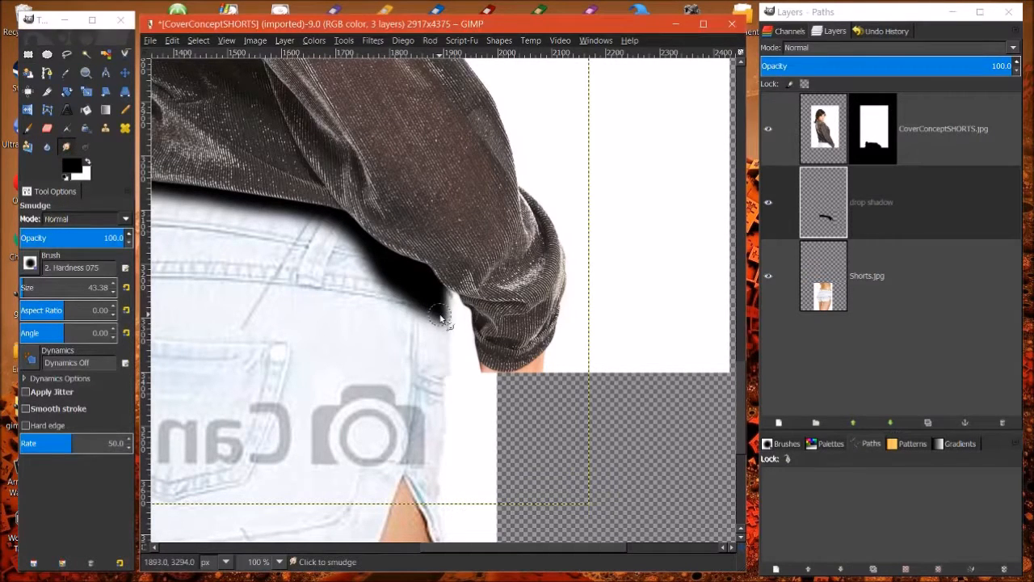
{"action": "left_click_drag", "start_coordinate": [444, 319], "coordinate": [434, 299]}
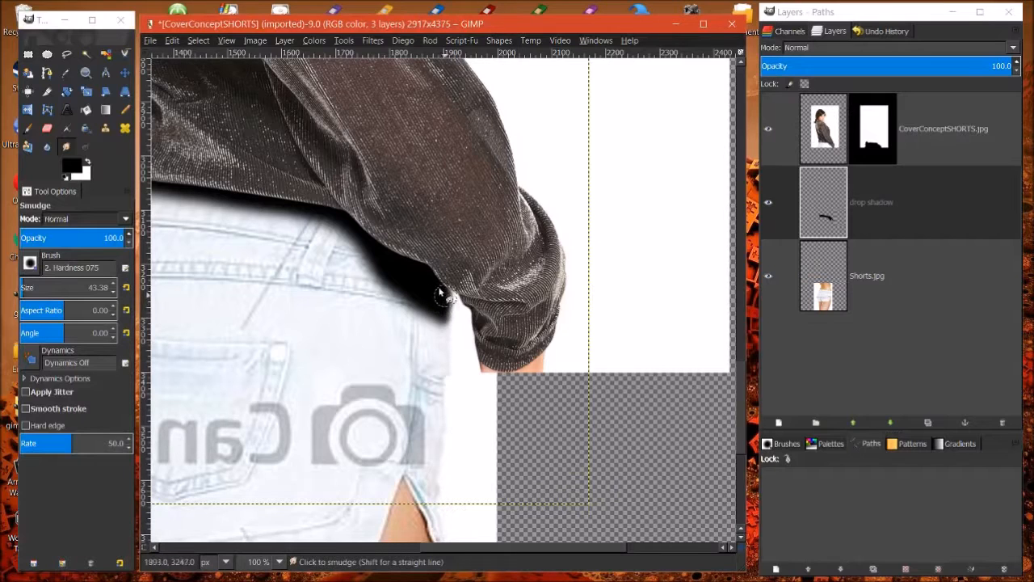
{"action": "left_click_drag", "start_coordinate": [458, 309], "coordinate": [457, 315]}
- Lower the drop shadow layer's opacity to 34 while checking the whole figure
{"action": "left_click", "coordinate": [279, 561]}
{"action": "left_click", "coordinate": [272, 489]}
{"action": "left_click_drag", "start_coordinate": [457, 547], "coordinate": [373, 547]}
{"action": "left_click", "coordinate": [279, 561]}
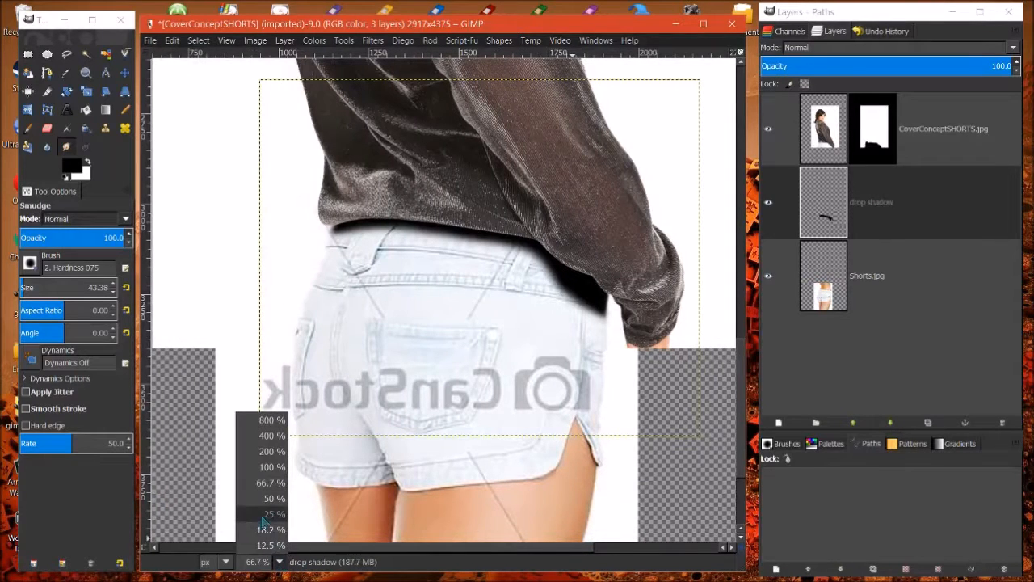
{"action": "left_click", "coordinate": [261, 522]}
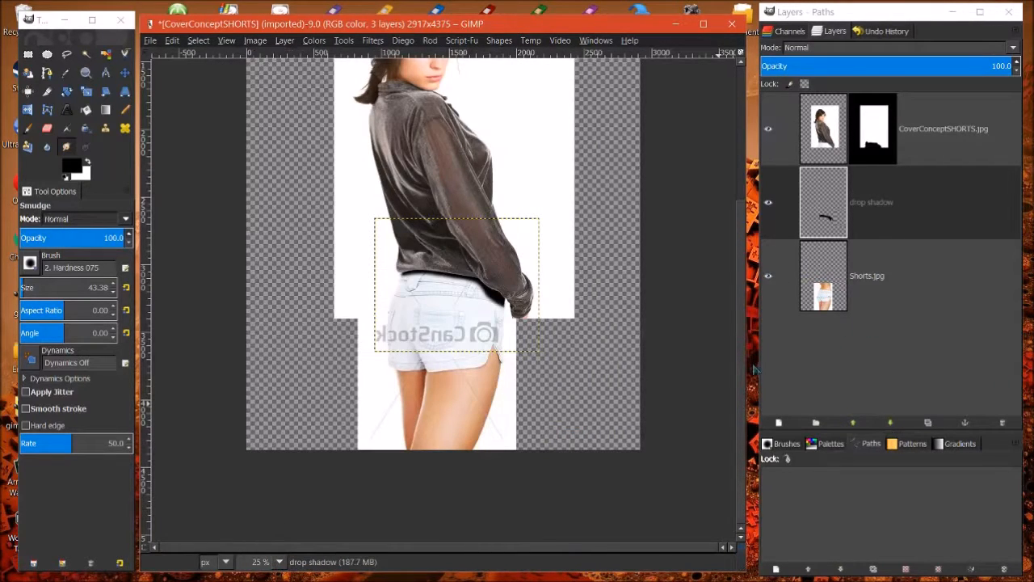
{"action": "scroll", "coordinate": [742, 368], "scroll_direction": "up", "scroll_amount": 3}
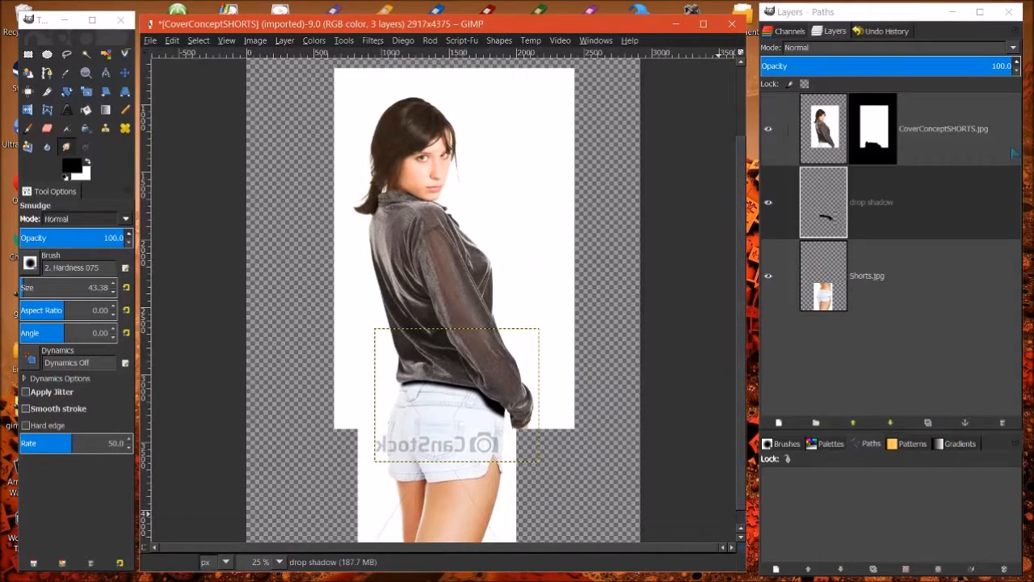
{"action": "left_click_drag", "start_coordinate": [1017, 71], "coordinate": [1019, 65]}
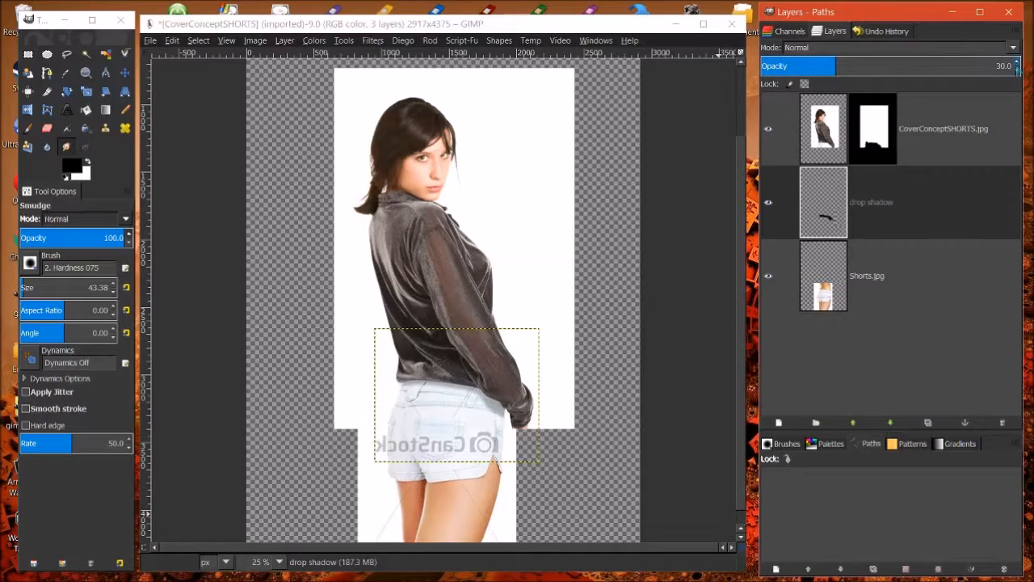
{"action": "left_click_drag", "start_coordinate": [1019, 64], "coordinate": [1020, 72]}
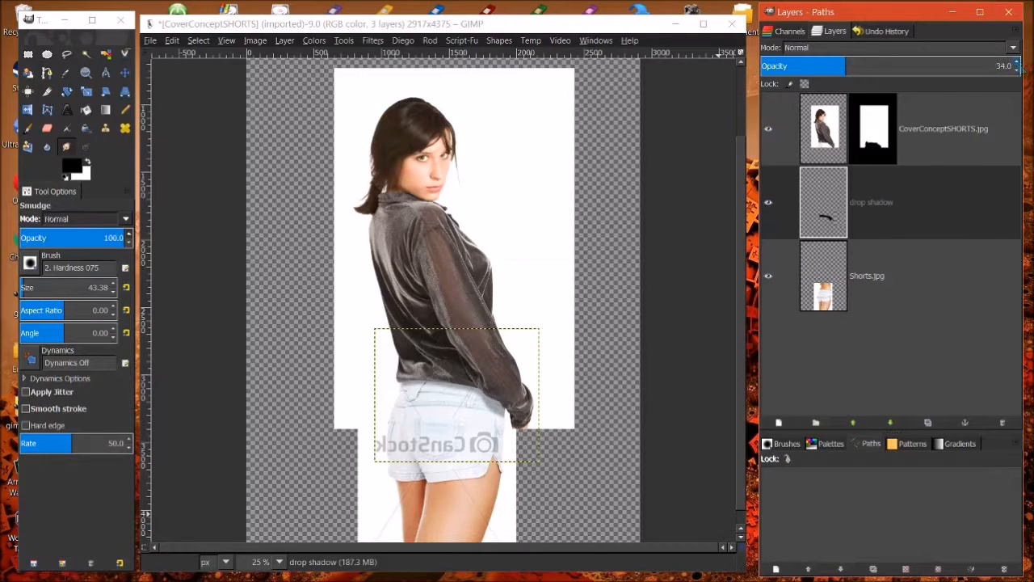
- Nudge the CoverConceptSHORTS.jpg layer slightly downward over the shorts with the Move tool
{"action": "left_click", "coordinate": [819, 140]}
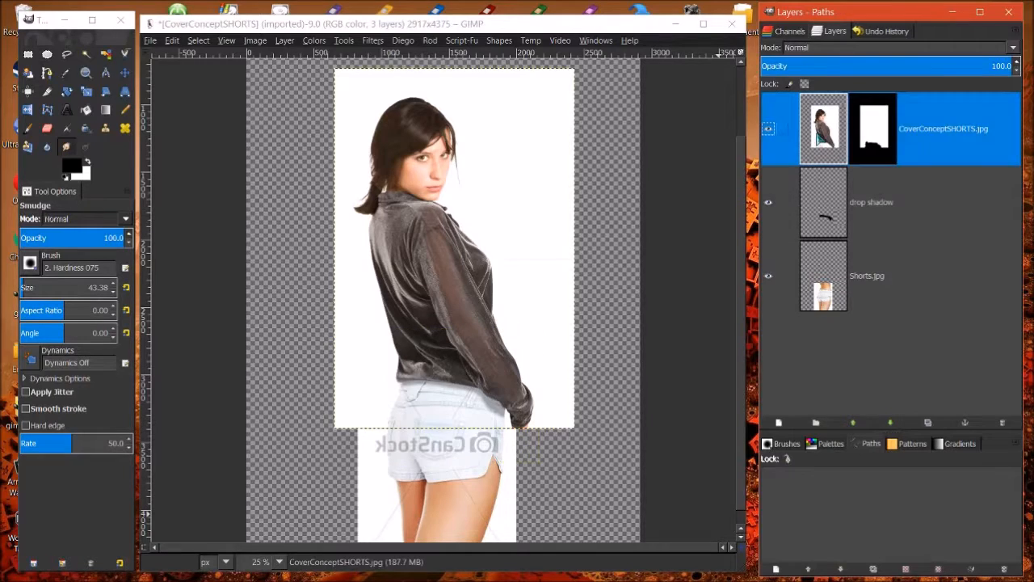
{"action": "left_click", "coordinate": [125, 73]}
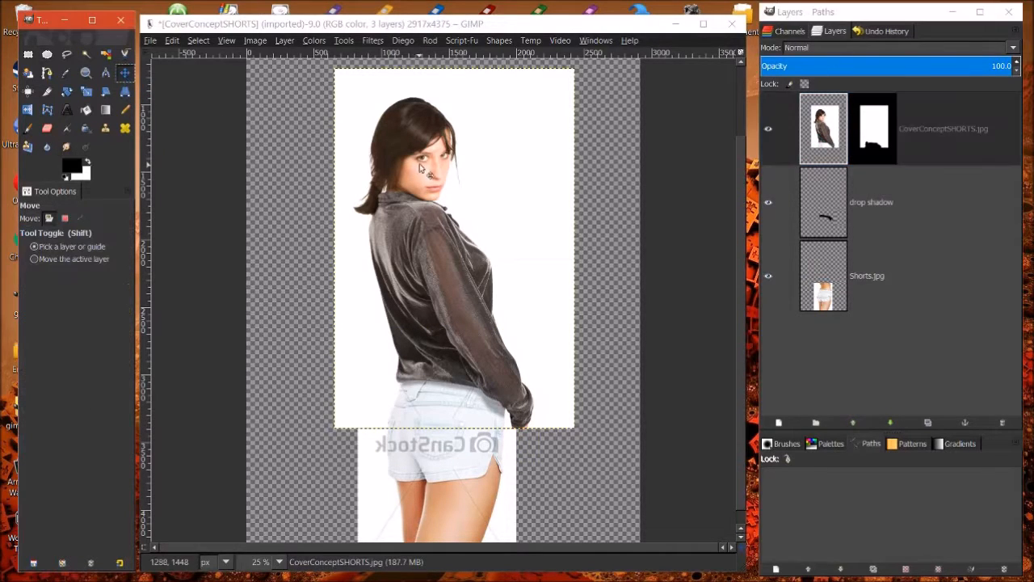
{"action": "left_click_drag", "start_coordinate": [417, 167], "coordinate": [417, 166]}
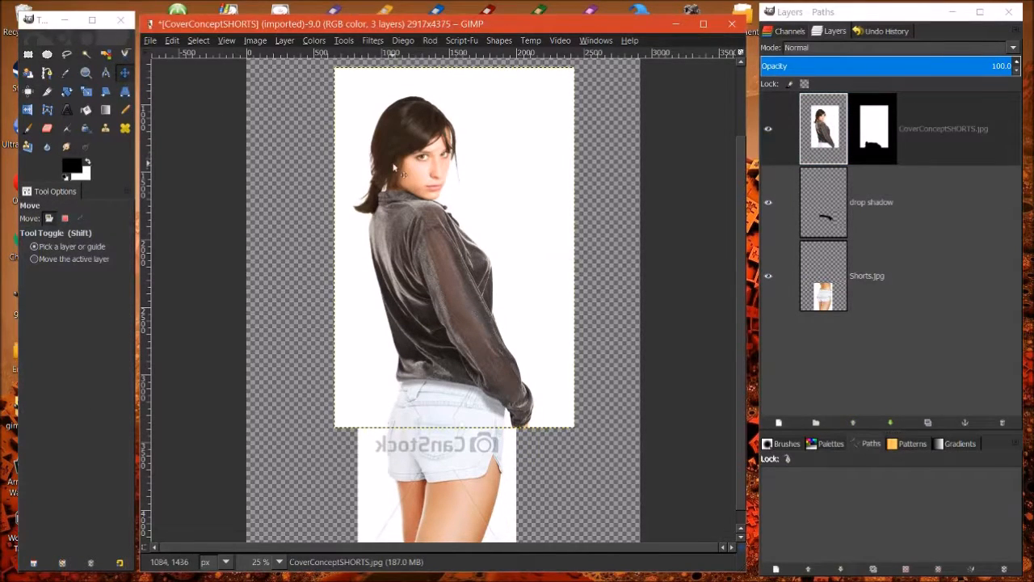
{"action": "key", "text": "Down"}
{"action": "key", "text": "Down"}
{"action": "key", "text": "Down"}
{"action": "key", "text": "Down"}
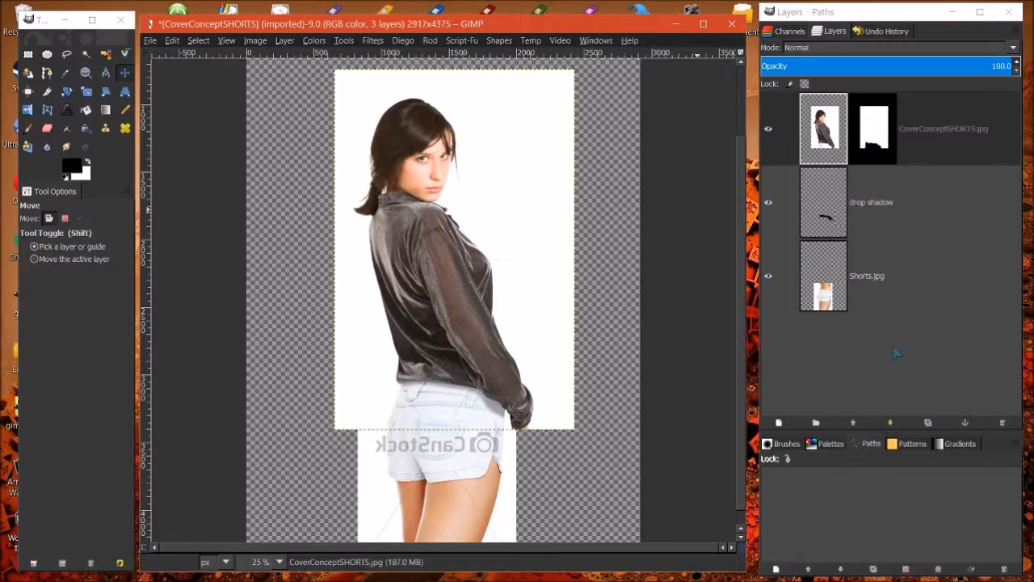
- Add a transparent 2917 × 4375 px layer named BG above the Shorts.jpg layer
{"action": "right_click", "coordinate": [817, 293]}
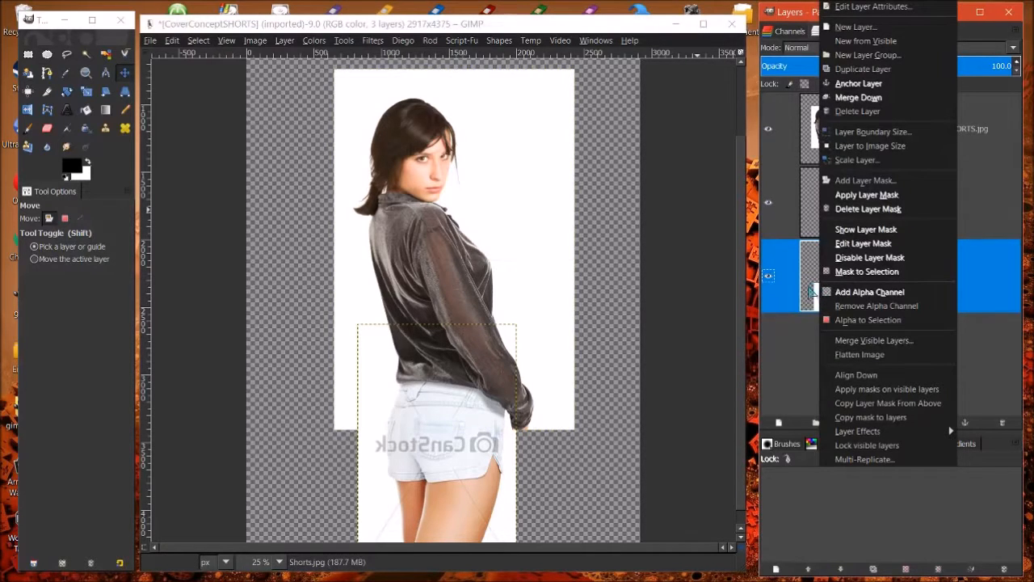
{"action": "right_click", "coordinate": [814, 293]}
{"action": "right_click", "coordinate": [813, 293]}
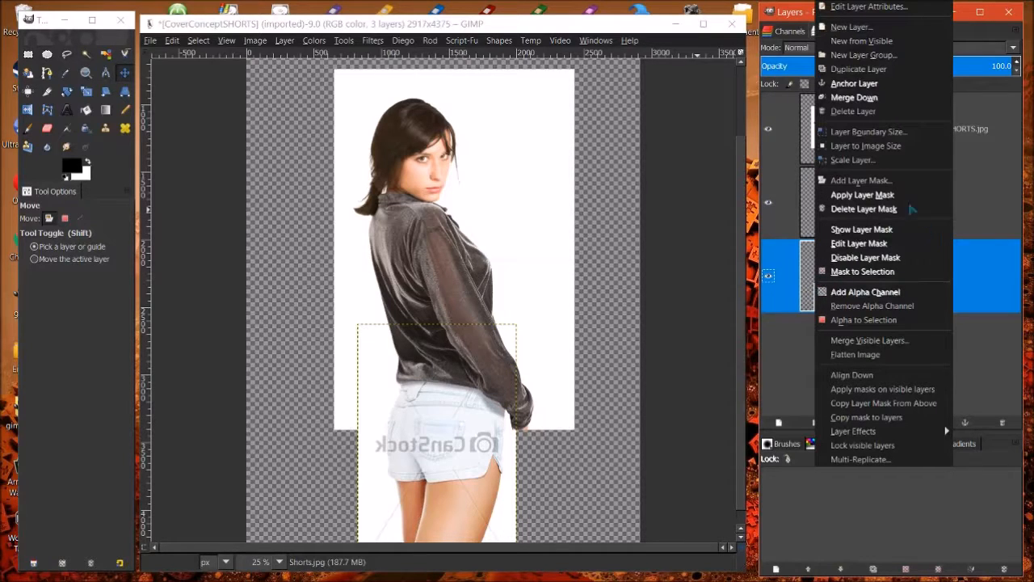
{"action": "left_click", "coordinate": [853, 27]}
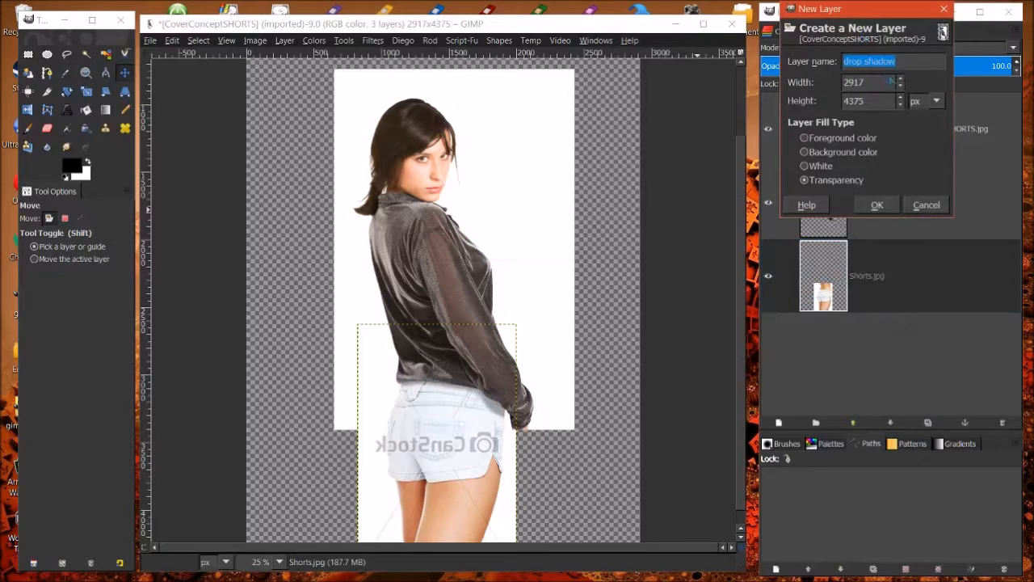
{"action": "type", "text": "BG"}
{"action": "left_click", "coordinate": [877, 205]}
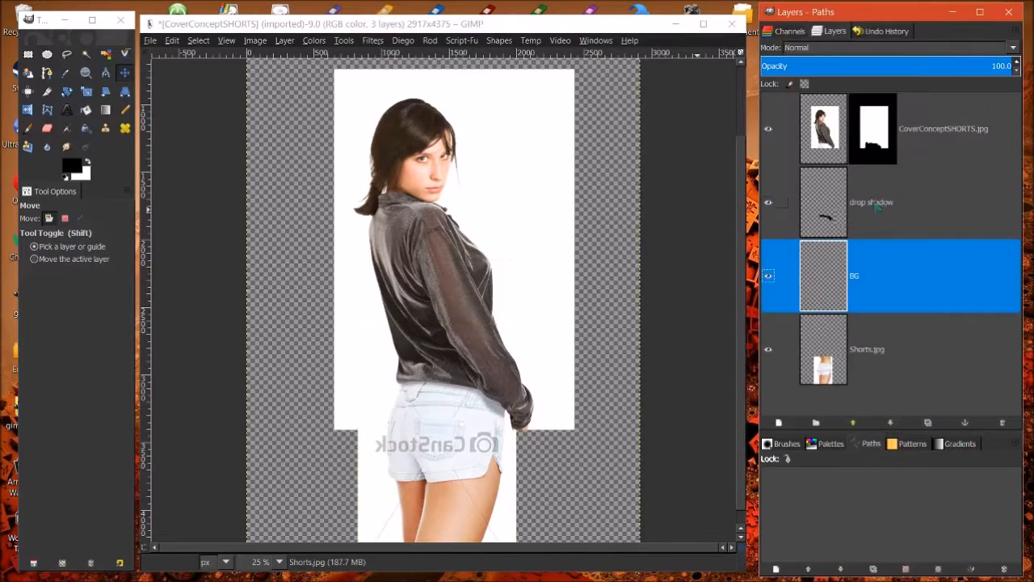
- Move the BG layer below Shorts.jpg to the bottom of the layer stack
{"action": "left_click", "coordinate": [824, 282]}
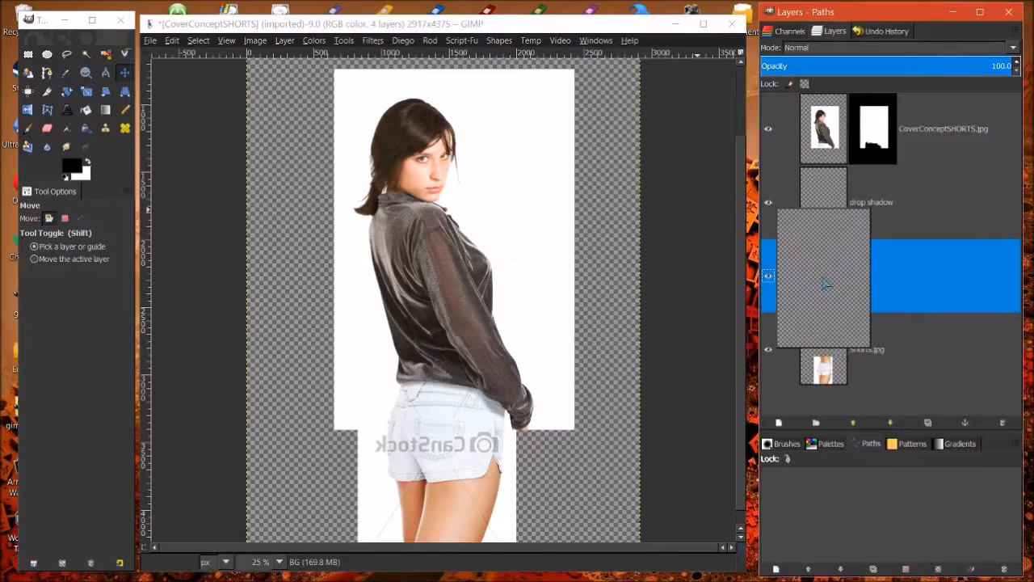
{"action": "left_click_drag", "start_coordinate": [824, 283], "coordinate": [822, 380]}
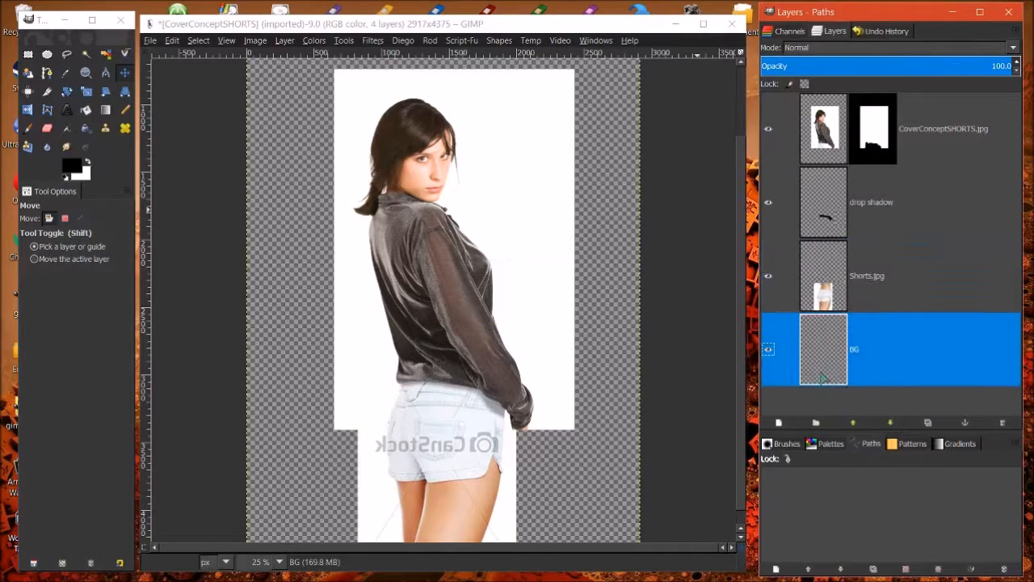
{"action": "left_click_drag", "start_coordinate": [808, 342], "coordinate": [837, 285]}
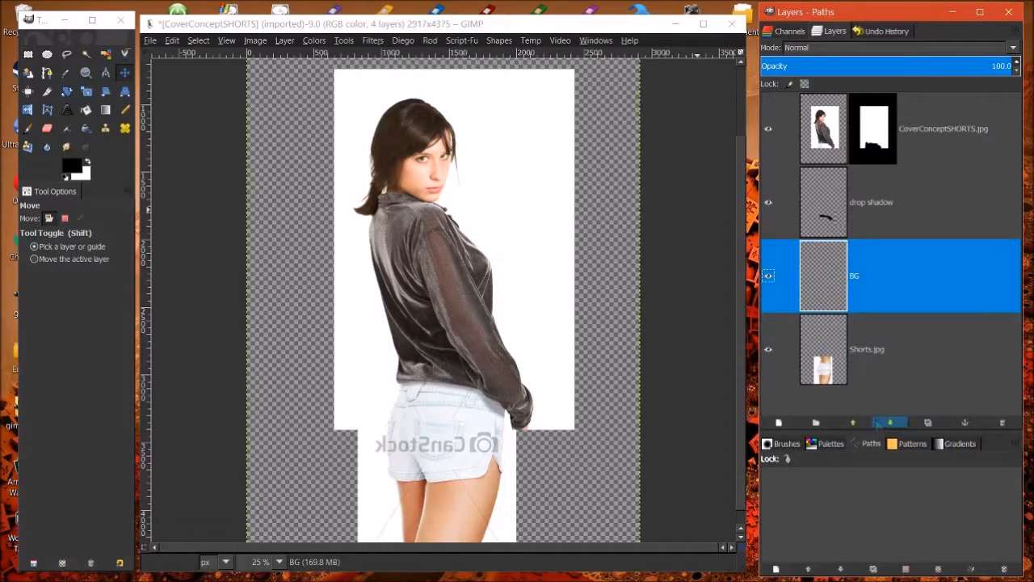
{"action": "left_click", "coordinate": [890, 423]}
{"action": "left_click", "coordinate": [835, 337]}
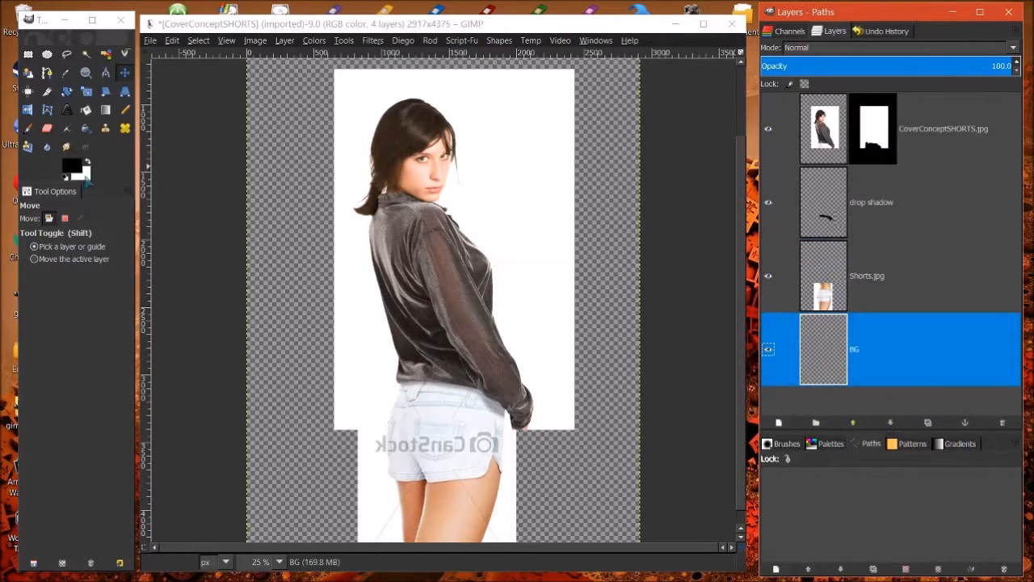
- Try filling the BG layer with the white background colour by colour drop and by Fill with BG Color, undoing each fill
{"action": "left_click_drag", "start_coordinate": [84, 176], "coordinate": [384, 285]}
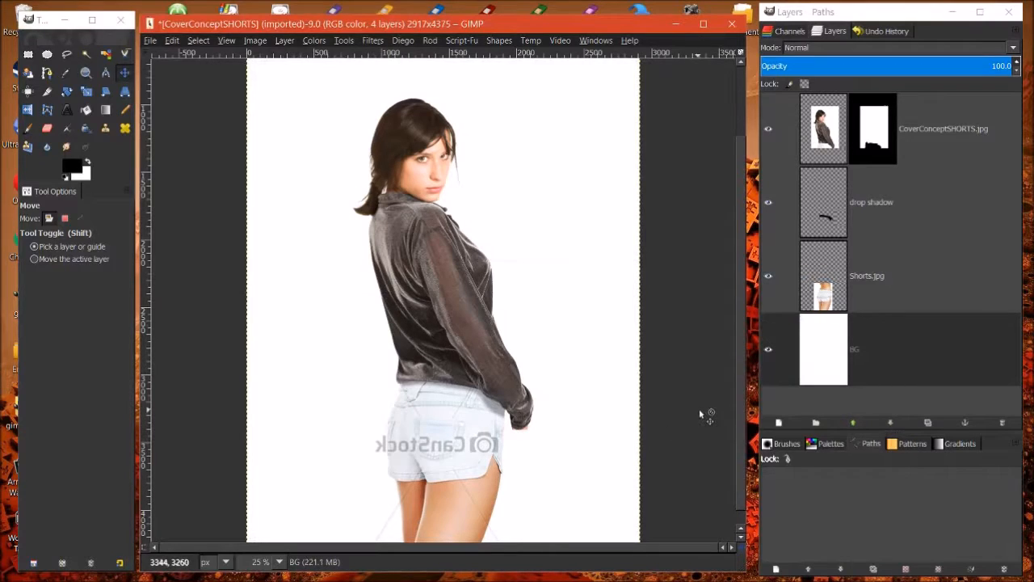
{"action": "left_click", "coordinate": [171, 40]}
{"action": "left_click", "coordinate": [181, 70]}
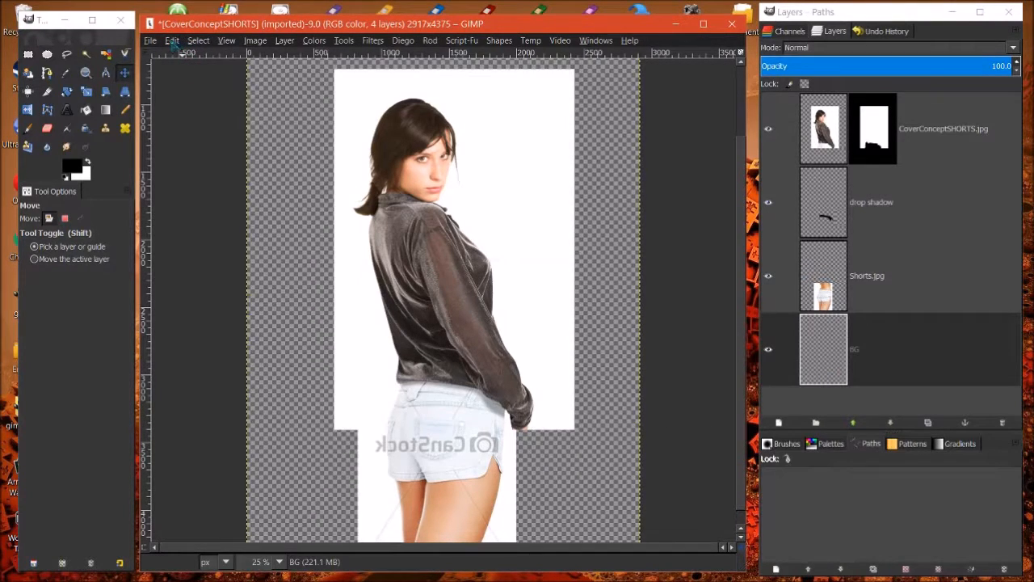
{"action": "left_click", "coordinate": [172, 40]}
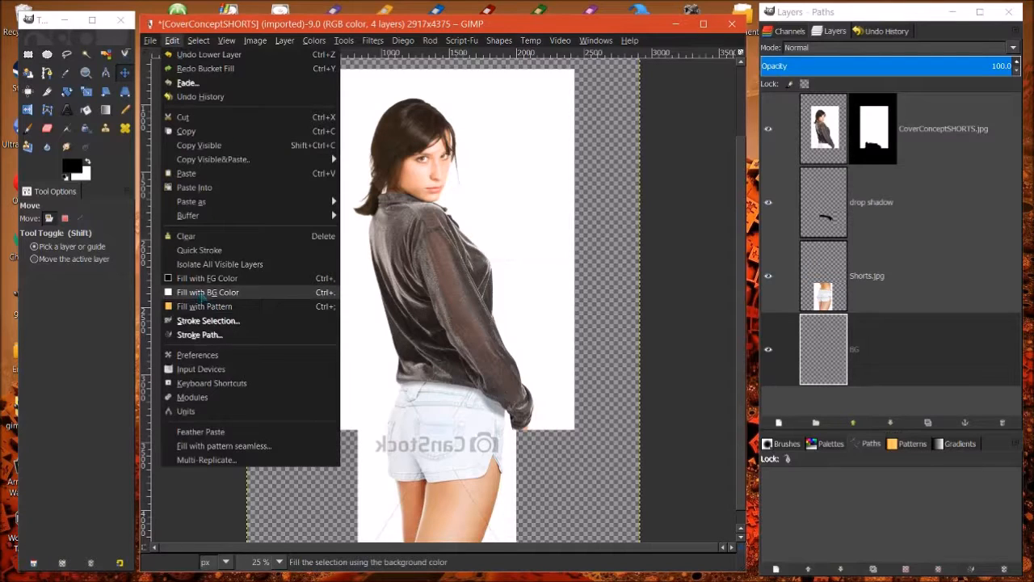
{"action": "left_click", "coordinate": [204, 294]}
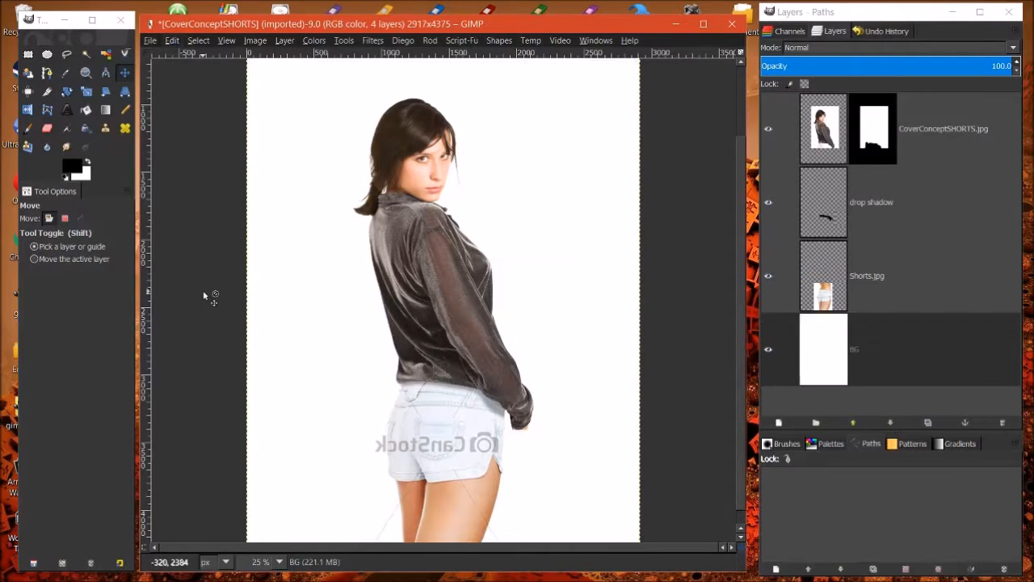
{"action": "left_click", "coordinate": [171, 40]}
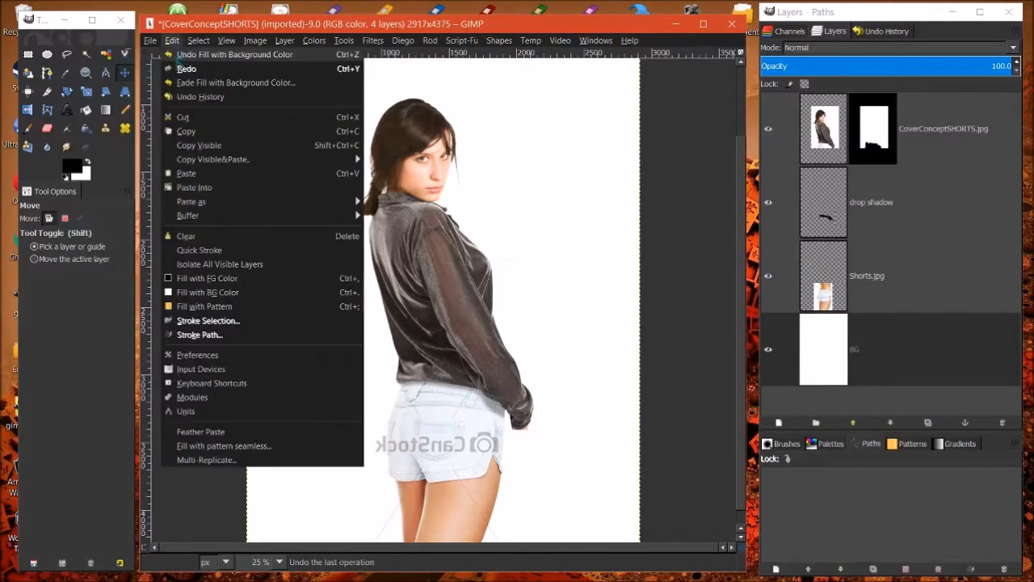
{"action": "left_click", "coordinate": [180, 69]}
- Make white the foreground colour, paint the BG layer with a 715.44 px brush, and fill the whole layer with white
{"action": "left_click", "coordinate": [27, 127]}
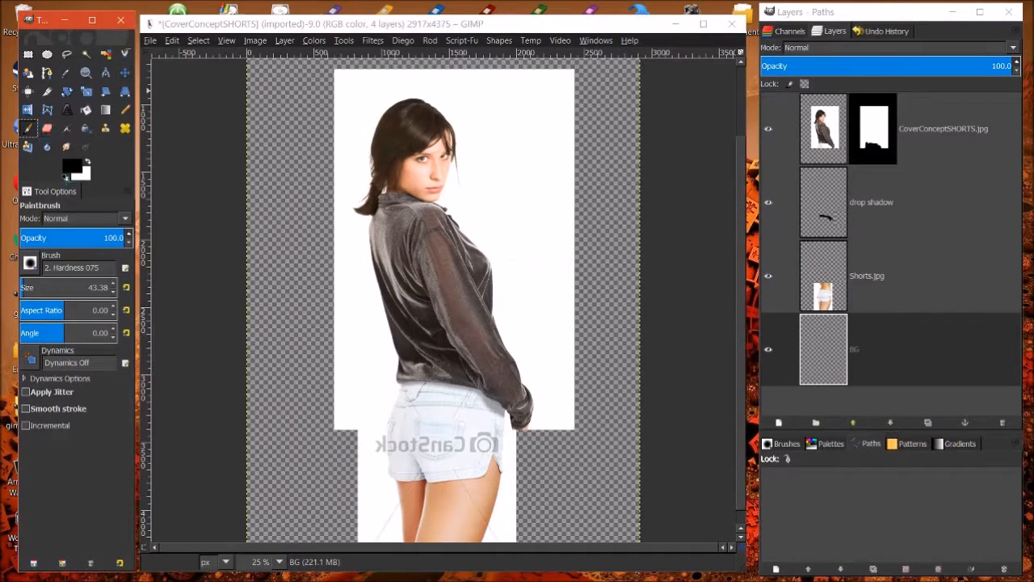
{"action": "left_click", "coordinate": [87, 162]}
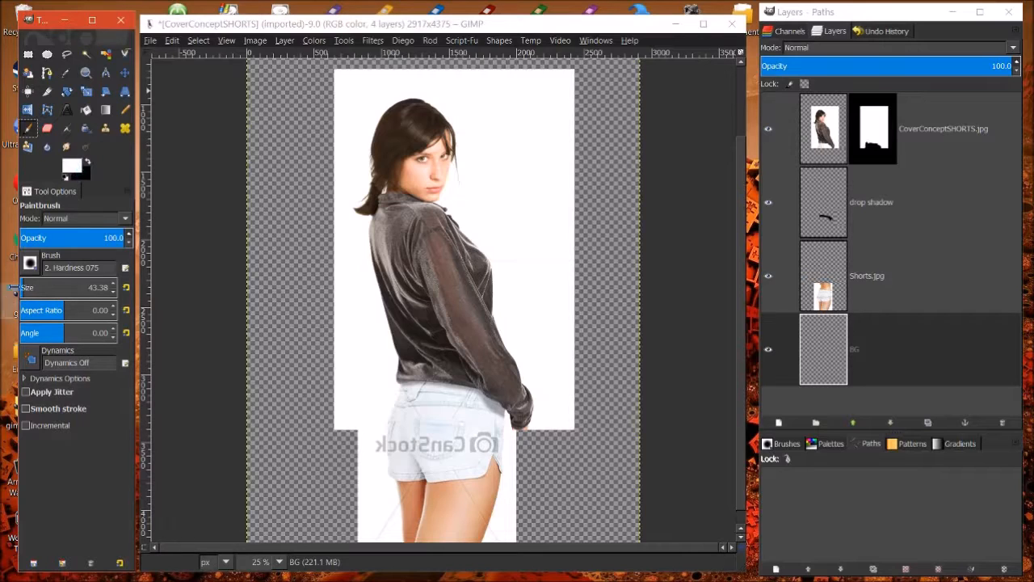
{"action": "left_click_drag", "start_coordinate": [32, 291], "coordinate": [82, 292]}
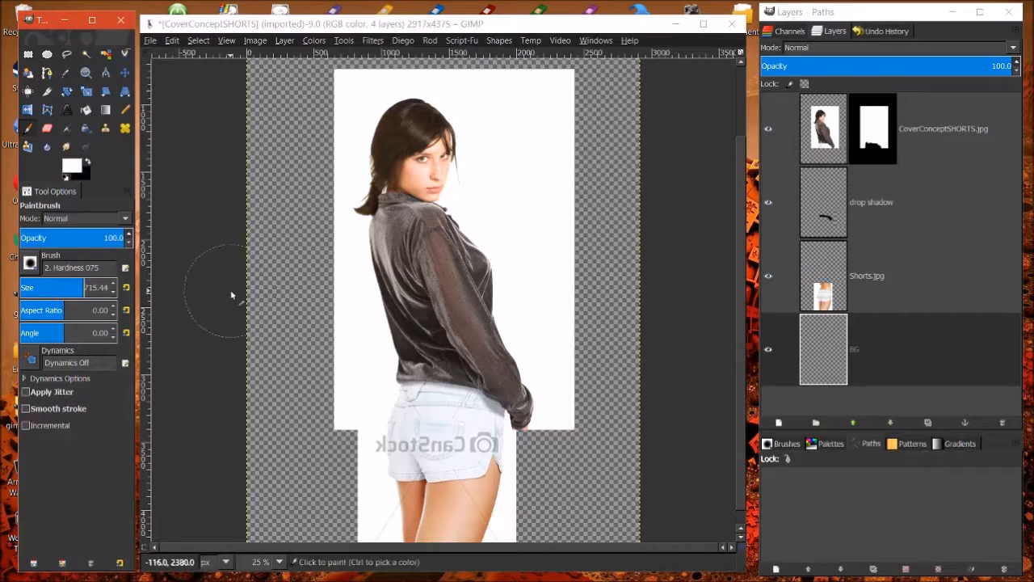
{"action": "left_click", "coordinate": [298, 202]}
{"action": "mouse_move", "coordinate": [298, 202]}
{"action": "left_mouse_down"}
{"action": "mouse_move", "coordinate": [268, 127]}
{"action": "mouse_move", "coordinate": [320, 58]}
{"action": "mouse_move", "coordinate": [418, 63]}
{"action": "left_mouse_up"}
{"action": "mouse_move", "coordinate": [600, 69]}
{"action": "left_mouse_down"}
{"action": "mouse_move", "coordinate": [569, 127]}
{"action": "mouse_move", "coordinate": [621, 143]}
{"action": "mouse_move", "coordinate": [563, 133]}
{"action": "mouse_move", "coordinate": [664, 105]}
{"action": "mouse_move", "coordinate": [613, 131]}
{"action": "mouse_move", "coordinate": [607, 273]}
{"action": "mouse_move", "coordinate": [589, 204]}
{"action": "mouse_move", "coordinate": [569, 284]}
{"action": "mouse_move", "coordinate": [567, 410]}
{"action": "mouse_move", "coordinate": [552, 496]}
{"action": "mouse_move", "coordinate": [541, 456]}
{"action": "mouse_move", "coordinate": [537, 518]}
{"action": "mouse_move", "coordinate": [539, 364]}
{"action": "mouse_move", "coordinate": [512, 503]}
{"action": "mouse_move", "coordinate": [463, 522]}
{"action": "mouse_move", "coordinate": [308, 516]}
{"action": "mouse_move", "coordinate": [358, 383]}
{"action": "mouse_move", "coordinate": [338, 523]}
{"action": "mouse_move", "coordinate": [359, 347]}
{"action": "mouse_move", "coordinate": [349, 217]}
{"action": "left_mouse_up"}
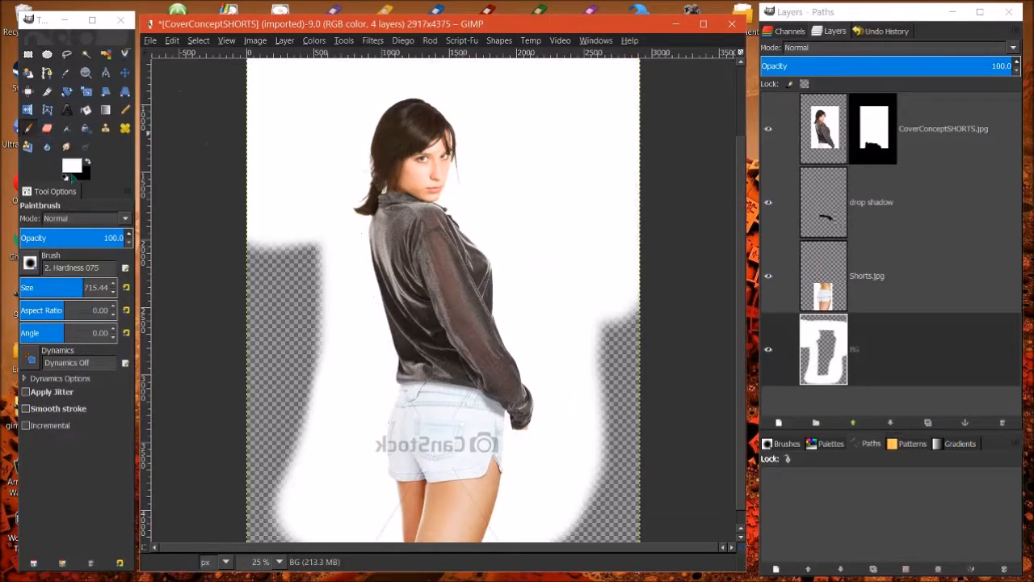
{"action": "left_click_drag", "start_coordinate": [69, 163], "coordinate": [331, 194]}
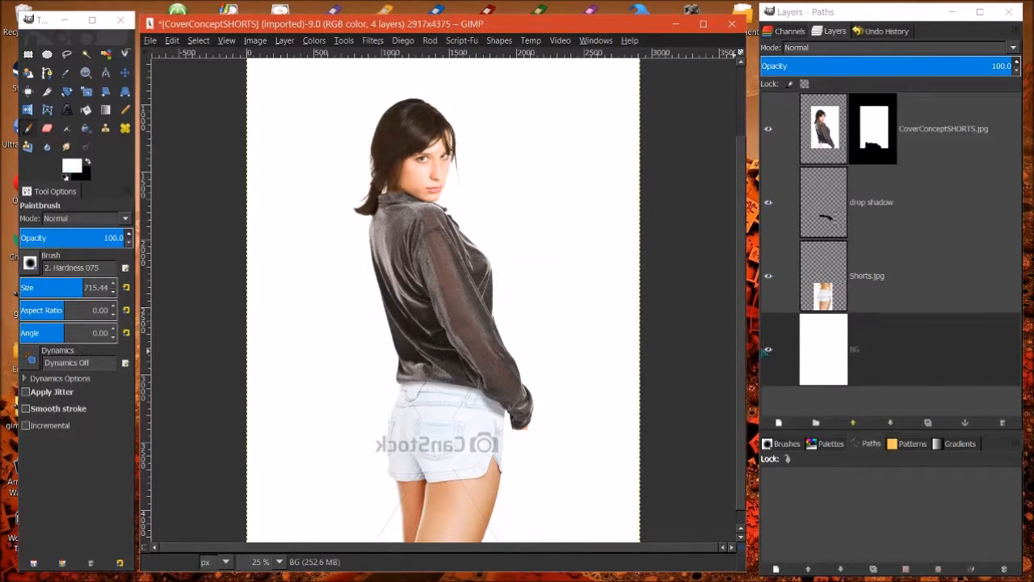
- Crop the image to a 2112 × 3773 px rectangular selection around the model, positioned at 353, 743
{"action": "left_click", "coordinate": [279, 561]}
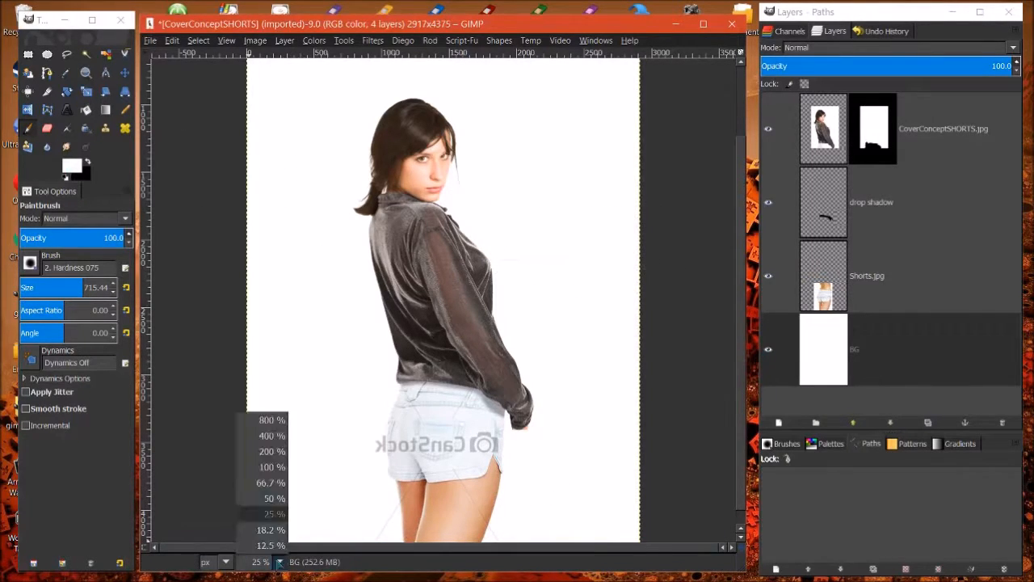
{"action": "left_click", "coordinate": [271, 529]}
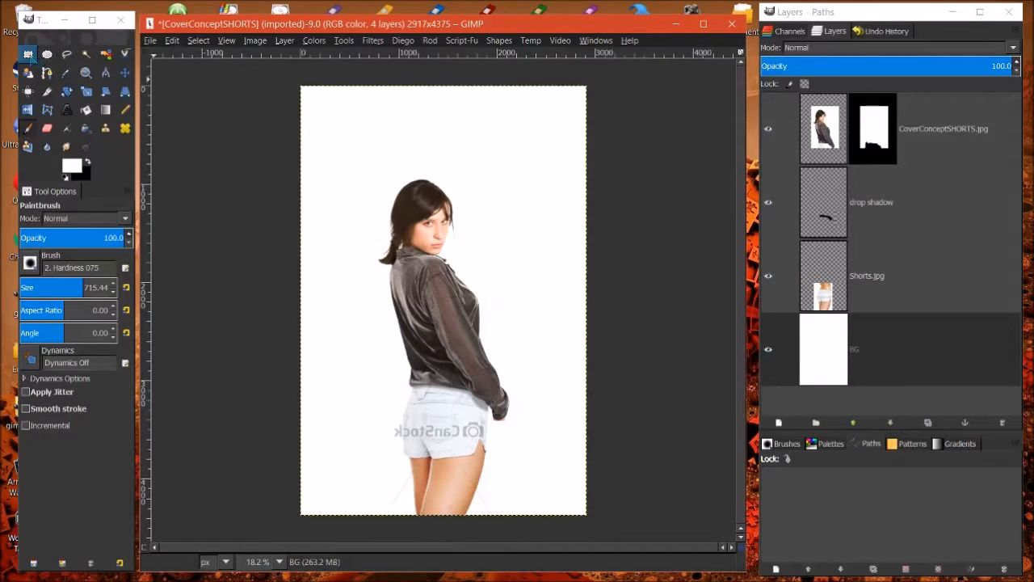
{"action": "left_click", "coordinate": [28, 54]}
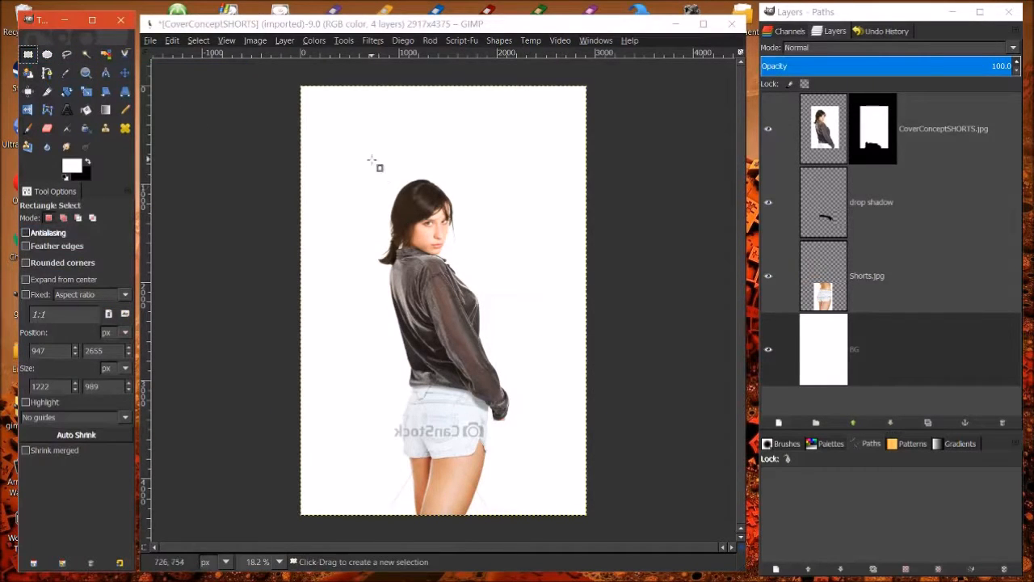
{"action": "left_click_drag", "start_coordinate": [364, 157], "coordinate": [544, 527]}
{"action": "left_click_drag", "start_coordinate": [380, 346], "coordinate": [350, 344]}
{"action": "left_click_drag", "start_coordinate": [489, 351], "coordinate": [487, 352]}
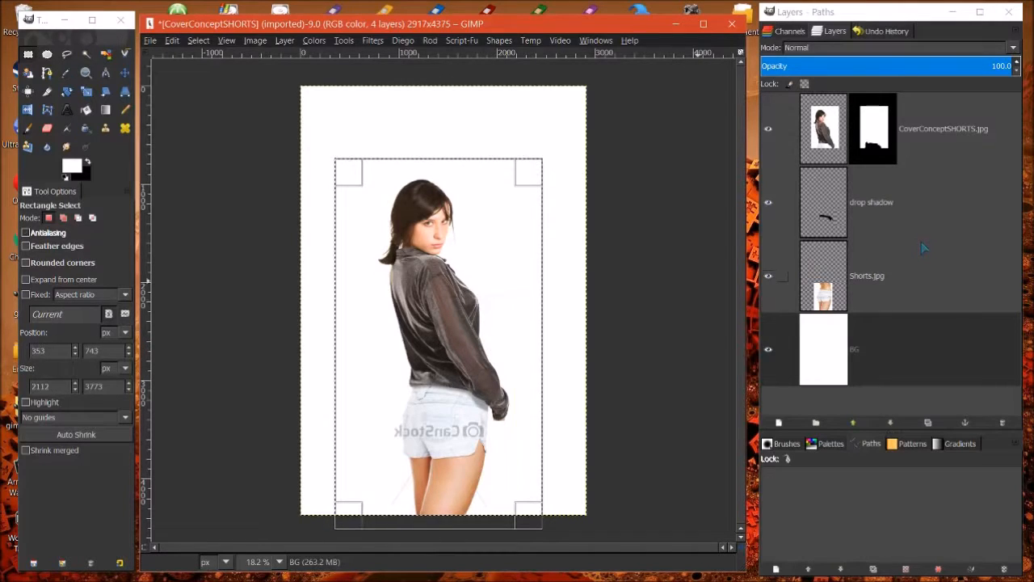
{"action": "left_click", "coordinate": [254, 40]}
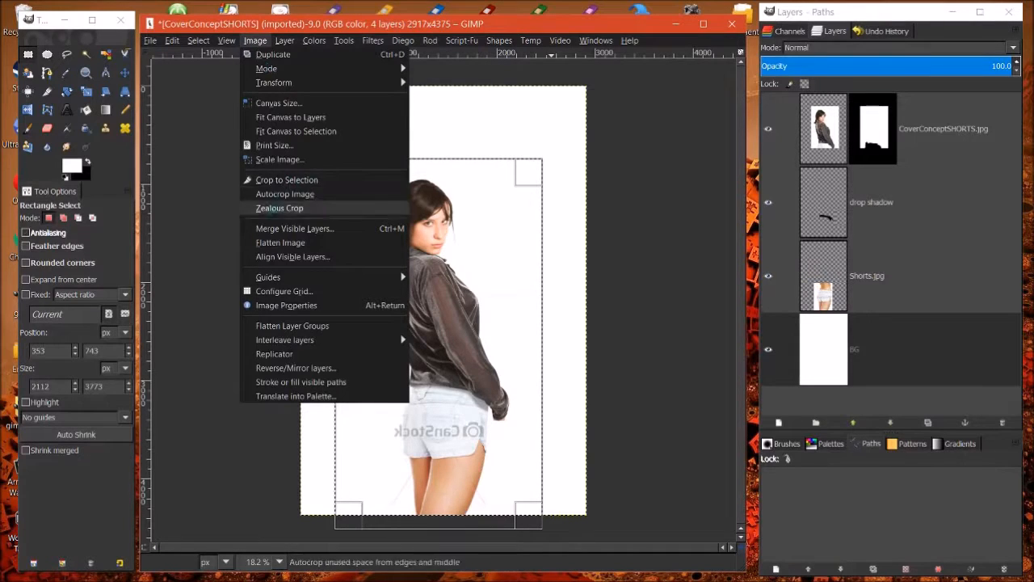
{"action": "left_click", "coordinate": [269, 181]}
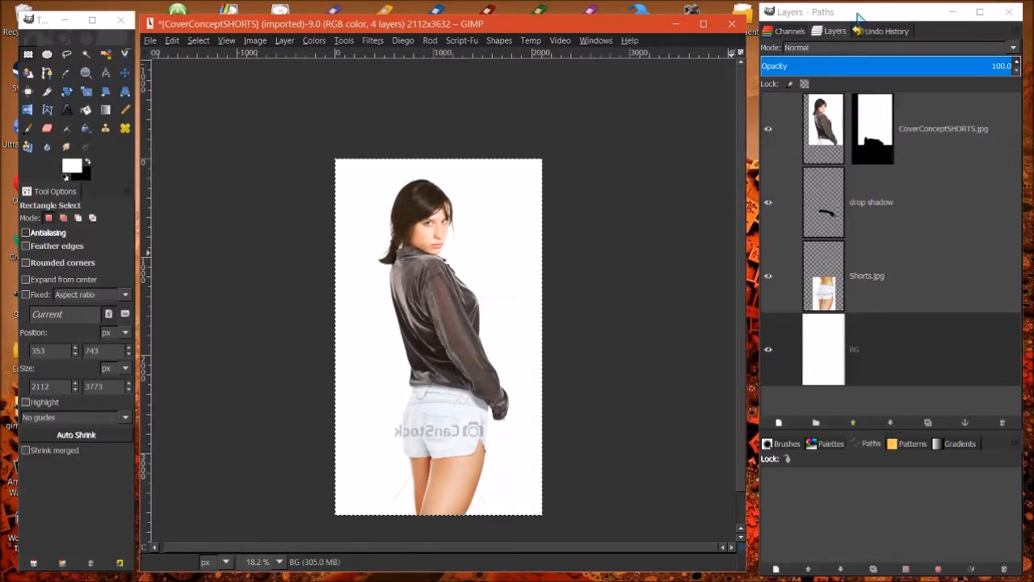
{"action": "left_click_drag", "start_coordinate": [513, 25], "coordinate": [514, 25]}
{"action": "left_click_drag", "start_coordinate": [867, 18], "coordinate": [864, 21]}
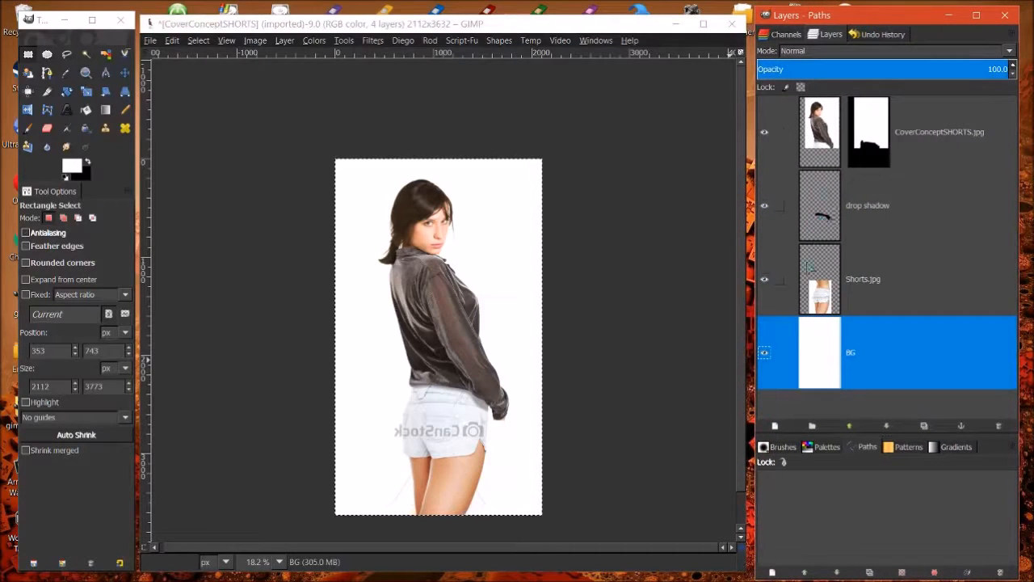